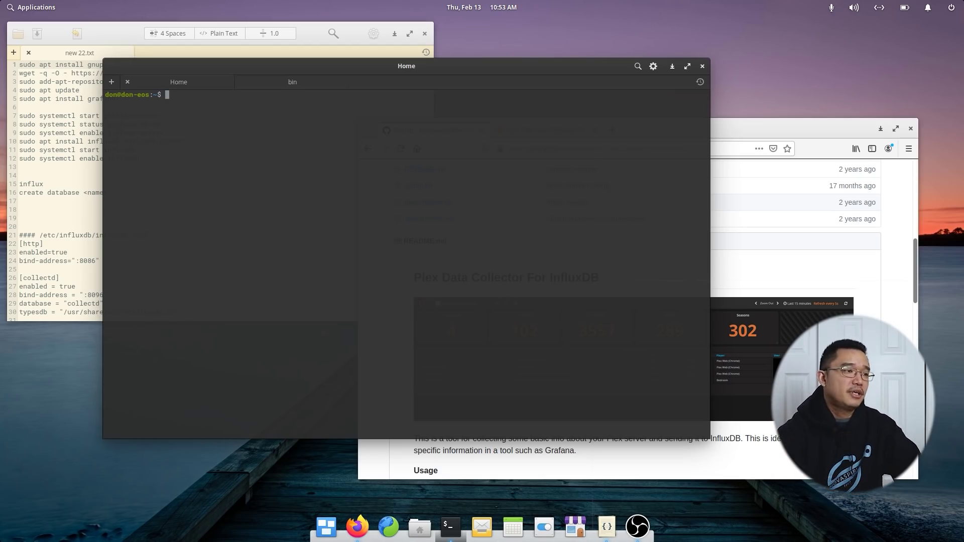
Review the command notes and the Plex Data Collector GitHub page, then return to the terminal.
{"action": "left_click_drag", "start_coordinate": [131, 66], "coordinate": [185, 49]}
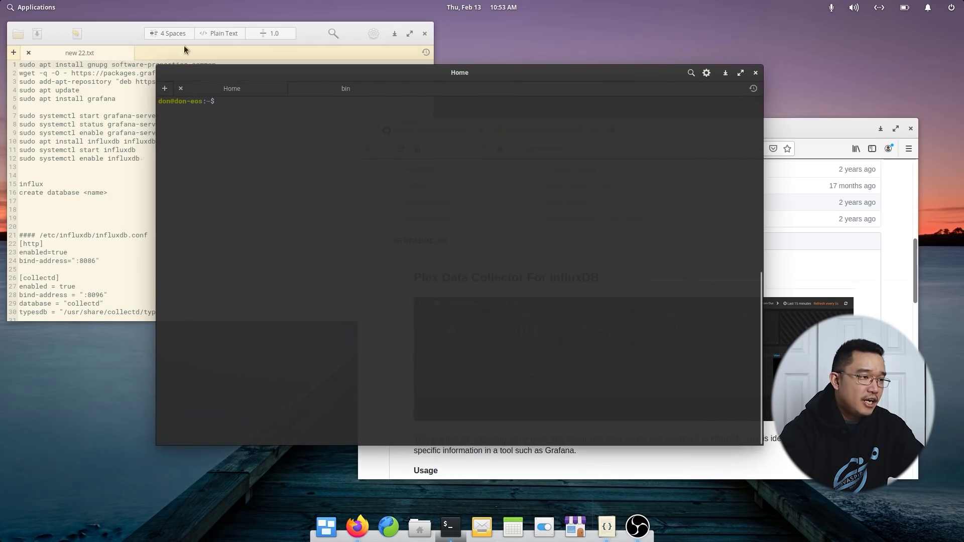
{"action": "left_click", "coordinate": [184, 49]}
{"action": "left_click", "coordinate": [121, 192]}
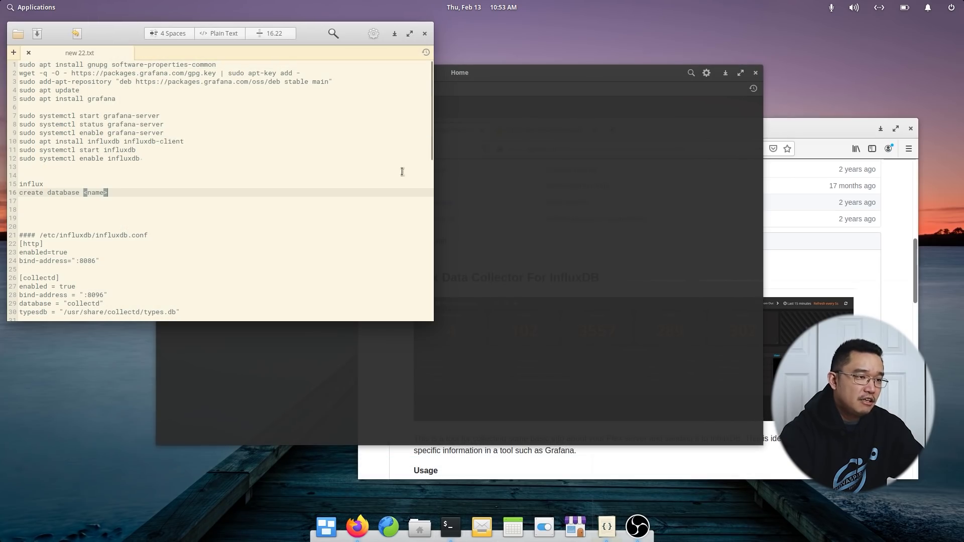
{"action": "left_click", "coordinate": [478, 172]}
{"action": "left_click", "coordinate": [143, 167]}
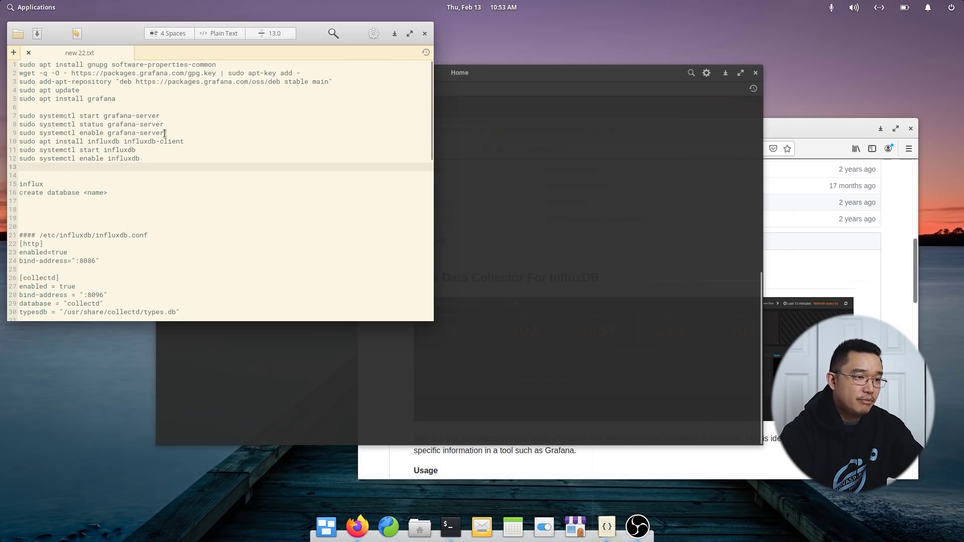
{"action": "left_click", "coordinate": [553, 190]}
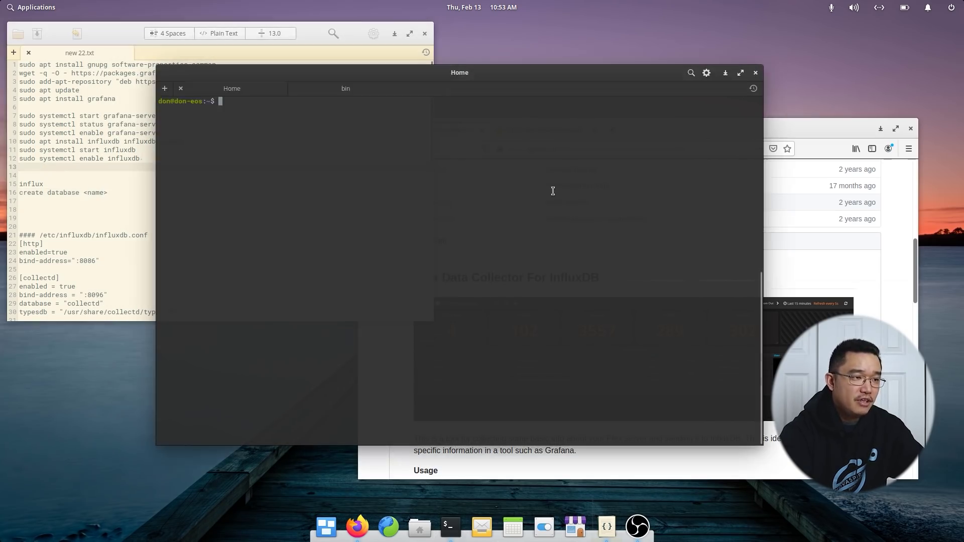
{"action": "left_click", "coordinate": [811, 132]}
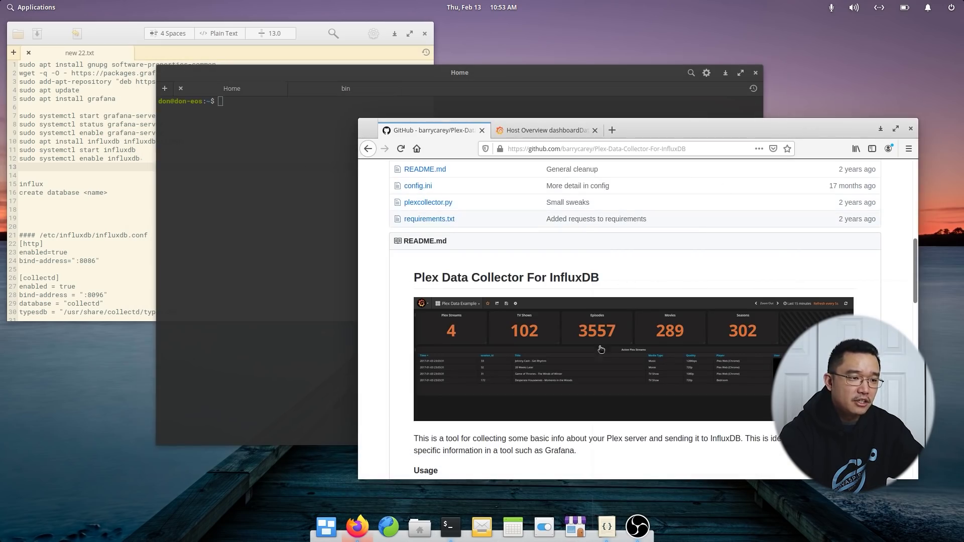
{"action": "scroll", "coordinate": [601, 349], "scroll_direction": "down", "scroll_amount": 4}
{"action": "scroll", "coordinate": [641, 287], "scroll_direction": "up", "scroll_amount": 4}
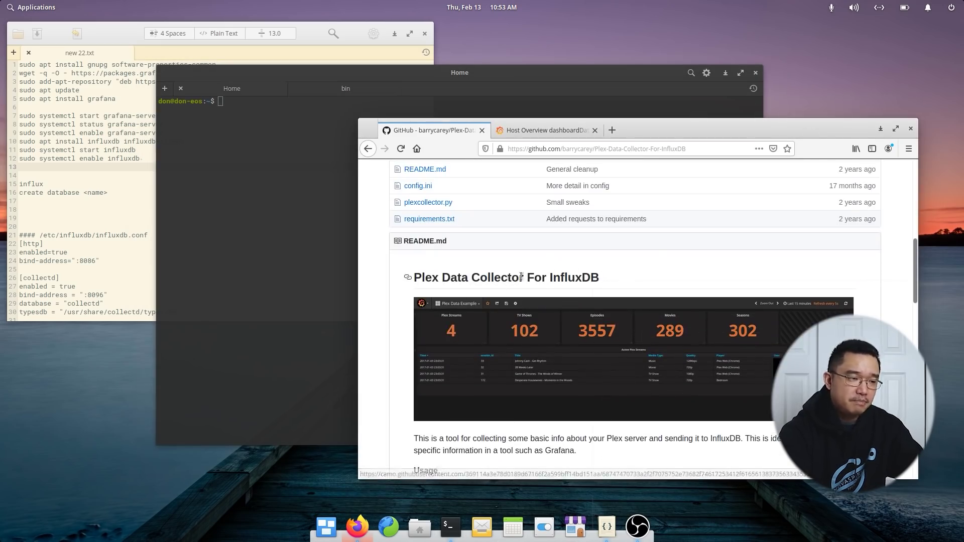
{"action": "left_click", "coordinate": [276, 204]}
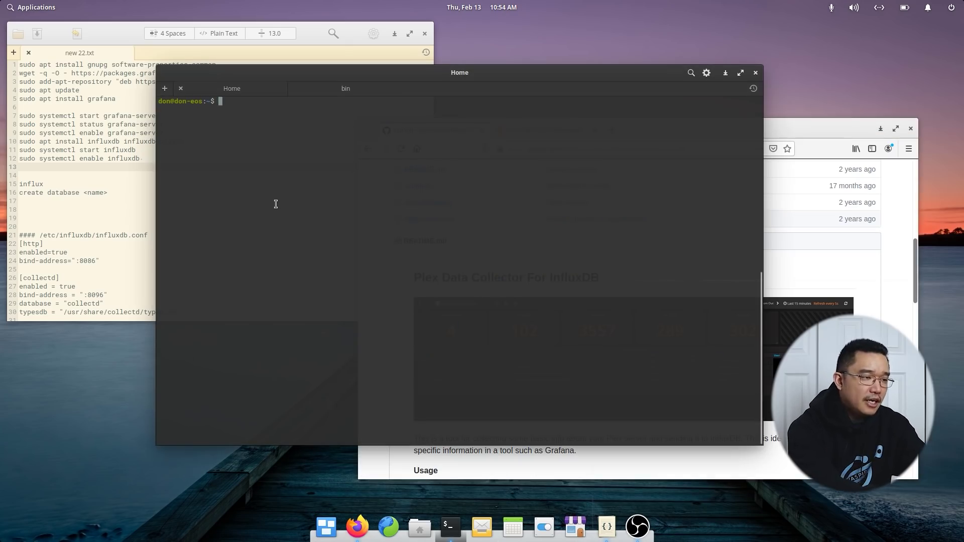
SSH in as root to 192.168.105.106, accept the host key, and enlarge the terminal text two steps.
{"action": "type", "text": "ssh root@192.168.105.106"}
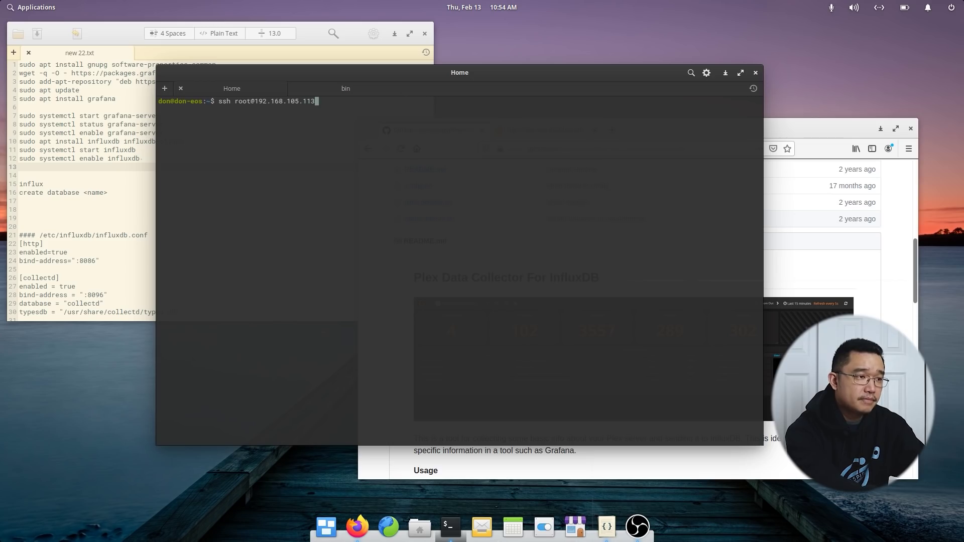
{"action": "key", "text": "Return"}
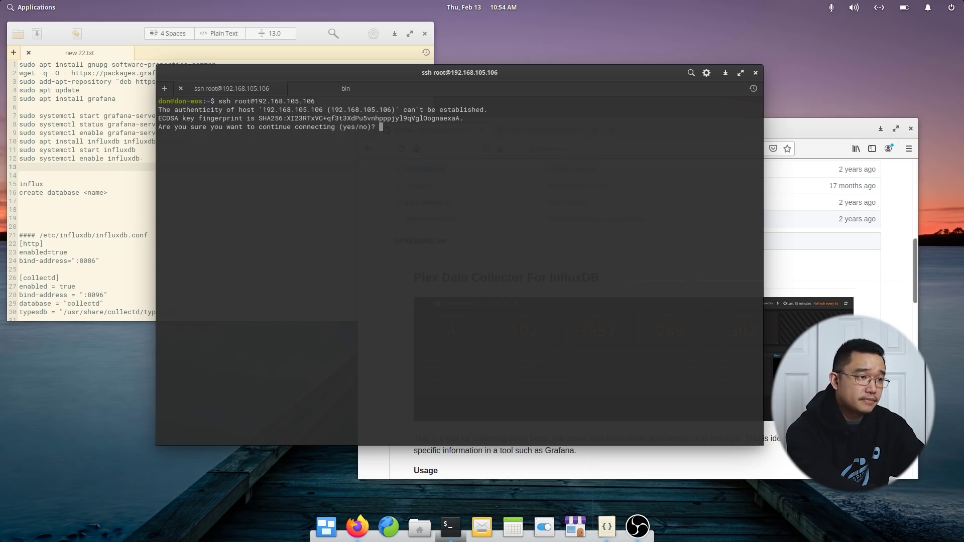
{"action": "type", "text": "yes"}
{"action": "key", "text": "Return"}
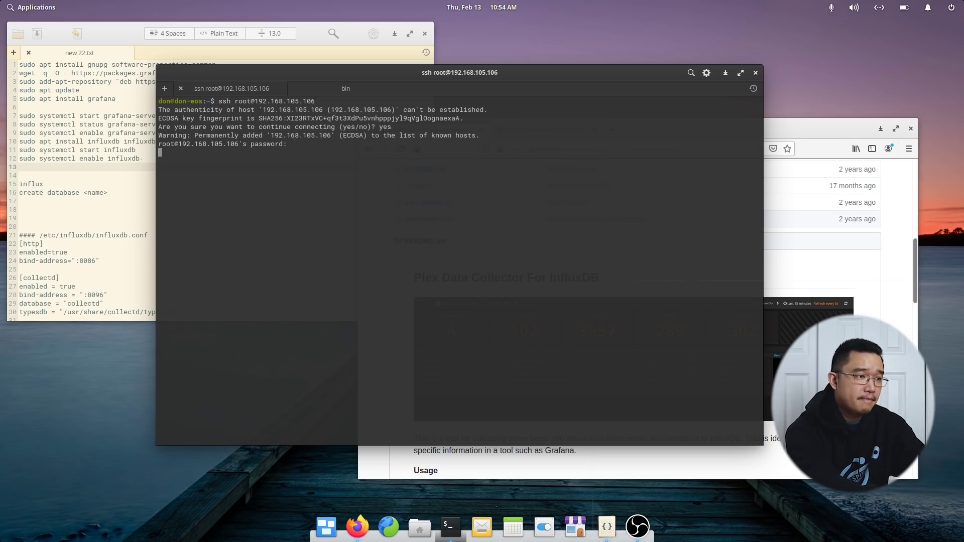
{"action": "key", "text": "Return"}
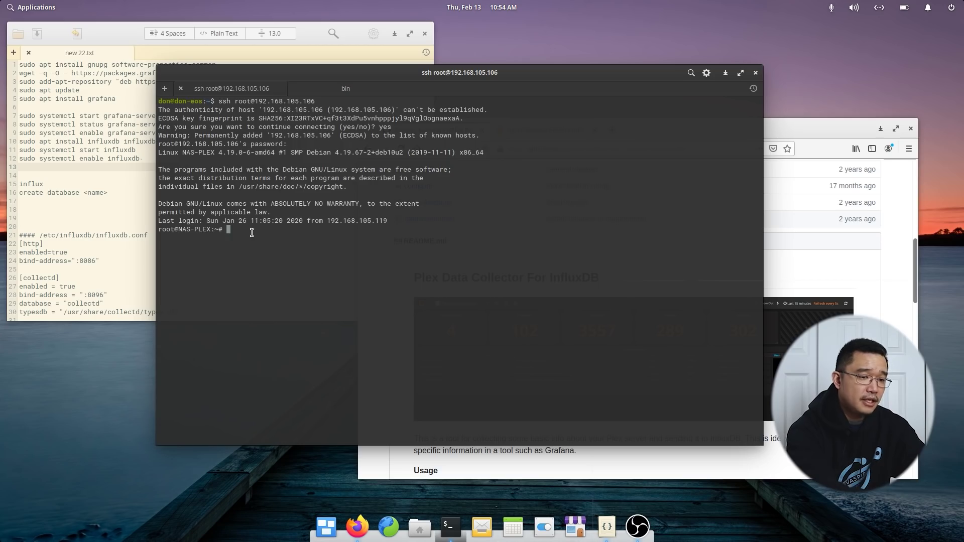
{"action": "key", "text": "ctrl+plus"}
{"action": "key", "text": "ctrl+plus"}
{"action": "key", "text": "ctrl+plus"}
{"action": "key", "text": "ctrl+plus"}
{"action": "key", "text": "ctrl+plus"}
{"action": "key", "text": "ctrl+plus"}
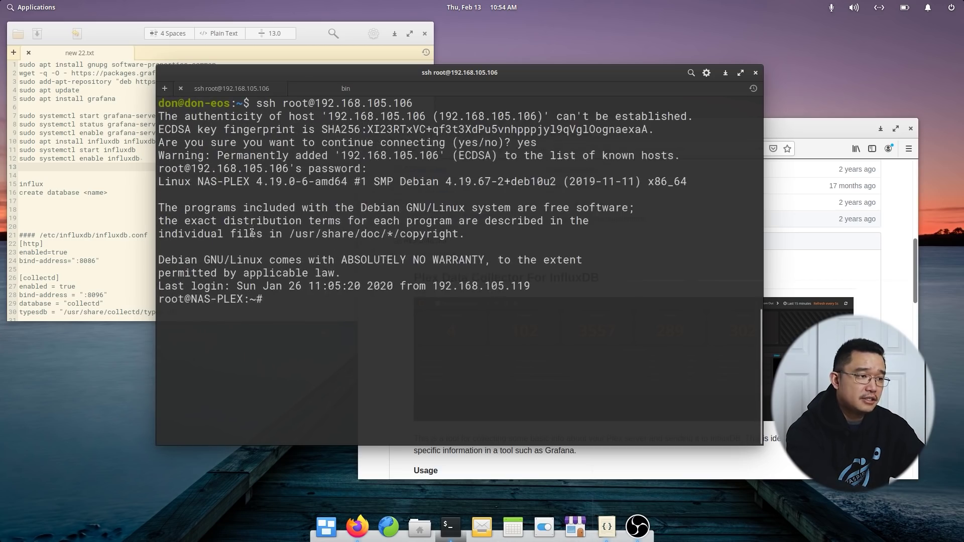
{"action": "key", "text": "ctrl+plus"}
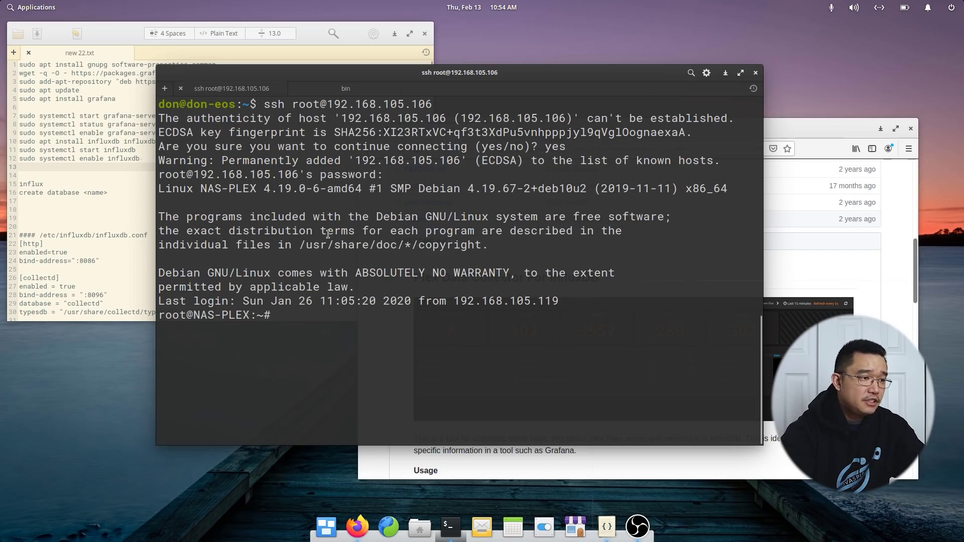
Copy the gnupg and software-properties-common install command from notes line 1 and run it on the server.
{"action": "left_click", "coordinate": [119, 90]}
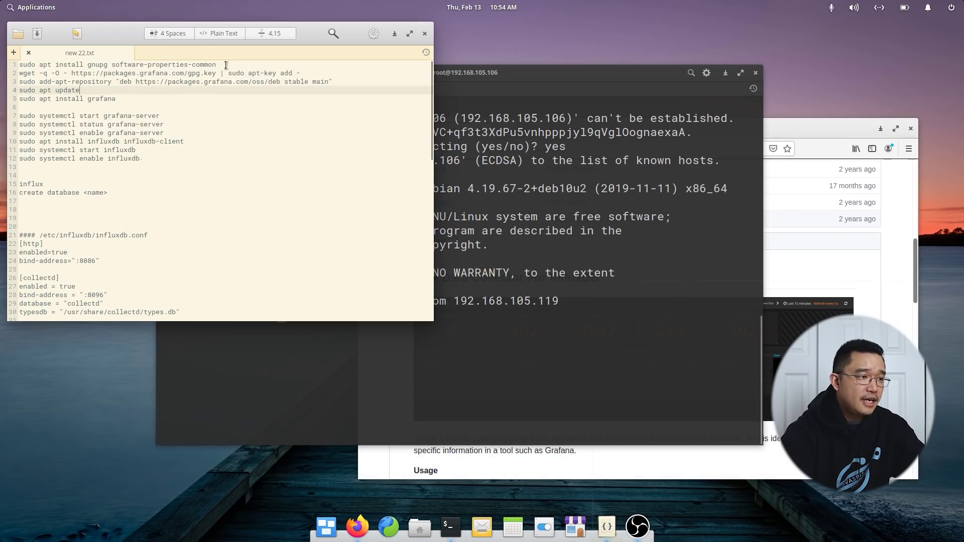
{"action": "left_click_drag", "start_coordinate": [226, 65], "coordinate": [22, 67]}
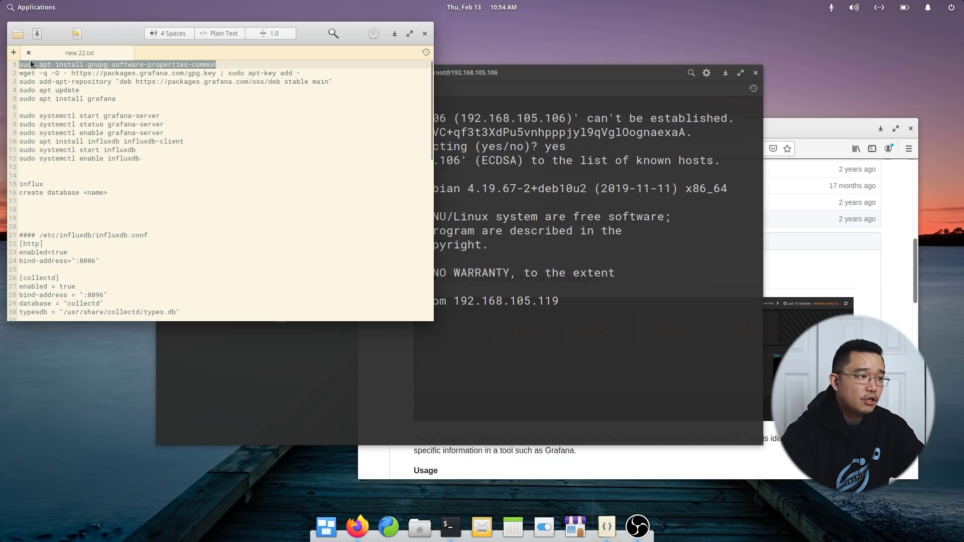
{"action": "right_click", "coordinate": [30, 65]}
{"action": "left_click", "coordinate": [60, 119]}
{"action": "left_click", "coordinate": [495, 323]}
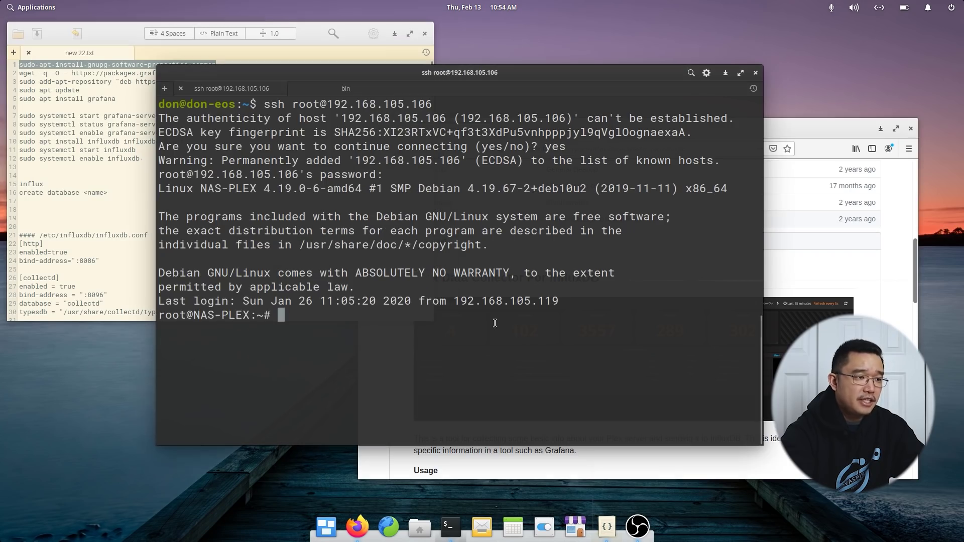
{"action": "left_click", "coordinate": [301, 56]}
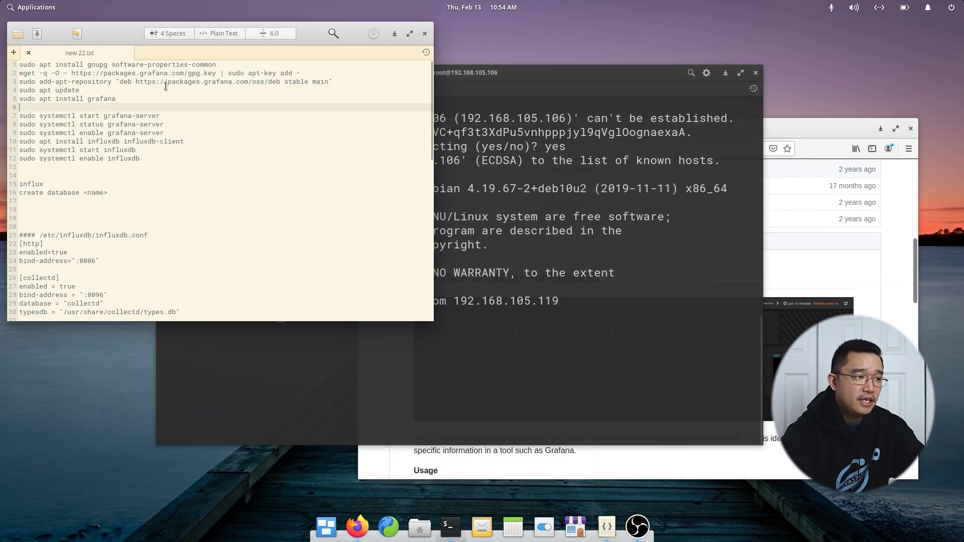
{"action": "left_click_drag", "start_coordinate": [300, 73], "coordinate": [12, 79]}
{"action": "left_click", "coordinate": [90, 81]}
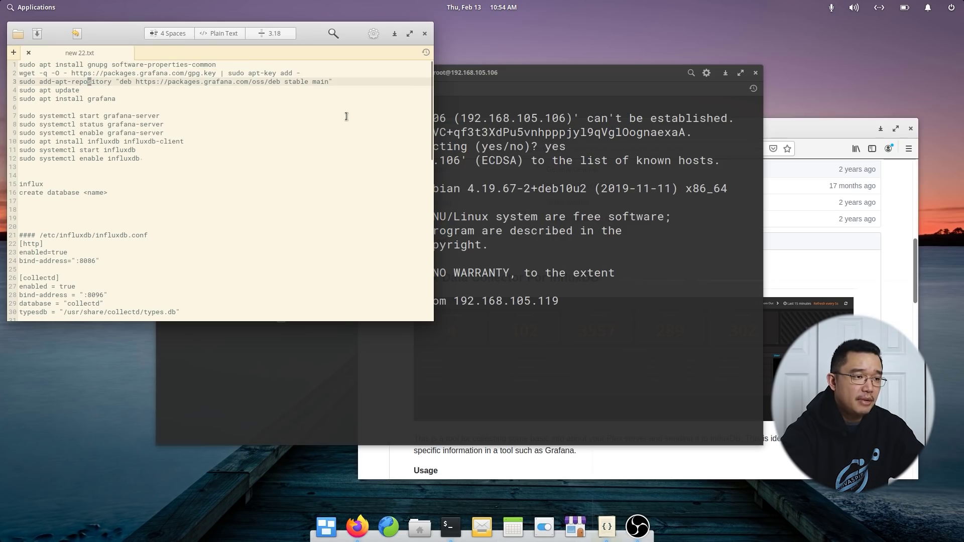
{"action": "left_click", "coordinate": [599, 352]}
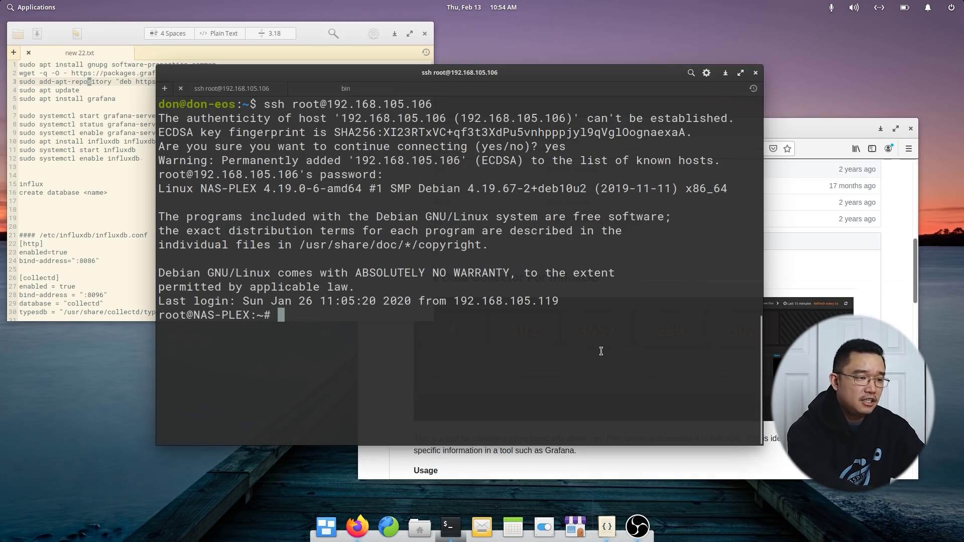
{"action": "key", "text": "ctrl+shift+v"}
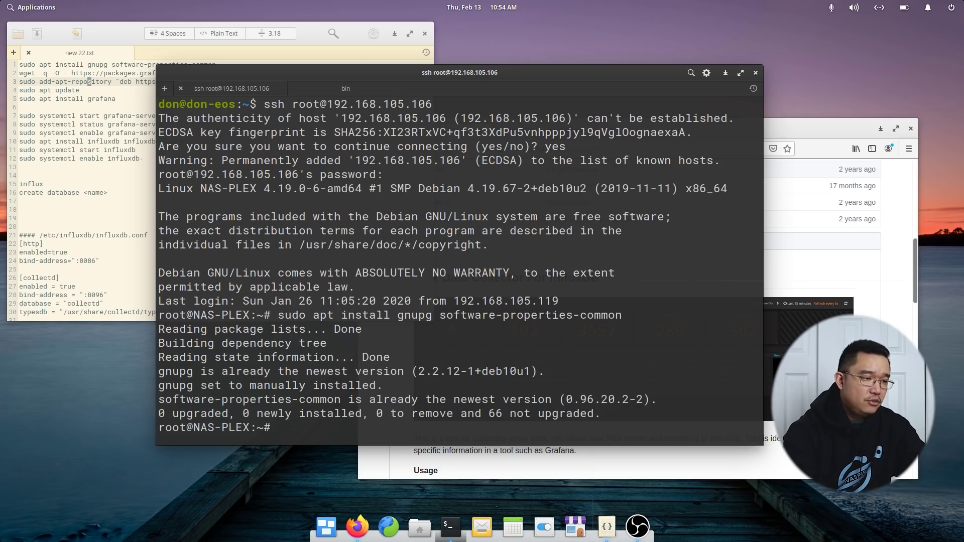
Copy the wget command from line 2 and run it to add the Grafana signing key.
{"action": "left_click", "coordinate": [83, 91]}
{"action": "left_click_drag", "start_coordinate": [315, 75], "coordinate": [19, 74]}
{"action": "right_click", "coordinate": [21, 75]}
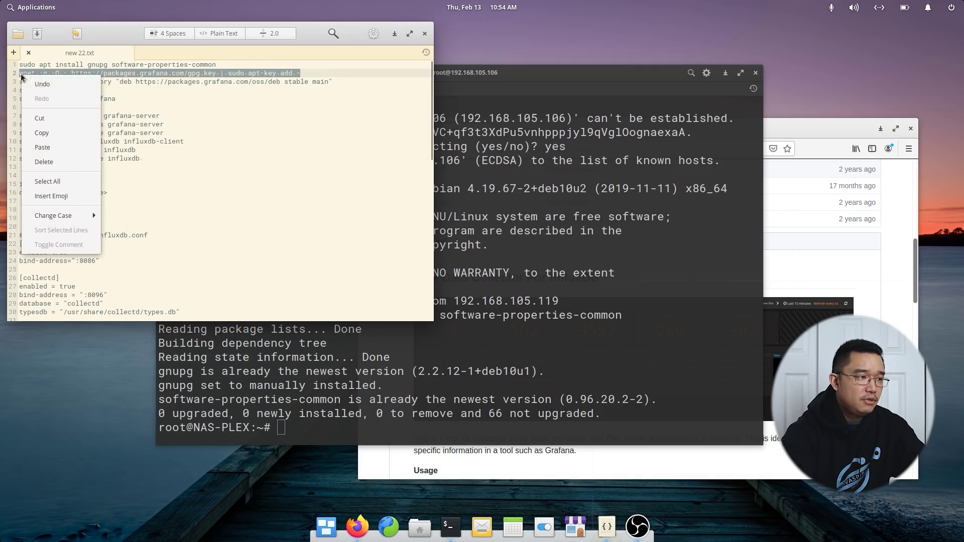
{"action": "left_click", "coordinate": [49, 133]}
{"action": "left_click", "coordinate": [550, 336]}
{"action": "key", "text": "ctrl+shift+v"}
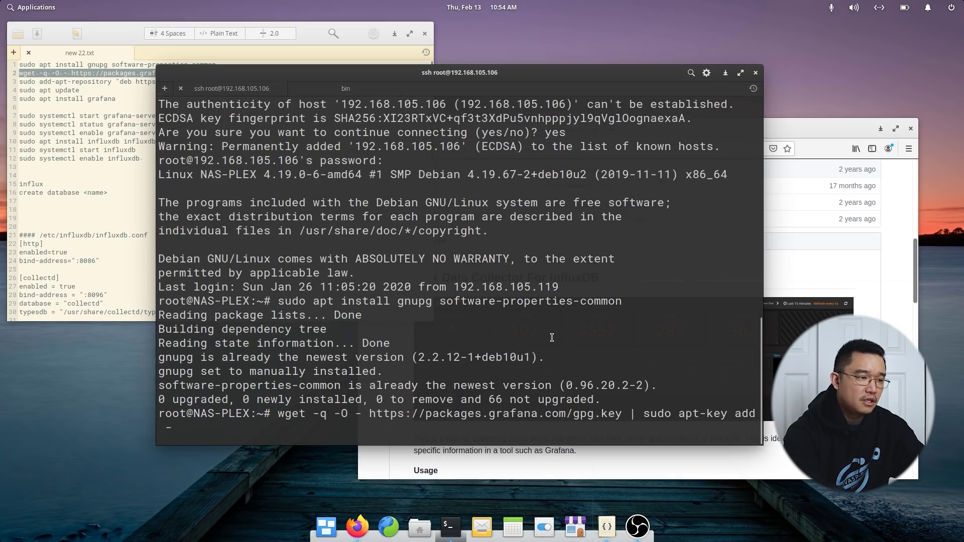
{"action": "key", "text": "Return"}
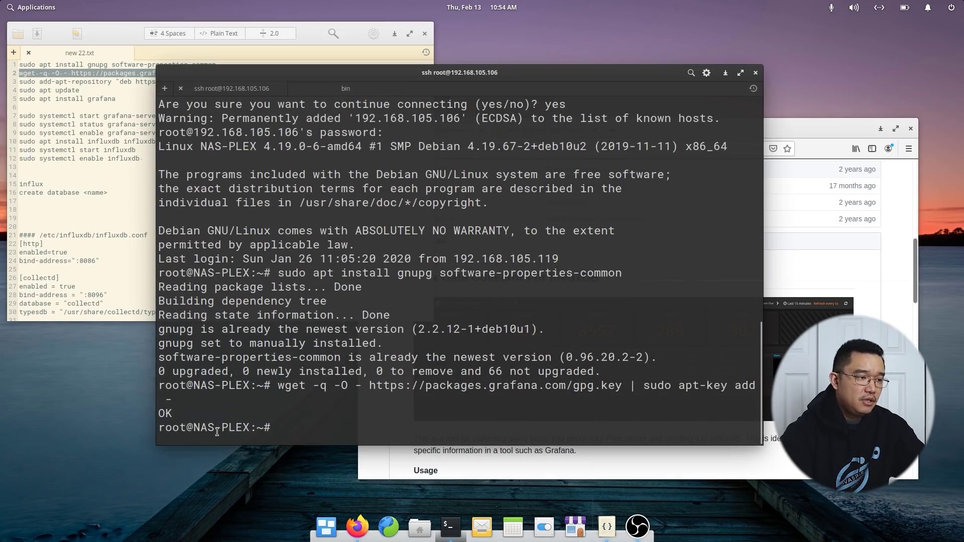
Copy the add-apt-repository command from line 3 and run it to add the Grafana repository.
{"action": "left_click", "coordinate": [97, 135]}
{"action": "left_click_drag", "start_coordinate": [333, 81], "coordinate": [1, 88]}
{"action": "key", "text": "alt+Tab"}
{"action": "left_click", "coordinate": [91, 99]}
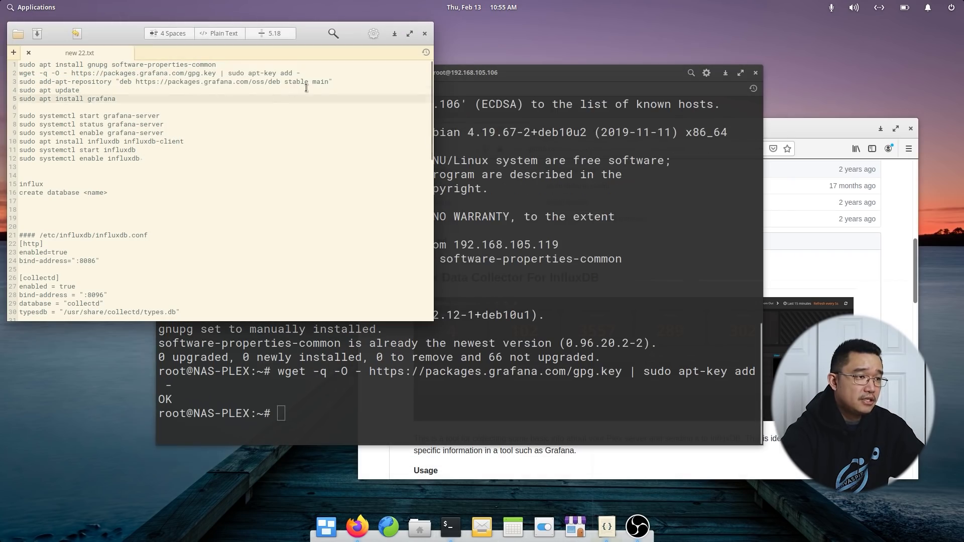
{"action": "left_click", "coordinate": [324, 90]}
{"action": "left_click_drag", "start_coordinate": [333, 83], "coordinate": [1, 78]}
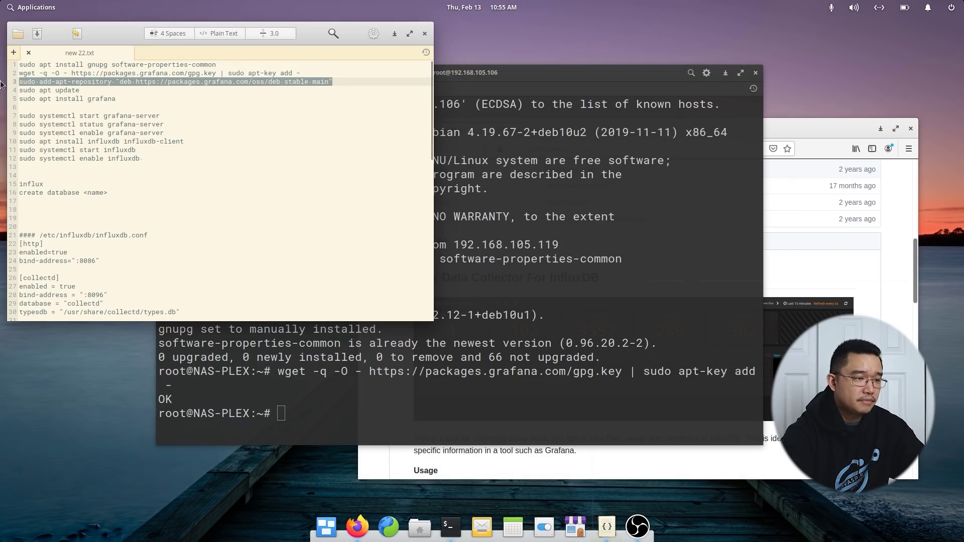
{"action": "left_click", "coordinate": [539, 311]}
{"action": "key", "text": "ctrl+shift+v"}
{"action": "key", "text": "Return"}
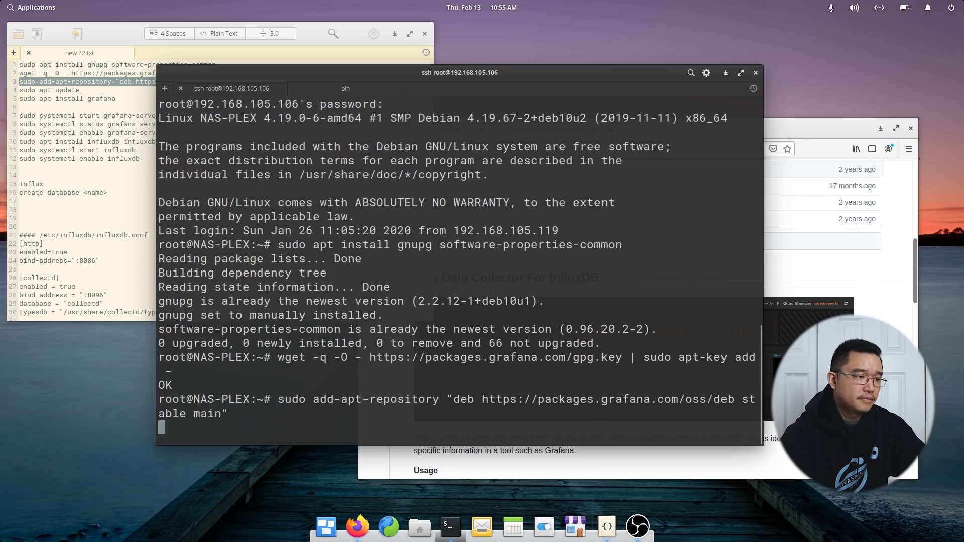
Find the apt update line in the notes and type 'sudo apt update' at the remote prompt.
{"action": "left_click", "coordinate": [119, 123]}
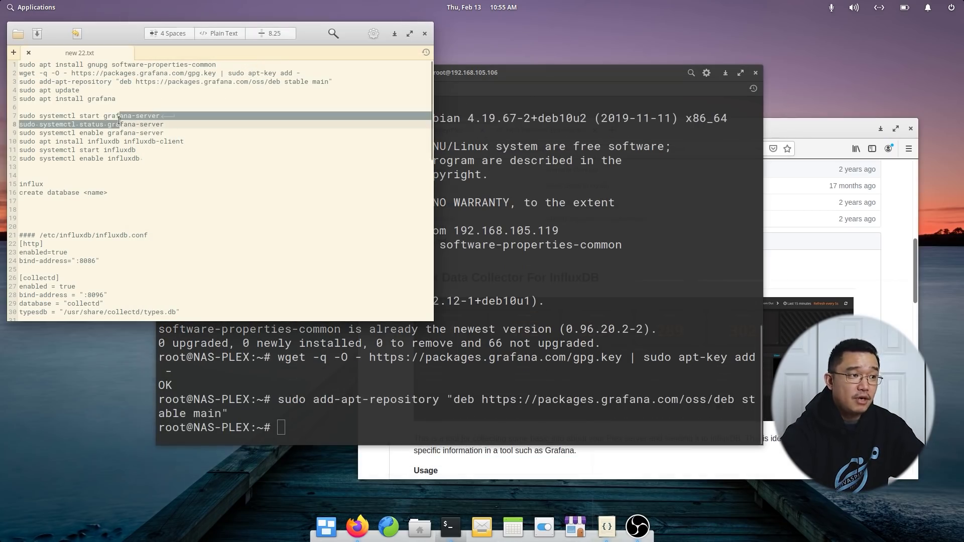
{"action": "left_click", "coordinate": [94, 88]}
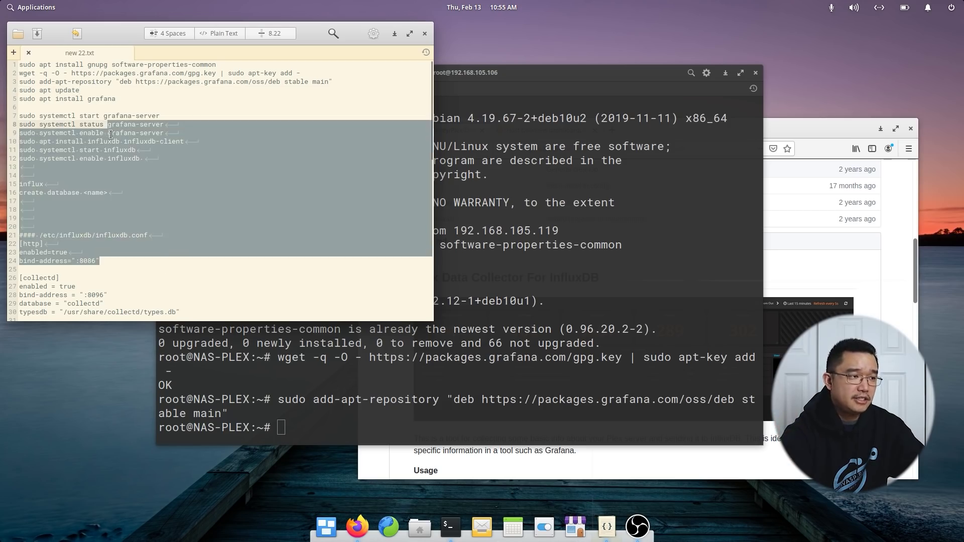
{"action": "left_click", "coordinate": [142, 158]}
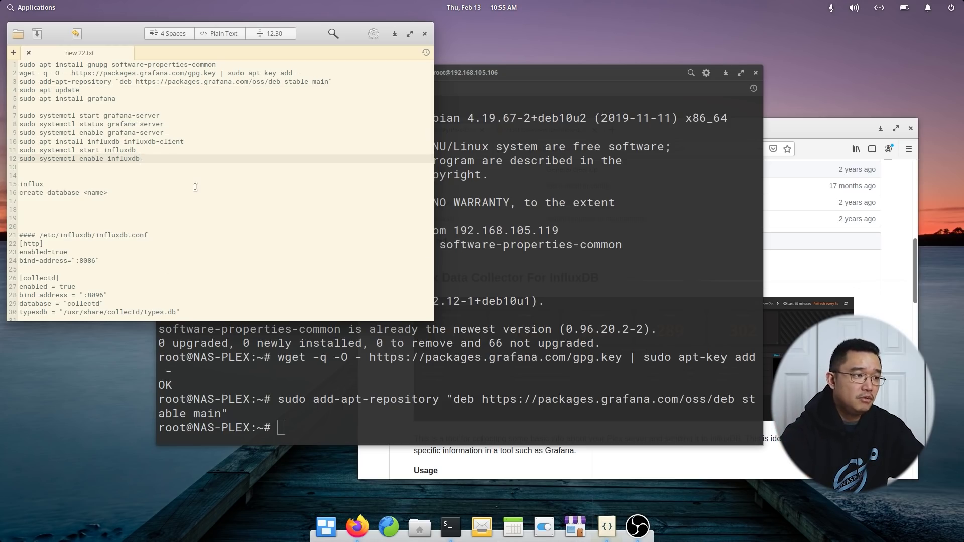
{"action": "left_click", "coordinate": [103, 93]}
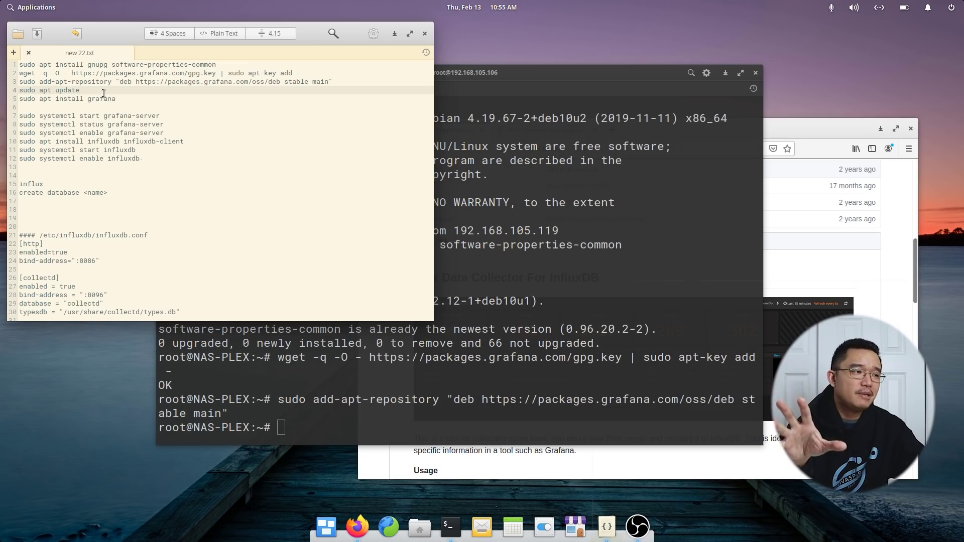
{"action": "left_click", "coordinate": [110, 127]}
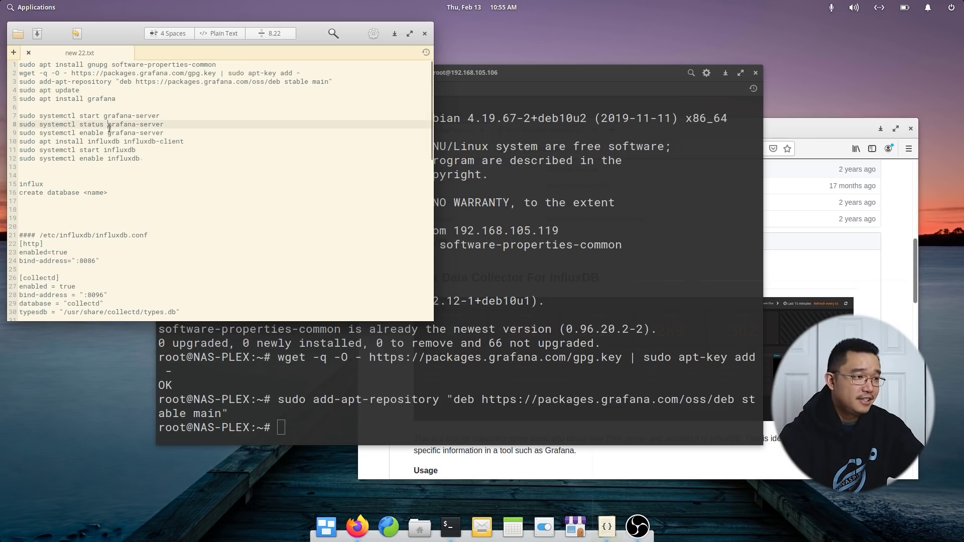
{"action": "left_click", "coordinate": [401, 355]}
{"action": "type", "text": "sudo apt update"}
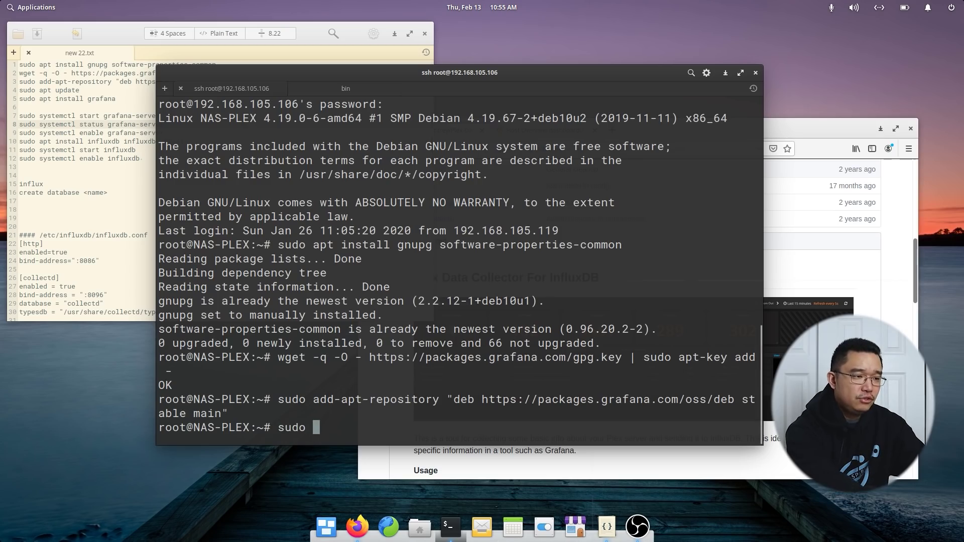
Refresh the package lists and install the grafana package.
{"action": "key", "text": "Return"}
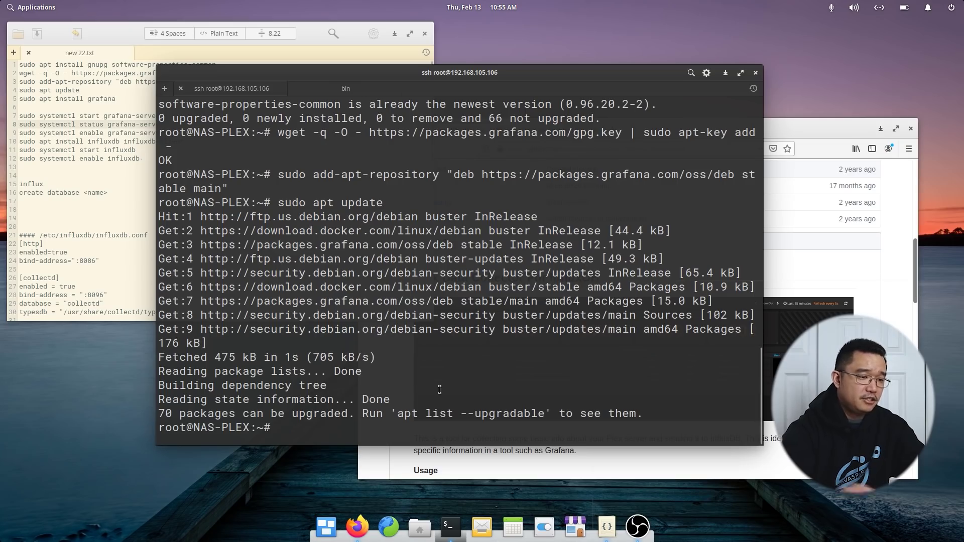
{"action": "type", "text": "sudo apt instal"}
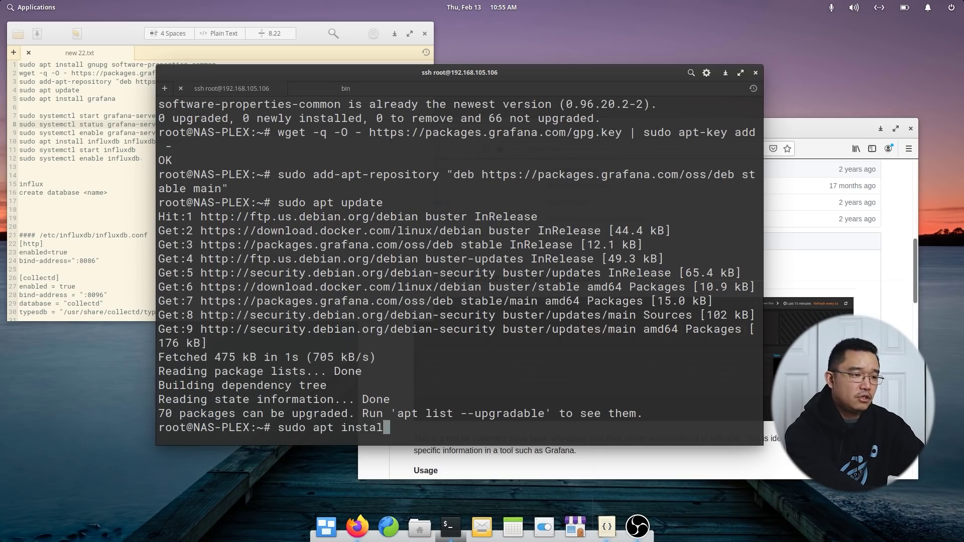
{"action": "type", "text": "l graf"}
{"action": "key", "text": "Tab"}
{"action": "key", "text": "Tab"}
{"action": "key", "text": "Tab"}
{"action": "key", "text": "Tab"}
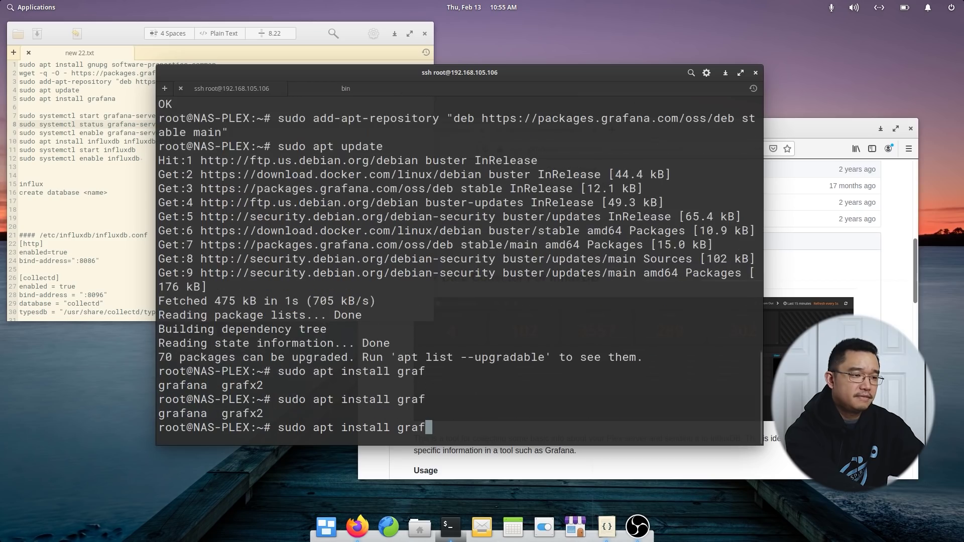
{"action": "type", "text": "ana"}
{"action": "key", "text": "Return"}
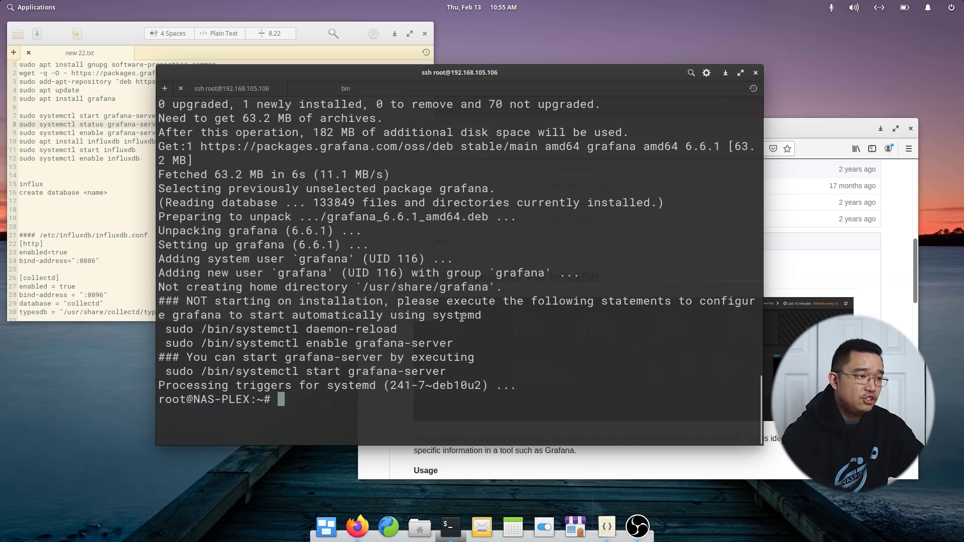
Check the grafana service status with systemctl, correcting the typo.
{"action": "type", "text": "sudo "}
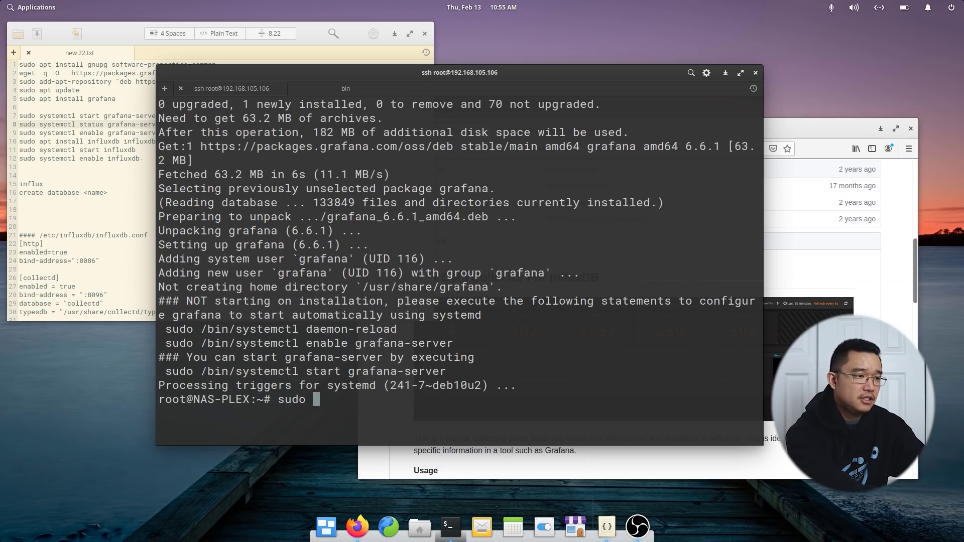
{"action": "type", "text": "asystemctl"}
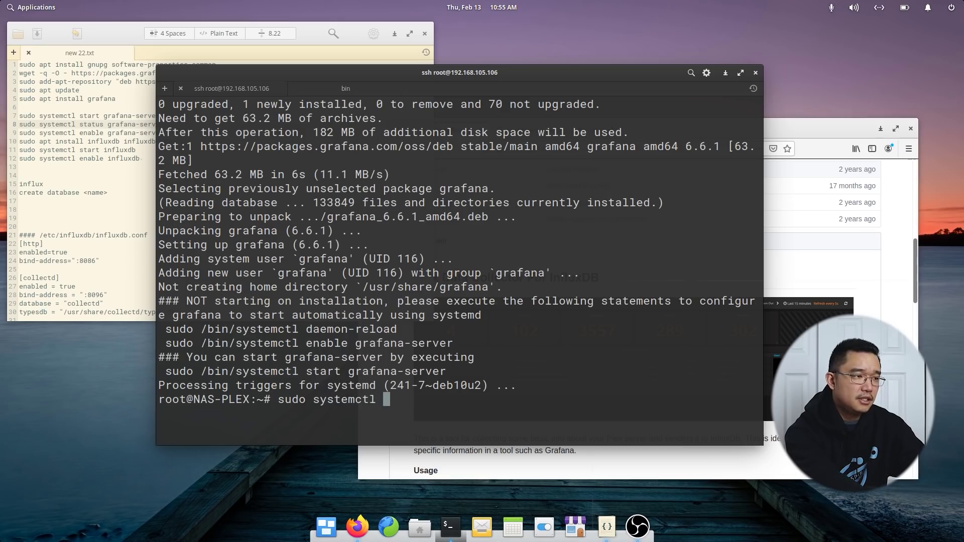
{"action": "type", "text": " statu gr"}
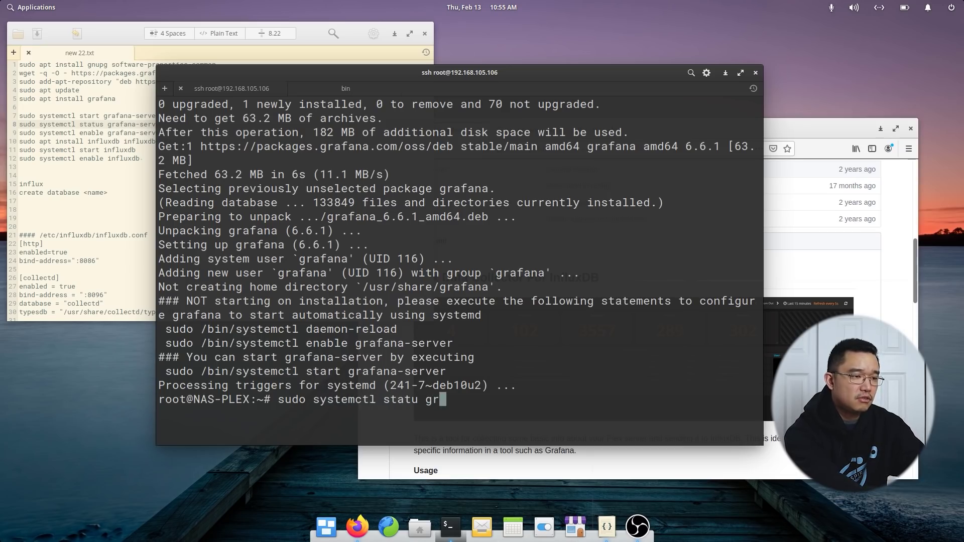
{"action": "key", "text": "BackSpace"}
{"action": "key", "text": "BackSpace"}
{"action": "key", "text": "BackSpace"}
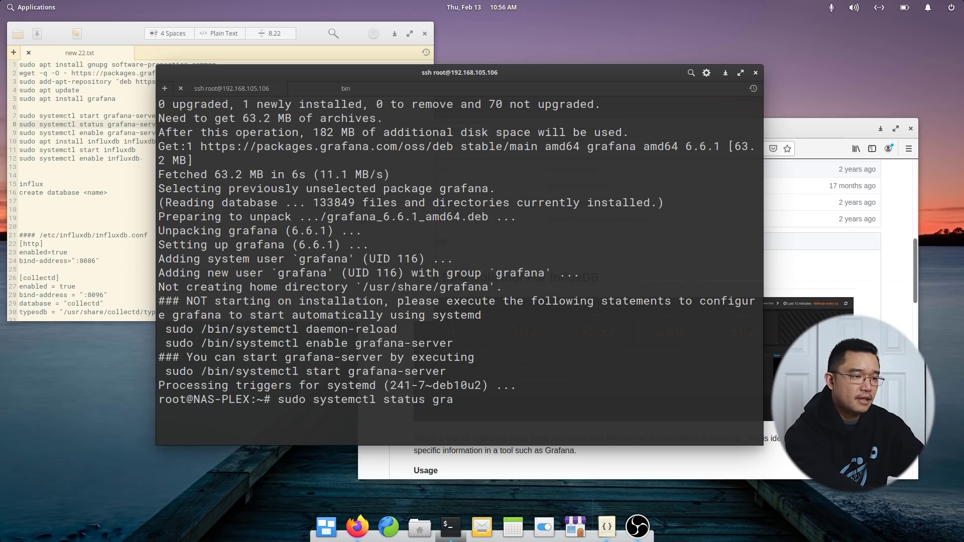
{"action": "type", "text": "s grafana"}
{"action": "key", "text": "Return"}
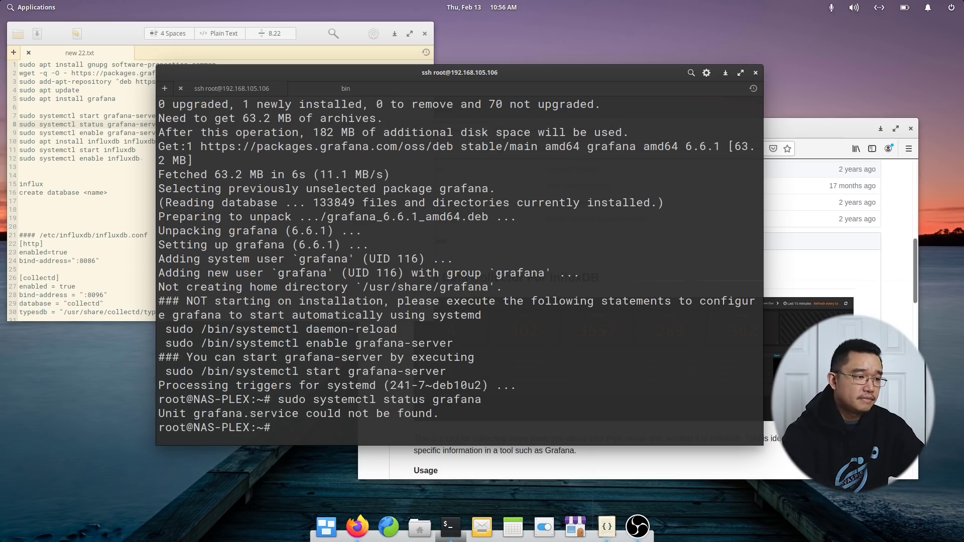
Start grafana-server.service with sudo systemctl start.
{"action": "key", "text": "Up"}
{"action": "key", "text": "Left"}
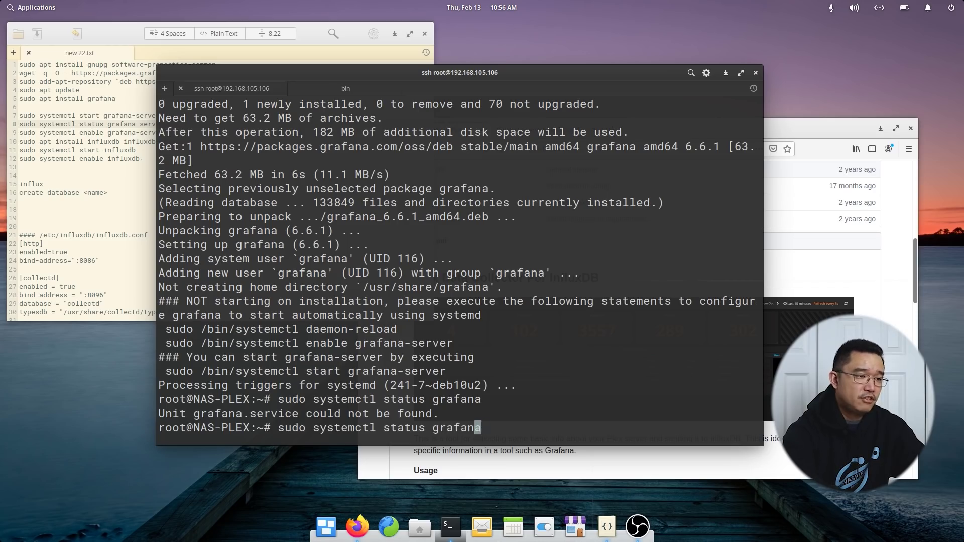
{"action": "key", "text": "BackSpace"}
{"action": "key", "text": "BackSpace"}
{"action": "key", "text": "BackSpace"}
{"action": "key", "text": "BackSpace"}
{"action": "key", "text": "BackSpace"}
{"action": "key", "text": "BackSpace"}
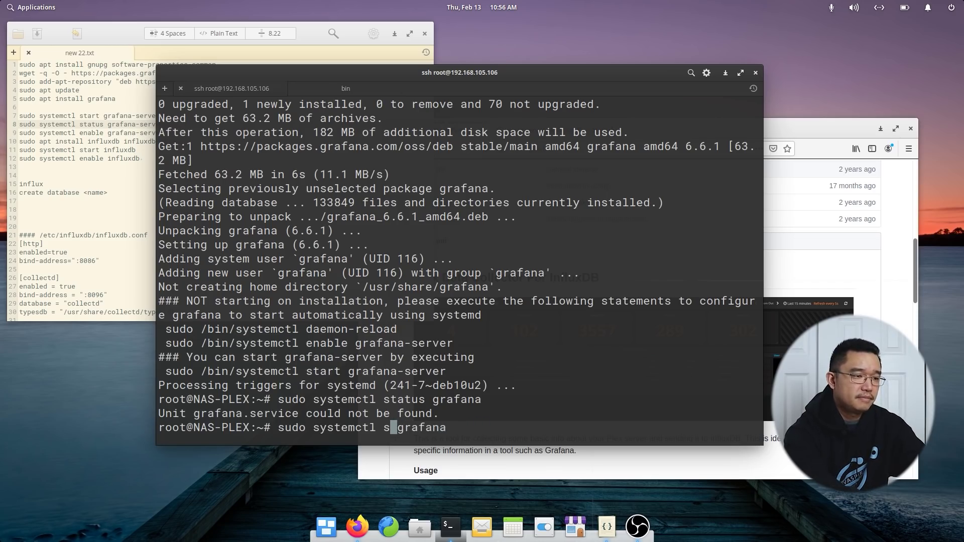
{"action": "type", "text": "start"}
{"action": "key", "text": "Return"}
{"action": "key", "text": "Up"}
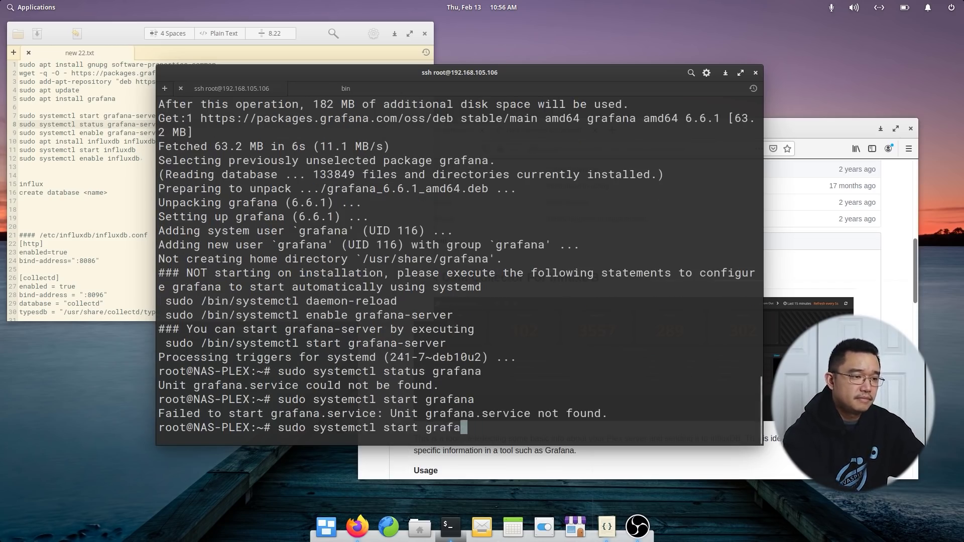
{"action": "key", "text": "Tab"}
{"action": "key", "text": "Return"}
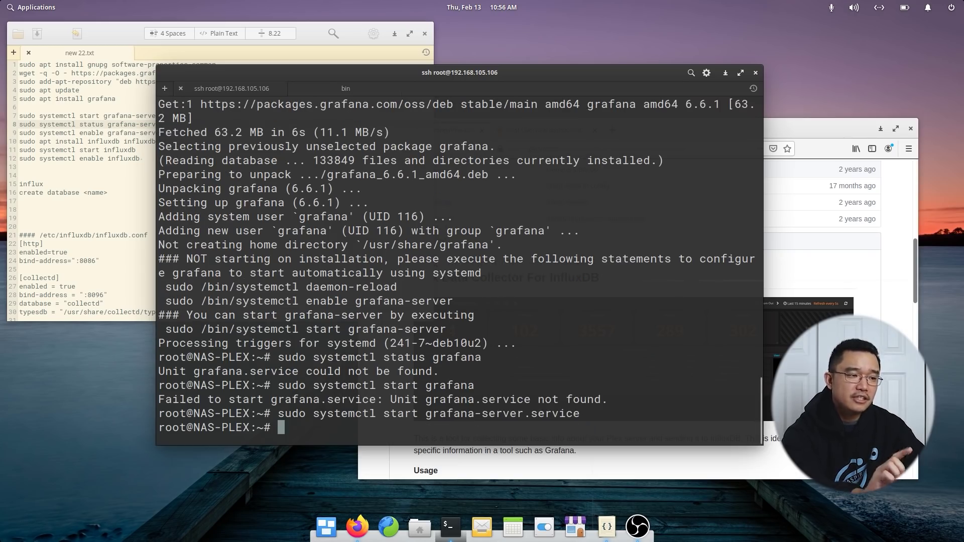
Confirm grafana-server.service is active (running), then close the status output.
{"action": "key", "text": "Up"}
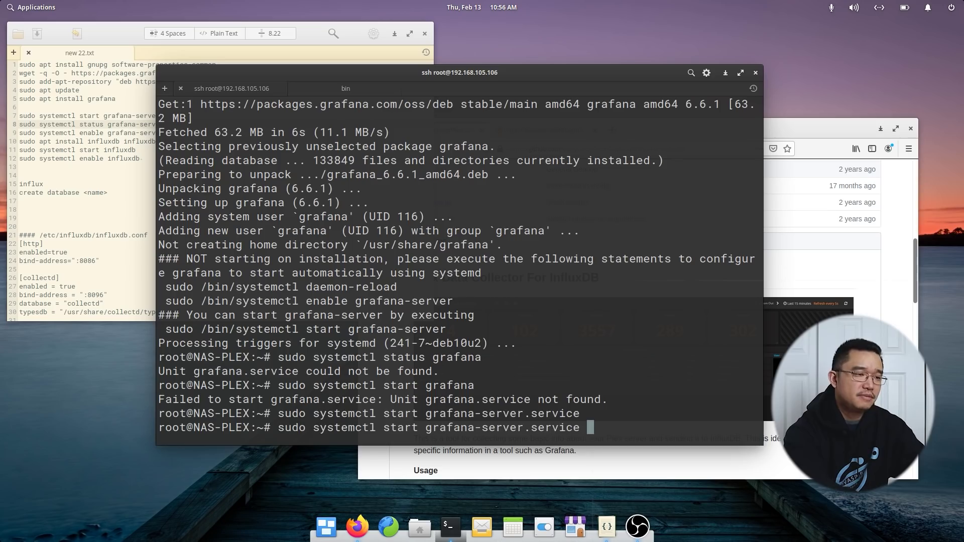
{"action": "key", "text": "BackSpace"}
{"action": "key", "text": "BackSpace"}
{"action": "key", "text": "BackSpace"}
{"action": "key", "text": "BackSpace"}
{"action": "key", "text": "BackSpace"}
{"action": "key", "text": "BackSpace"}
{"action": "key", "text": "BackSpace"}
{"action": "key", "text": "BackSpace"}
{"action": "key", "text": "BackSpace"}
{"action": "key", "text": "BackSpace"}
{"action": "key", "text": "BackSpace"}
{"action": "key", "text": "BackSpace"}
{"action": "key", "text": "BackSpace"}
{"action": "key", "text": "BackSpace"}
{"action": "key", "text": "BackSpace"}
{"action": "key", "text": "BackSpace"}
{"action": "key", "text": "BackSpace"}
{"action": "key", "text": "BackSpace"}
{"action": "key", "text": "BackSpace"}
{"action": "key", "text": "BackSpace"}
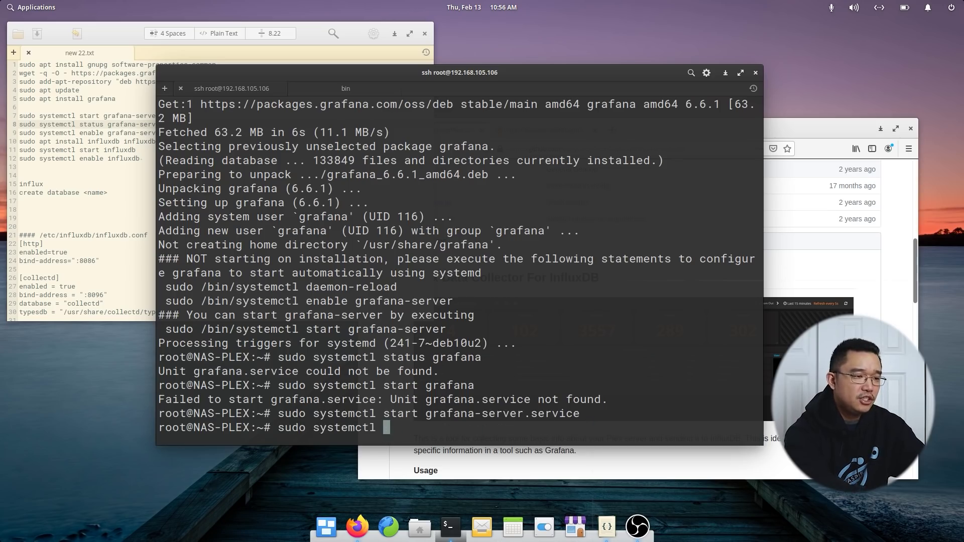
{"action": "type", "text": "status gr"}
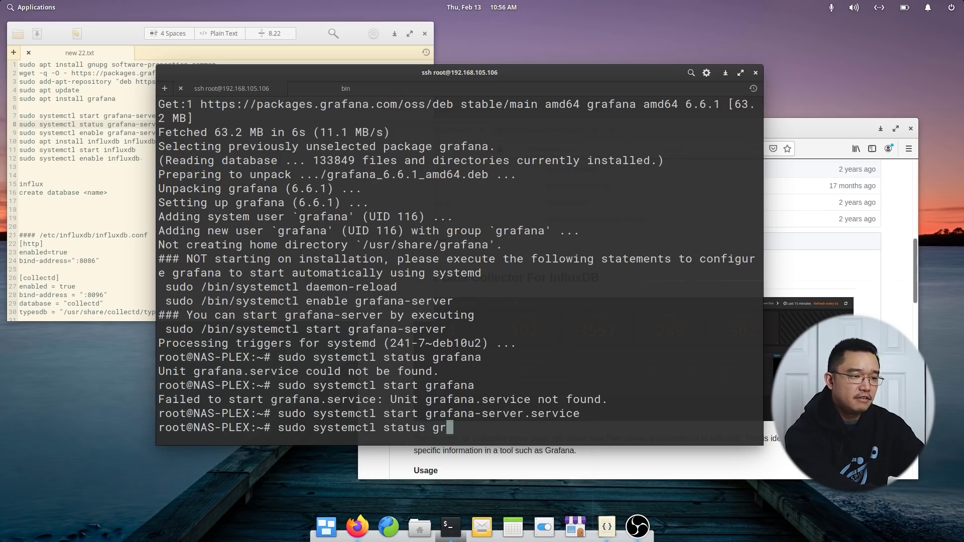
{"action": "type", "text": "afa"}
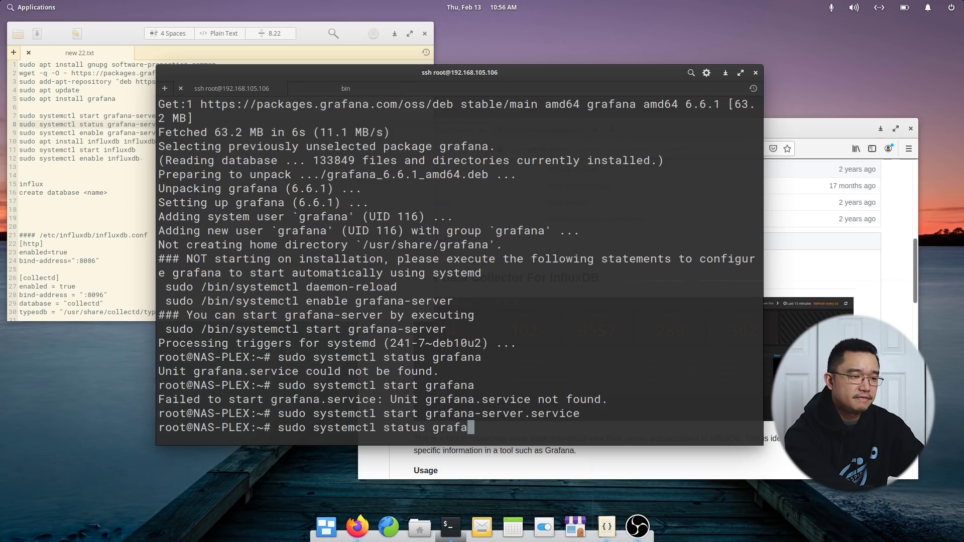
{"action": "key", "text": "Tab"}
{"action": "key", "text": "Return"}
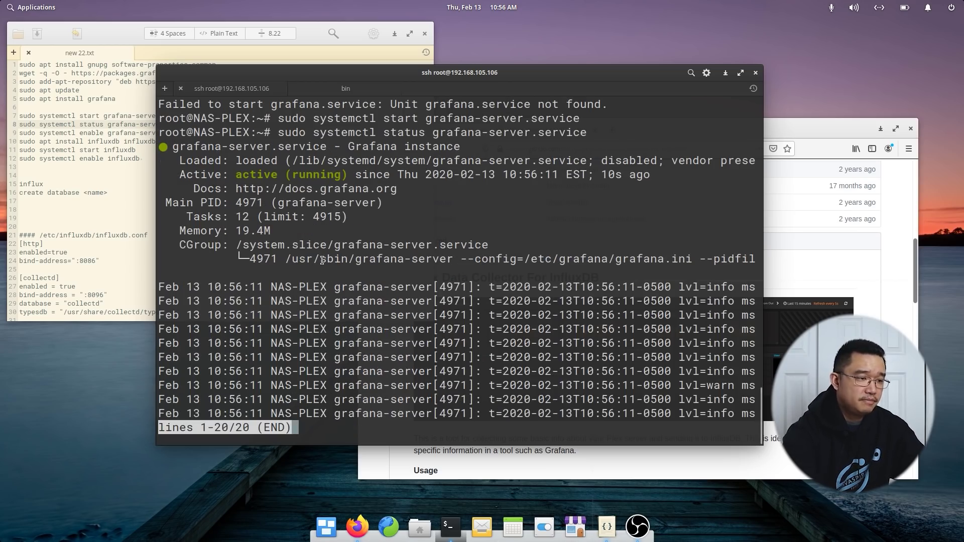
{"action": "key", "text": "q"}
Enable grafana-server.service to start at boot.
{"action": "key", "text": "Up"}
{"action": "key", "text": "ctrl+Left"}
{"action": "key", "text": "ctrl+Left"}
{"action": "key", "text": "ctrl+Left"}
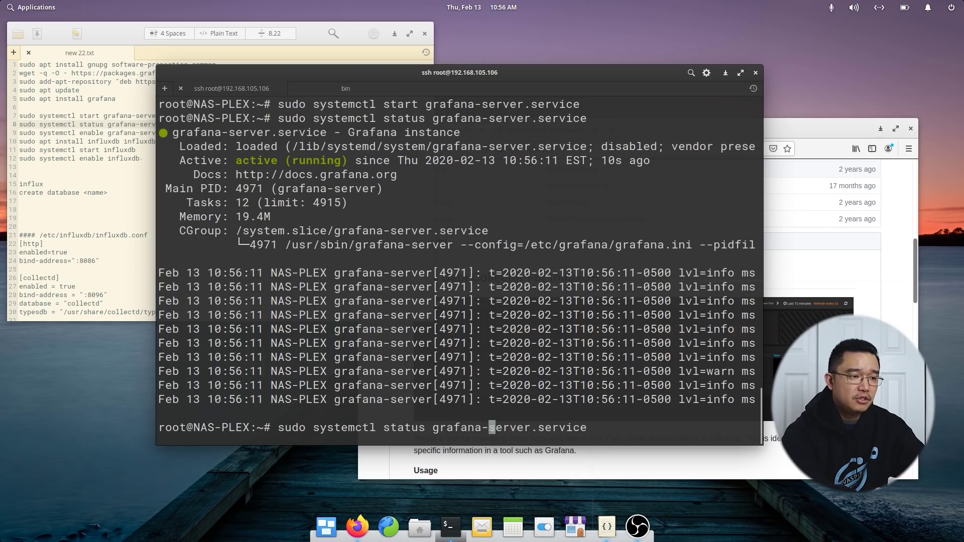
{"action": "key", "text": "BackSpace"}
{"action": "key", "text": "BackSpace"}
{"action": "key", "text": "BackSpace"}
{"action": "key", "text": "BackSpace"}
{"action": "key", "text": "BackSpace"}
{"action": "key", "text": "BackSpace"}
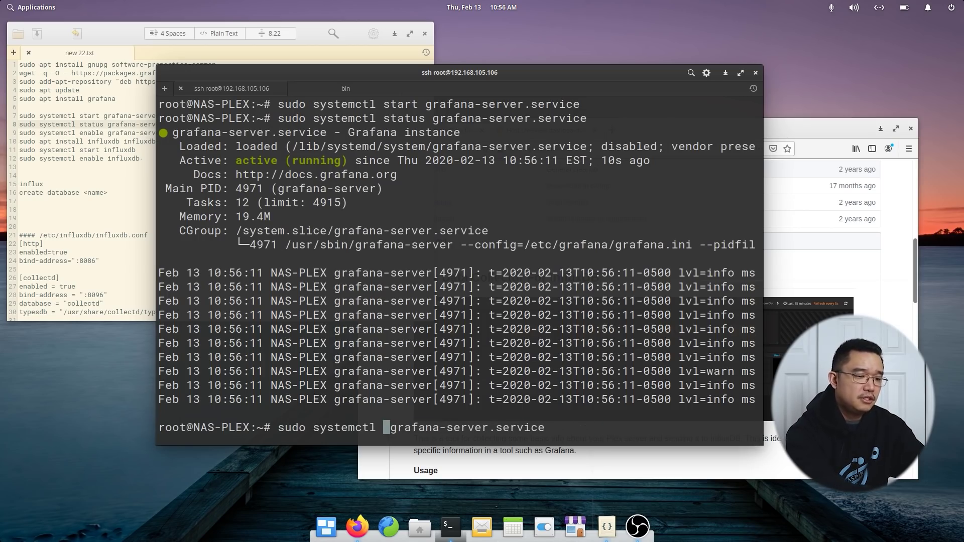
{"action": "type", "text": "enabl"}
{"action": "type", "text": "e"}
{"action": "key", "text": "Return"}
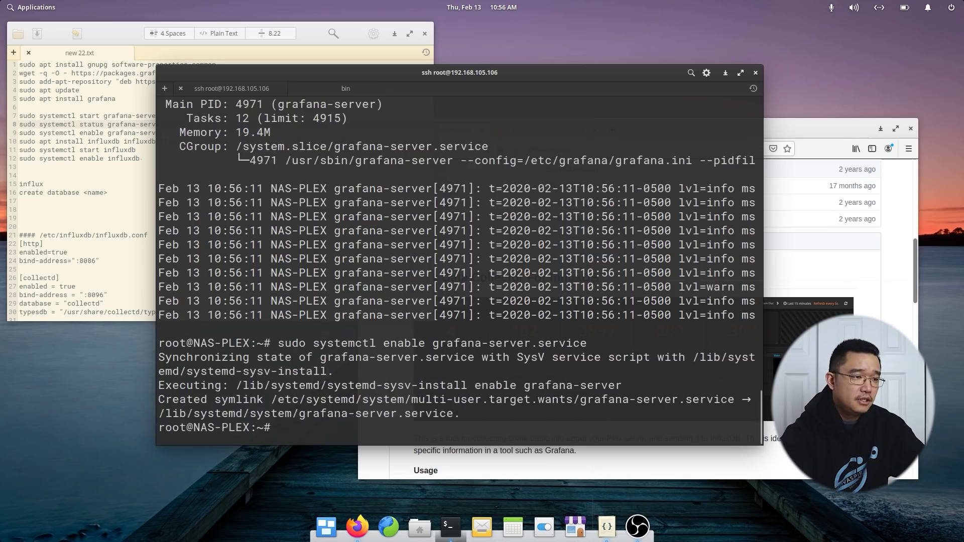
Copy the influxdb and influxdb-client install command from the notes and run it.
{"action": "left_click", "coordinate": [108, 167]}
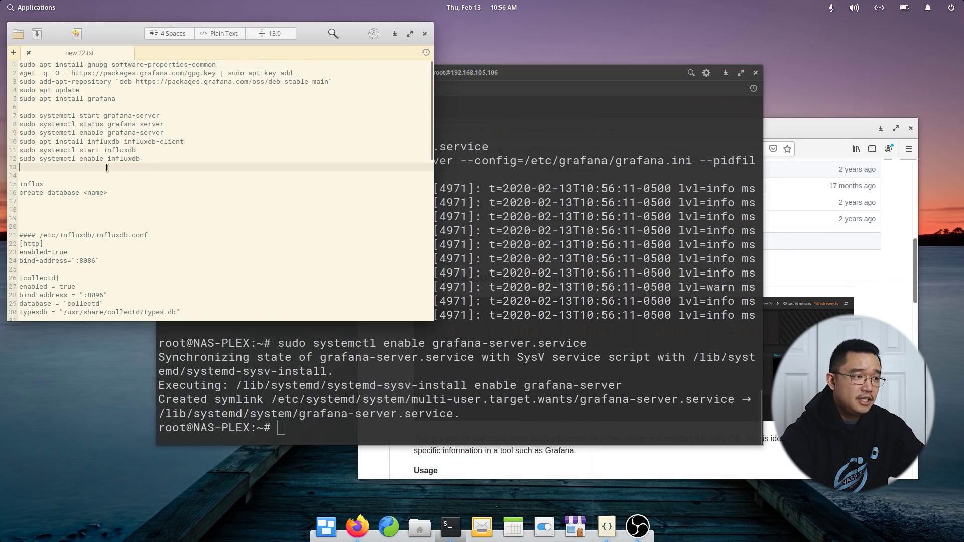
{"action": "left_click", "coordinate": [132, 143]}
{"action": "left_click_drag", "start_coordinate": [186, 143], "coordinate": [11, 143]}
{"action": "right_click", "coordinate": [30, 140]}
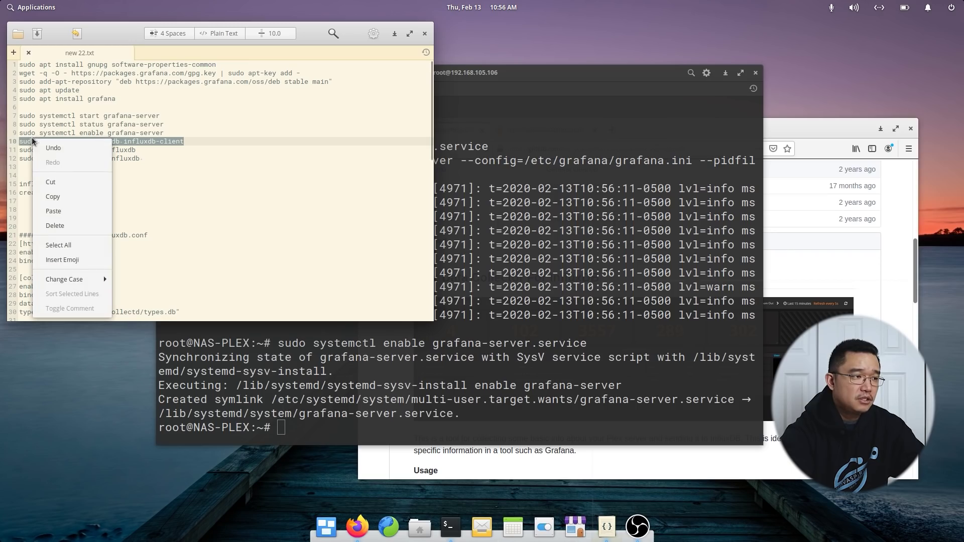
{"action": "left_click", "coordinate": [58, 197]}
{"action": "left_click", "coordinate": [561, 325]}
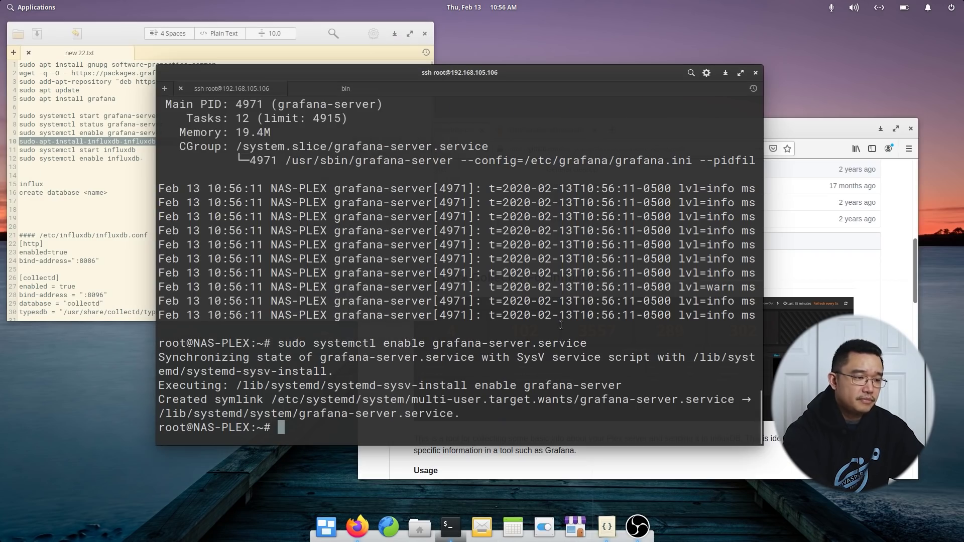
{"action": "key", "text": "ctrl+shift+v"}
{"action": "key", "text": "Return"}
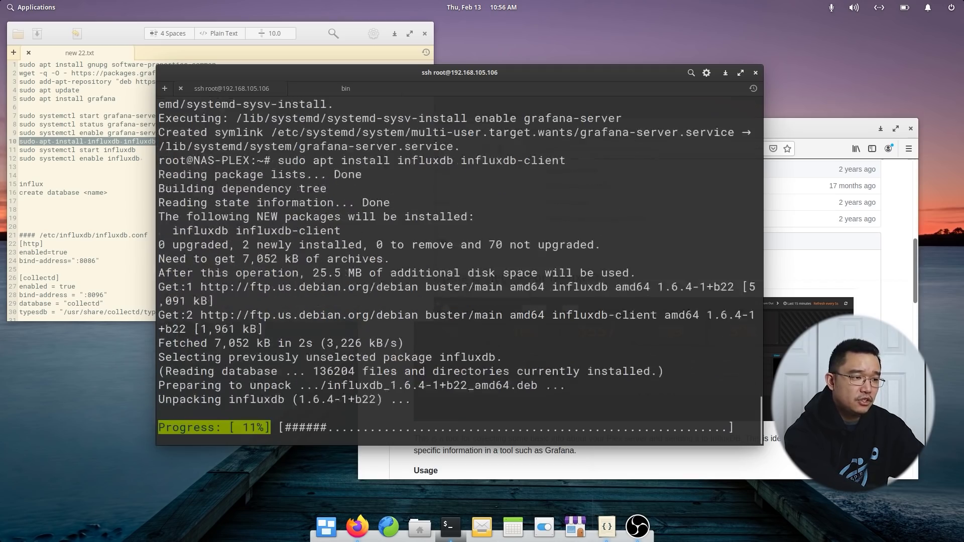
Start the influxdb service with sudo systemctl start influxdb.
{"action": "type", "text": "sudo apt"}
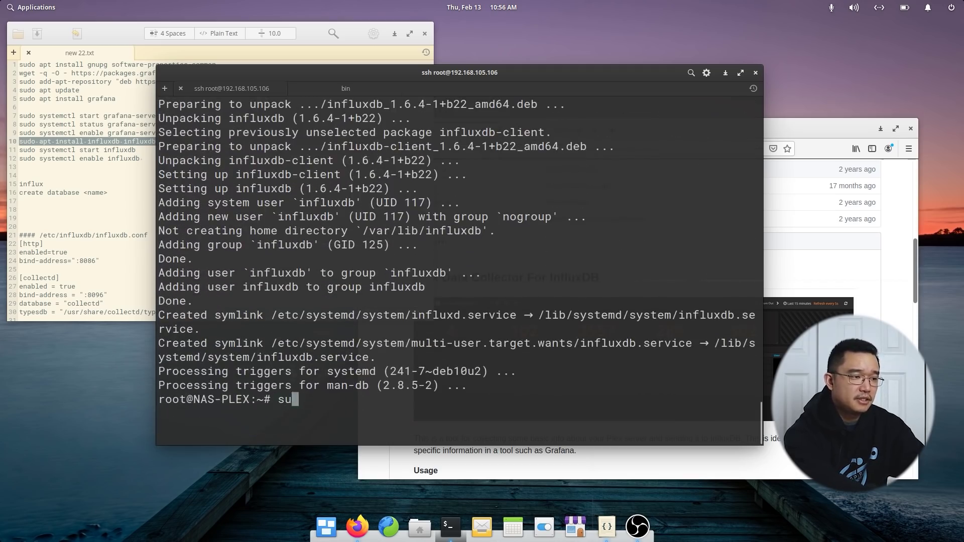
{"action": "key", "text": "BackSpace"}
{"action": "key", "text": "BackSpace"}
{"action": "key", "text": "BackSpace"}
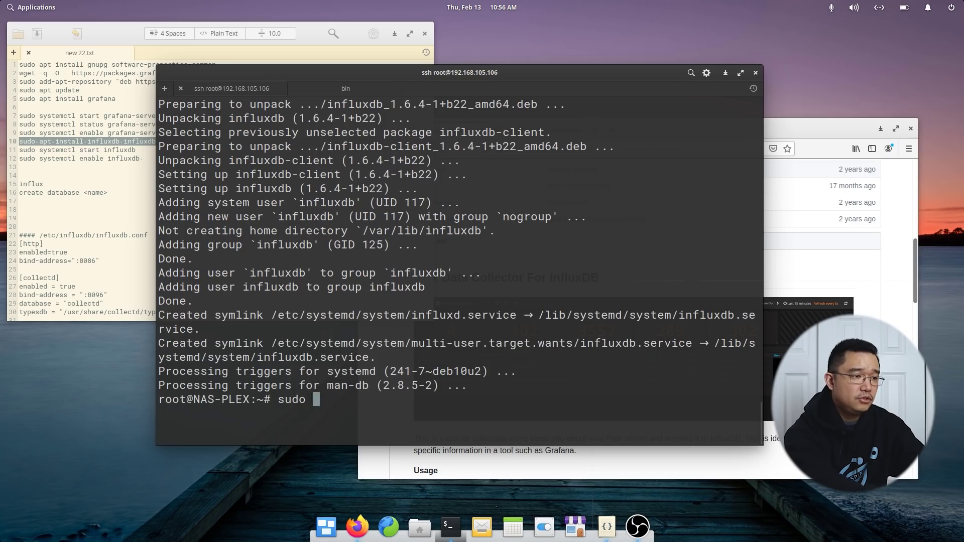
{"action": "type", "text": "systemctl start influ"}
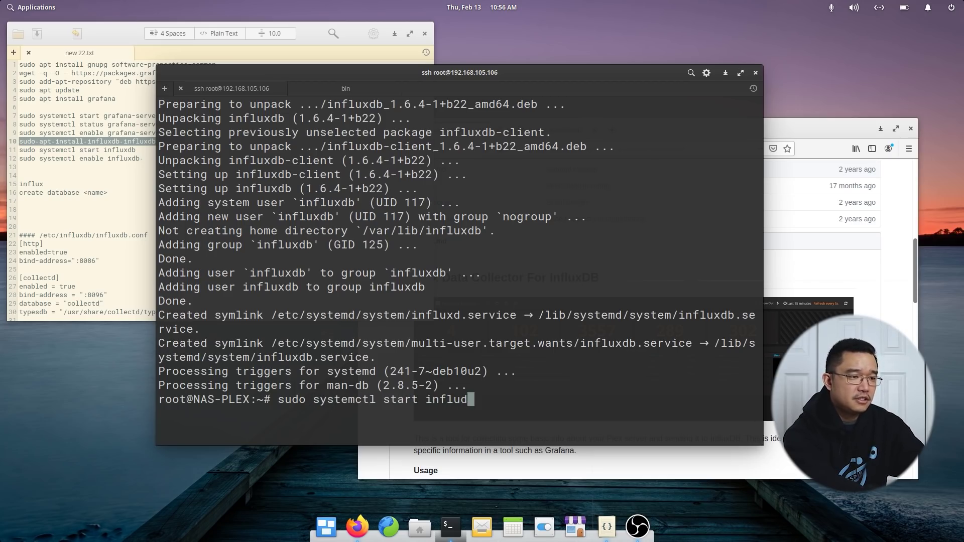
{"action": "type", "text": "xdb"}
{"action": "key", "text": "Return"}
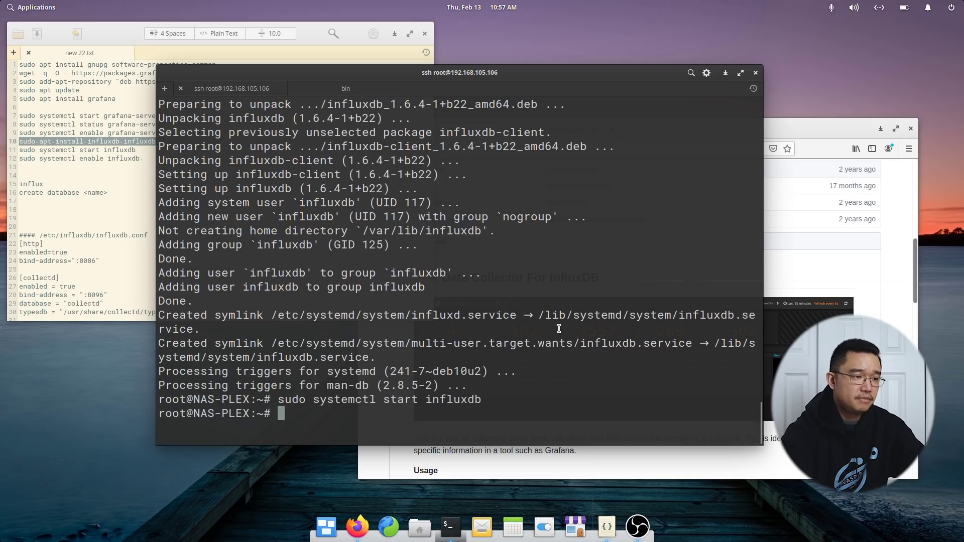
Check that influxdb shows active (running), then exit the status view to the shell.
{"action": "key", "text": "Up"}
{"action": "key", "text": "Left"}
{"action": "key", "text": "Left"}
{"action": "key", "text": "Left"}
{"action": "key", "text": "Left"}
{"action": "key", "text": "Left"}
{"action": "key", "text": "Left"}
{"action": "key", "text": "Left"}
{"action": "key", "text": "Left"}
{"action": "key", "text": "Left"}
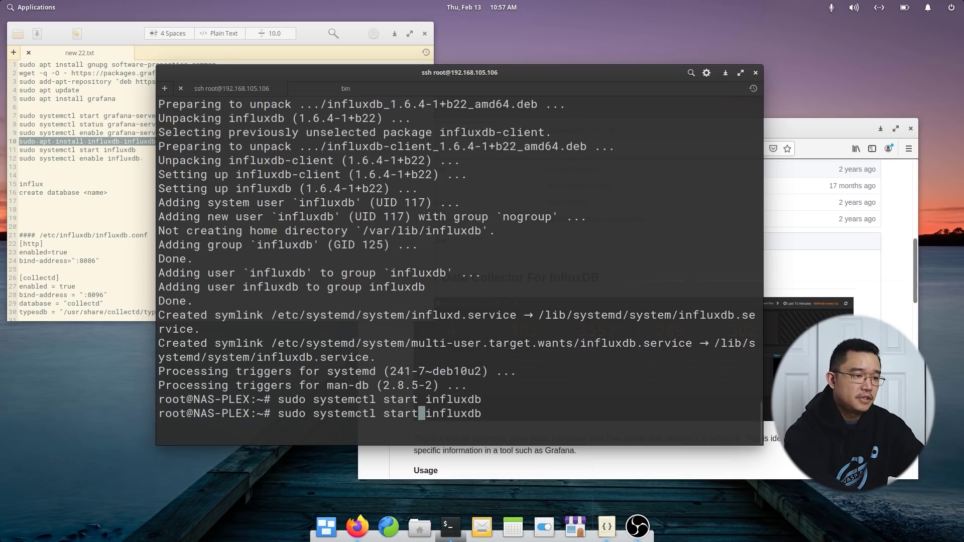
{"action": "key", "text": "BackSpace"}
{"action": "key", "text": "BackSpace"}
{"action": "key", "text": "BackSpace"}
{"action": "key", "text": "BackSpace"}
{"action": "key", "text": "BackSpace"}
{"action": "type", "text": "status"}
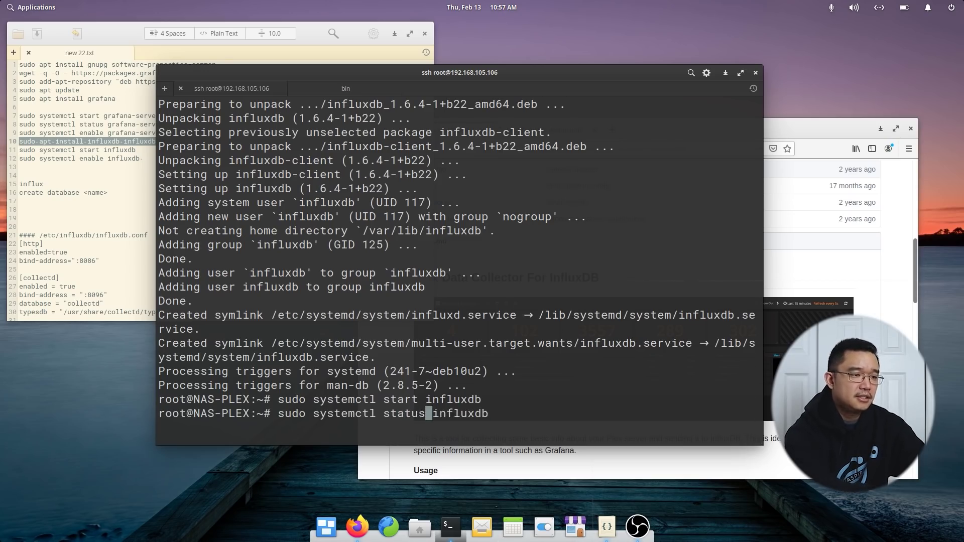
{"action": "key", "text": "Return"}
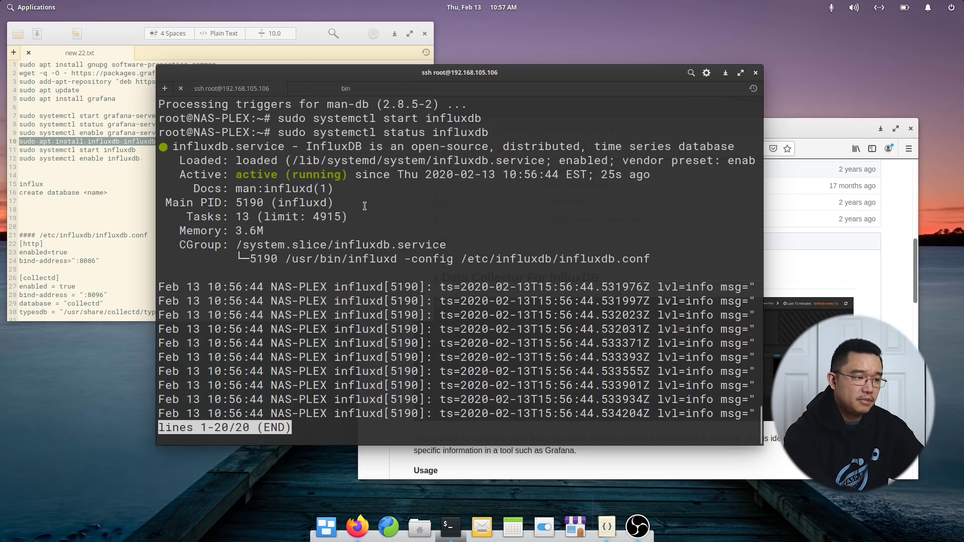
{"action": "key", "text": "ctrl+x"}
{"action": "key", "text": "ctrl+c"}
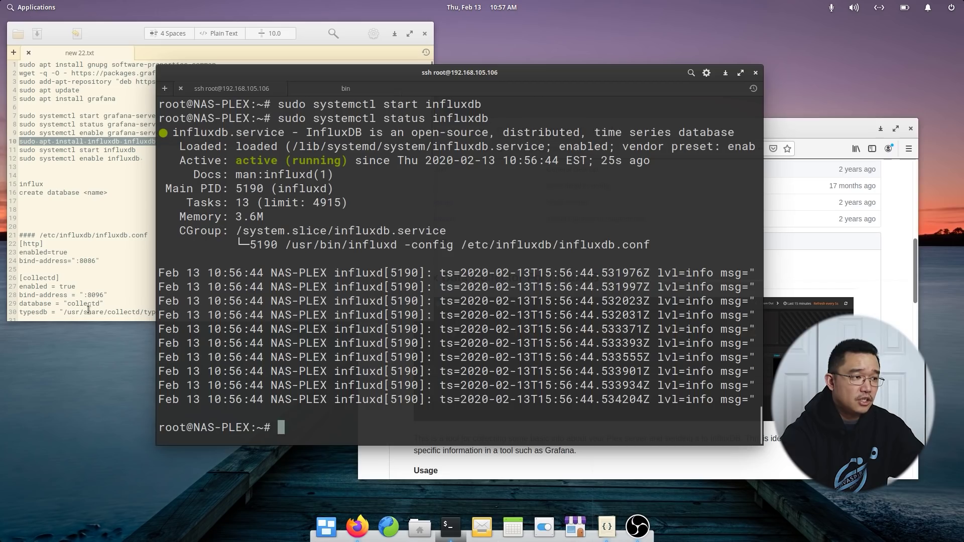
Run sudo apt install collectd, fixing the misspelling, and confirm the install with y.
{"action": "type", "text": "su"}
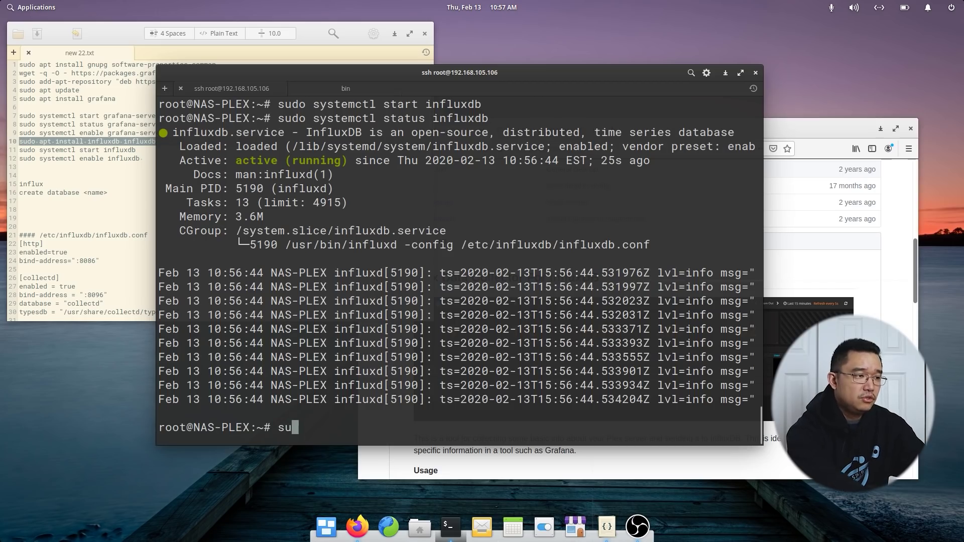
{"action": "type", "text": "do apt install colled"}
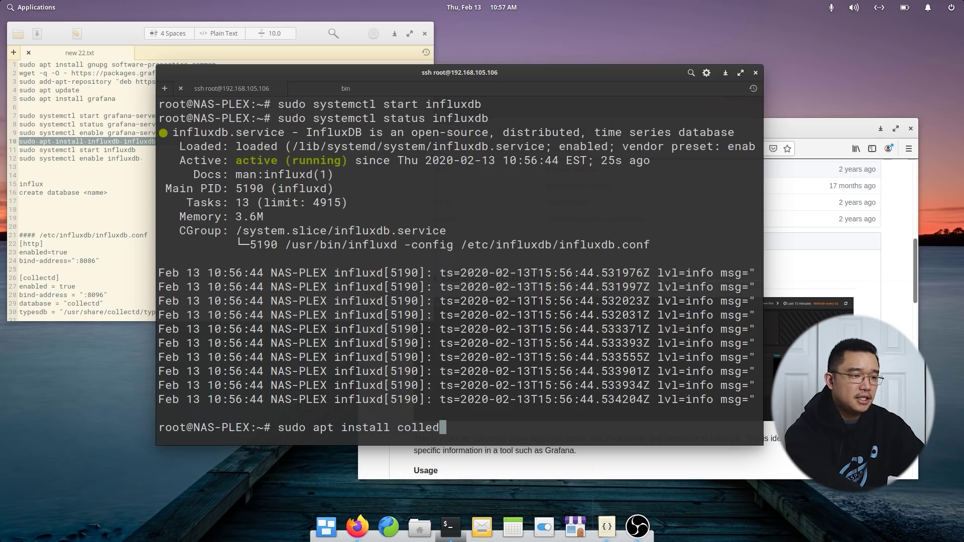
{"action": "key", "text": "BackSpace"}
{"action": "type", "text": "ctd"}
{"action": "key", "text": "Return"}
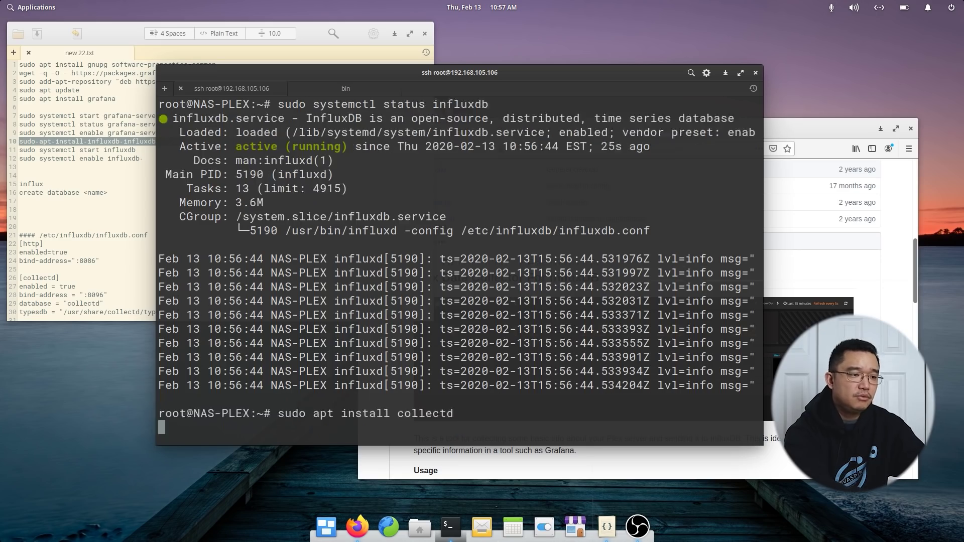
{"action": "type", "text": "y"}
{"action": "key", "text": "Return"}
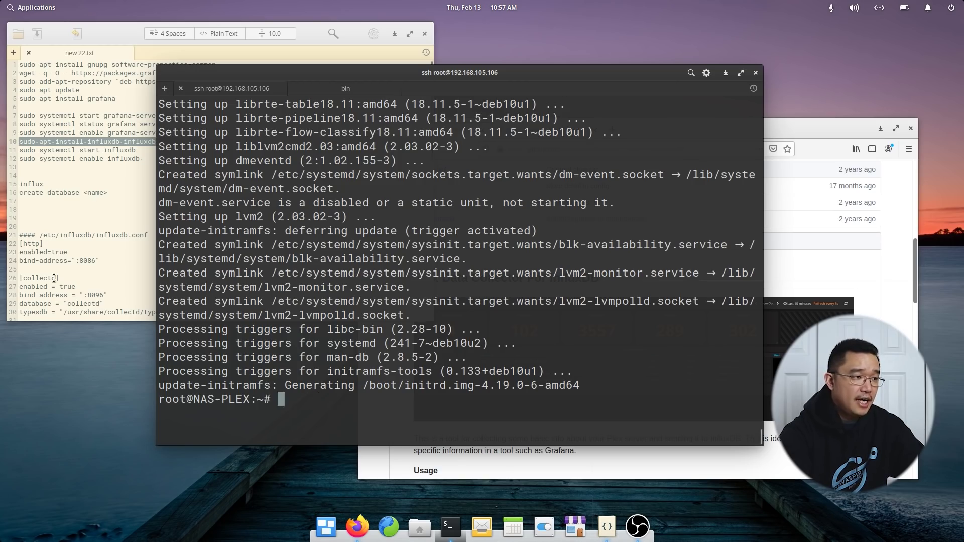
{"action": "left_click", "coordinate": [99, 280]}
Load 192.168.105.106:3000 in a new Firefox tab and confirm the Grafana login page appears.
{"action": "left_click", "coordinate": [555, 350]}
{"action": "left_click", "coordinate": [821, 147]}
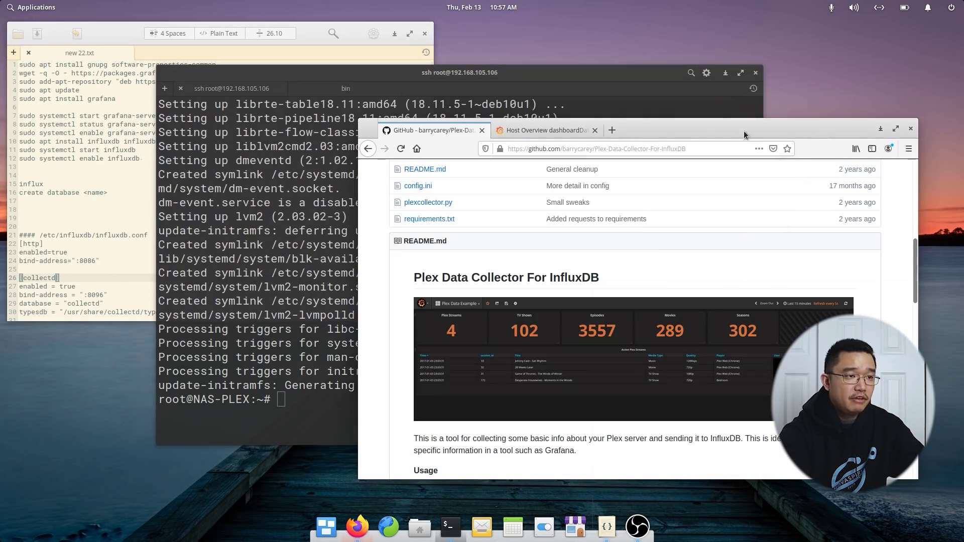
{"action": "left_click", "coordinate": [612, 130]}
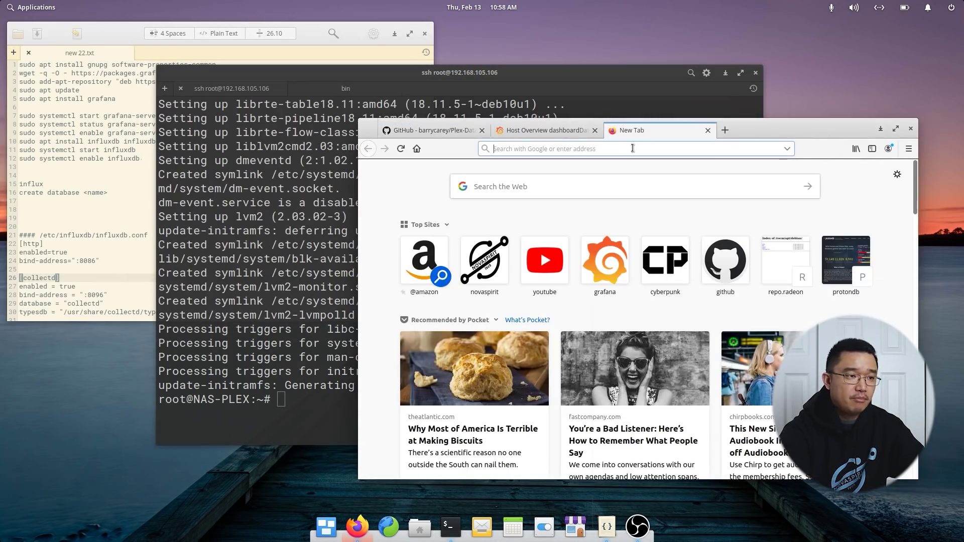
{"action": "type", "text": "192.1"}
{"action": "type", "text": "68.1"}
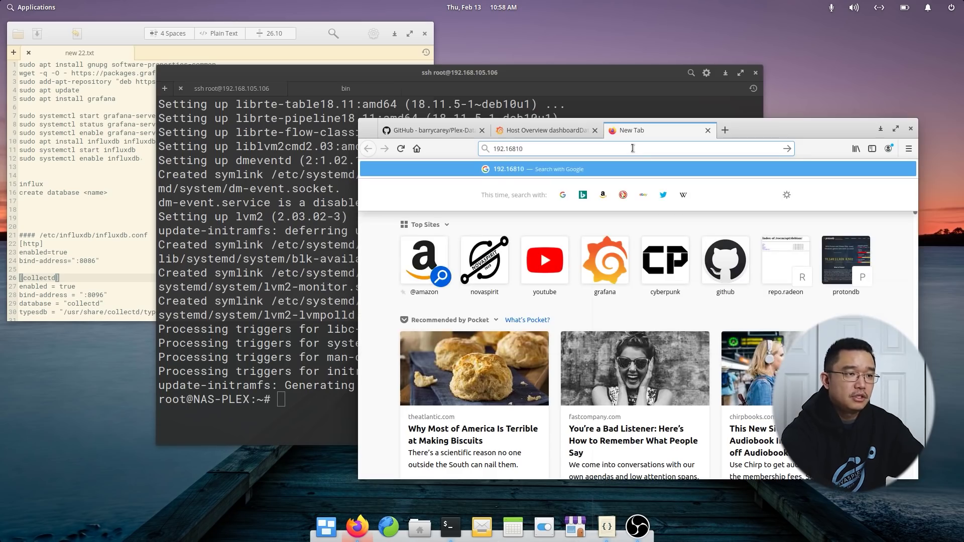
{"action": "type", "text": "05.1"}
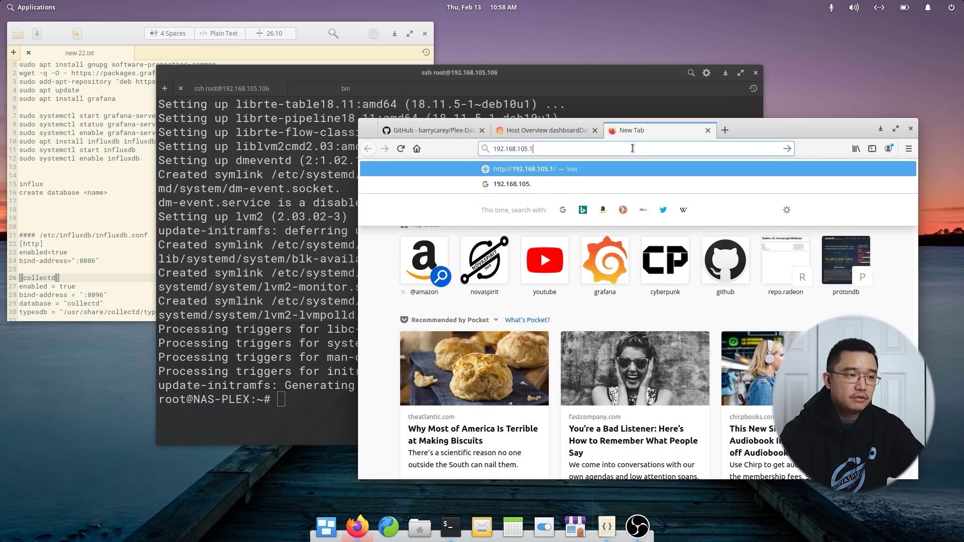
{"action": "type", "text": "06:3000"}
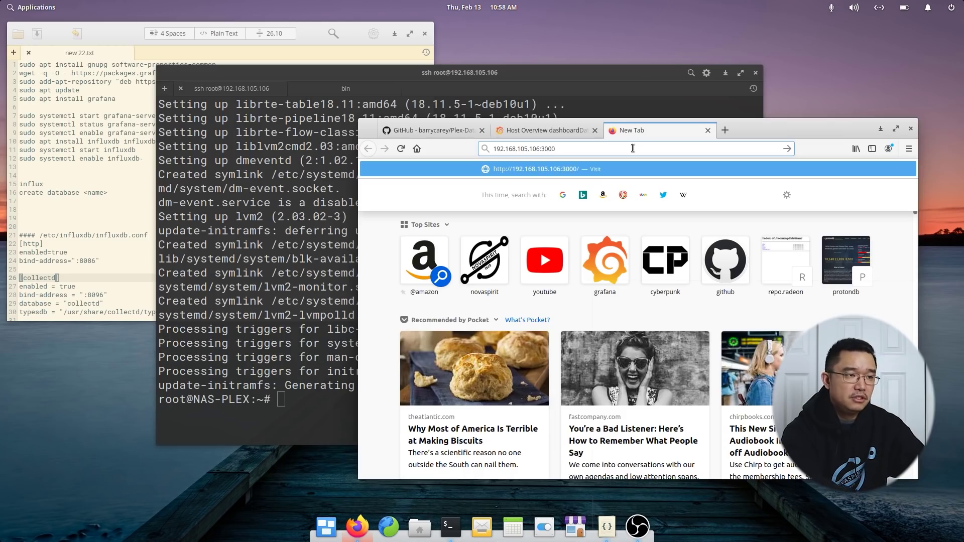
{"action": "key", "text": "Return"}
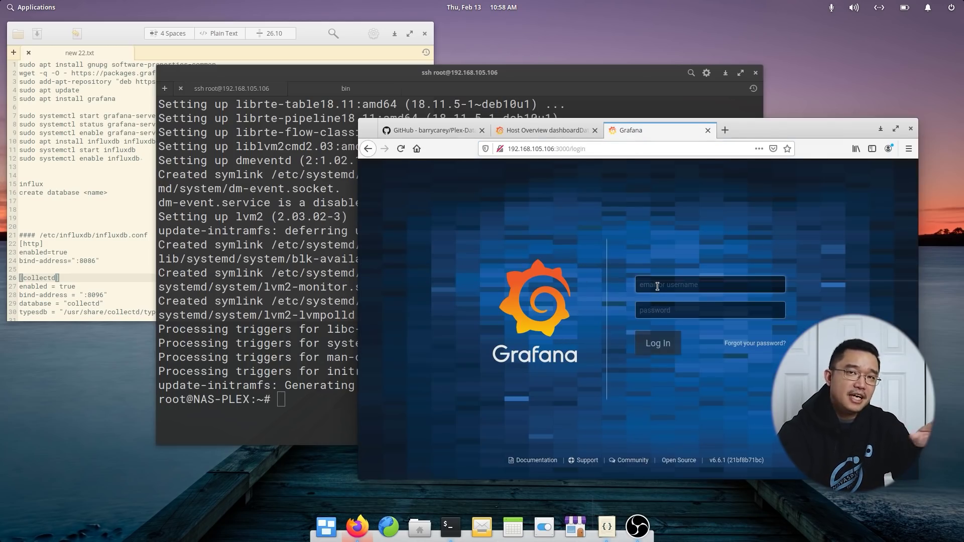
{"action": "left_click", "coordinate": [658, 287]}
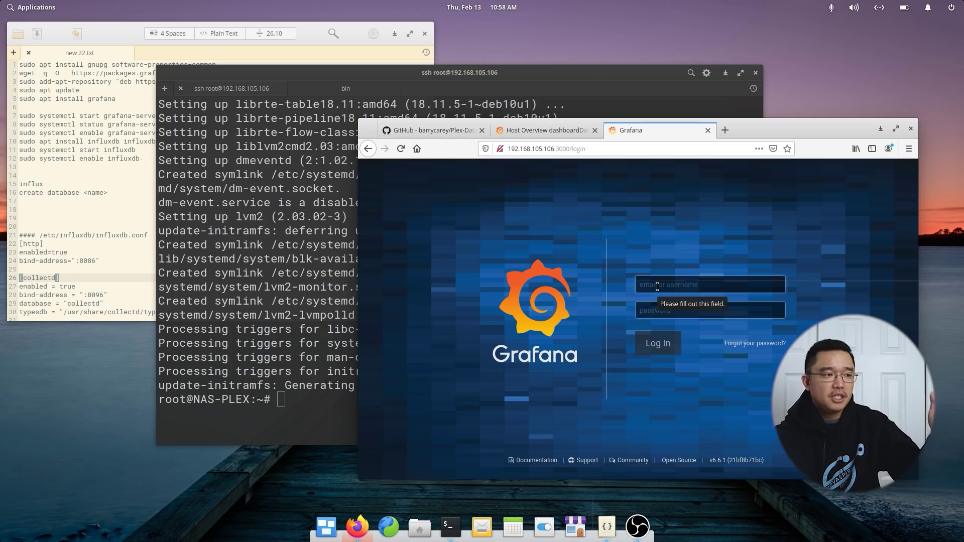
{"action": "left_click", "coordinate": [321, 318]}
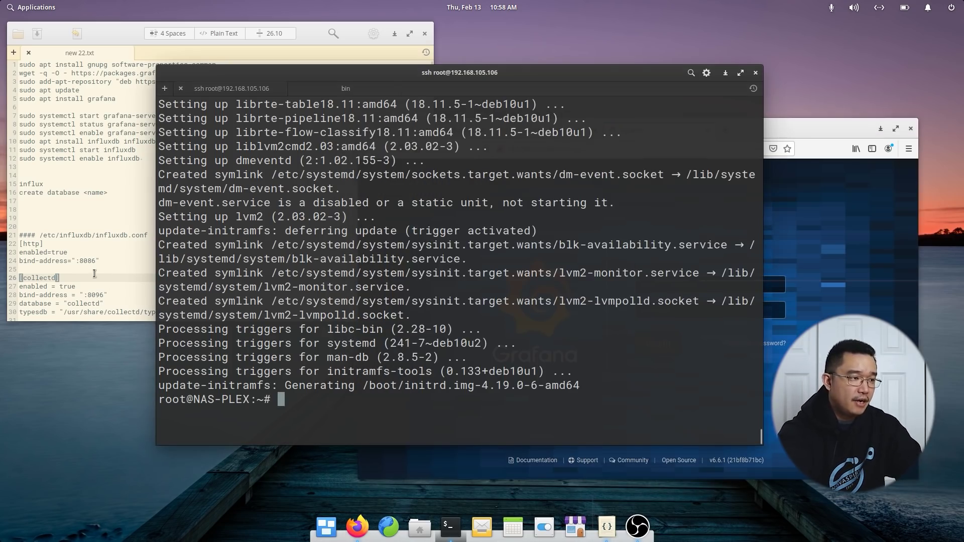
Open /etc/influxdb/influxdb.conf in nano with sudo, fixing the missing space and tab-completing the path.
{"action": "scroll", "coordinate": [94, 274], "scroll_direction": "down", "scroll_amount": 2}
{"action": "scroll", "coordinate": [95, 273], "scroll_direction": "down", "scroll_amount": 2}
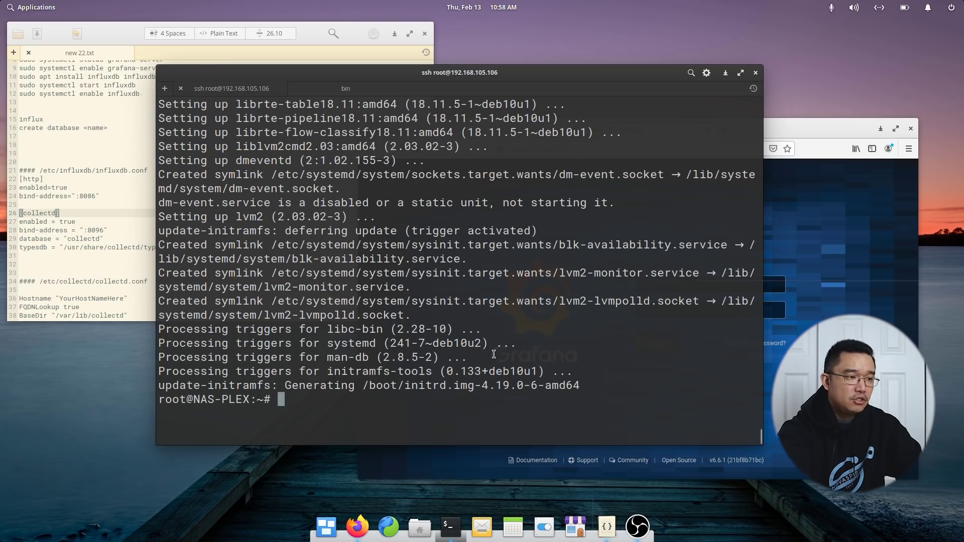
{"action": "type", "text": "sudo nano/et"}
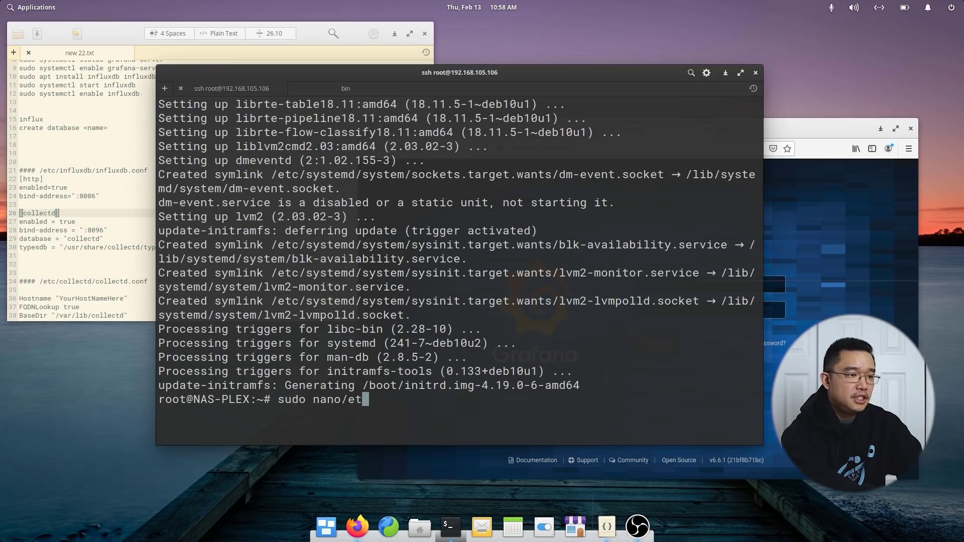
{"action": "type", "text": "c/influ"}
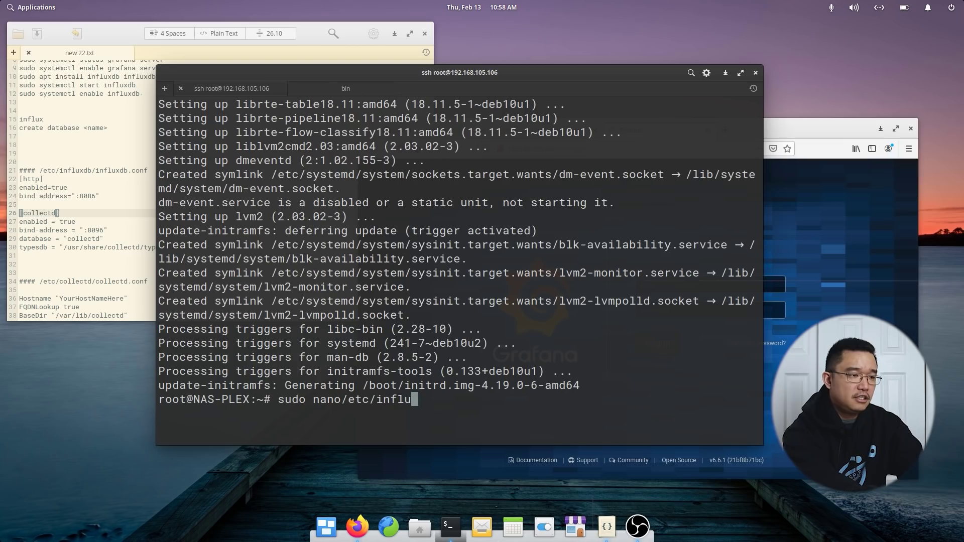
{"action": "key", "text": "Left"}
{"action": "key", "text": "Left"}
{"action": "key", "text": "Left"}
{"action": "key", "text": "Left"}
{"action": "key", "text": "Left"}
{"action": "key", "text": "Left"}
{"action": "key", "text": "Left"}
{"action": "key", "text": "Left"}
{"action": "key", "text": "Left"}
{"action": "key", "text": "Right"}
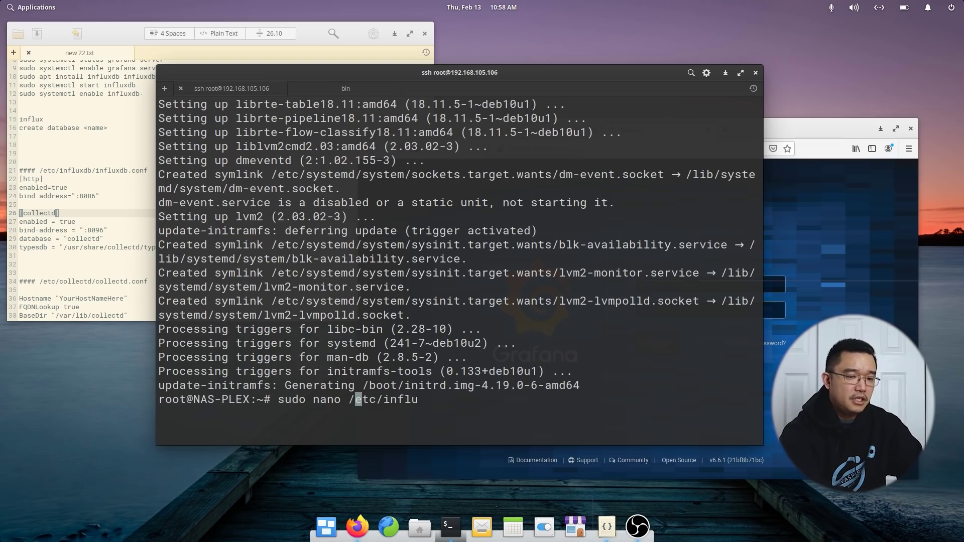
{"action": "key", "text": "End"}
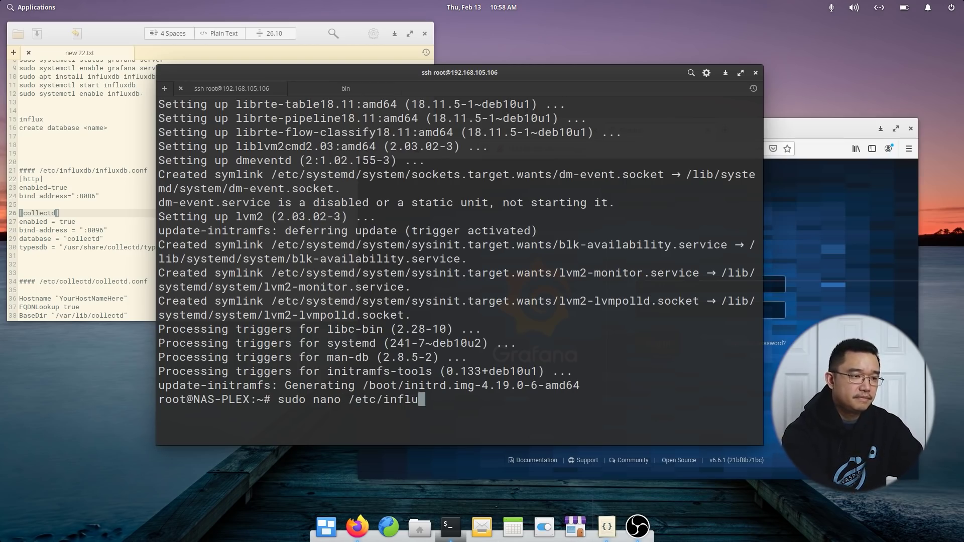
{"action": "key", "text": "Tab"}
{"action": "key", "text": "Tab"}
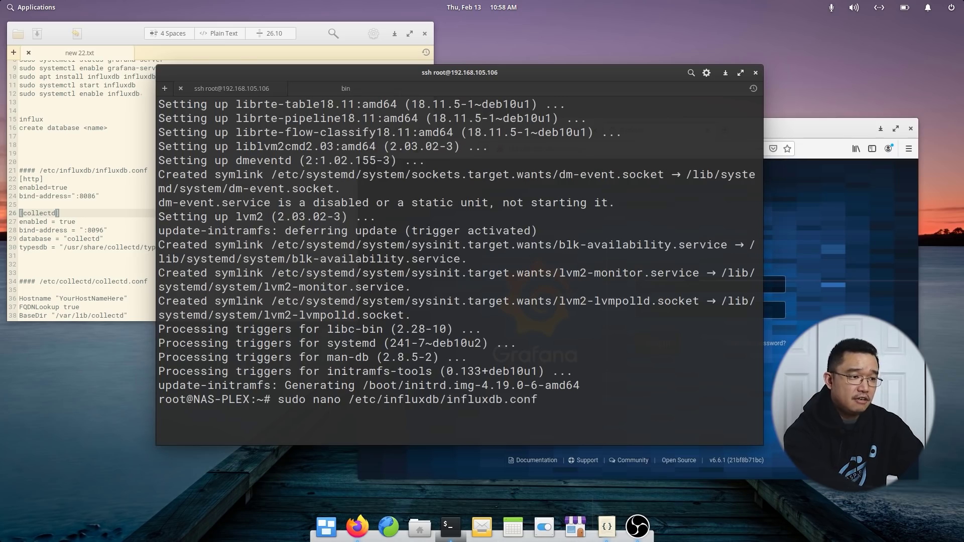
{"action": "key", "text": "Return"}
Page down to the [http] section and uncomment the bind-address = ":8086" line.
{"action": "key", "text": "Down"}
{"action": "key", "text": "Down"}
{"action": "key", "text": "Down"}
{"action": "key", "text": "Down"}
{"action": "key", "text": "Down"}
{"action": "key", "text": "Down"}
{"action": "key", "text": "Down"}
{"action": "key", "text": "Down"}
{"action": "key", "text": "Down"}
{"action": "key", "text": "Down"}
{"action": "key", "text": "Down"}
{"action": "key", "text": "Down"}
{"action": "key", "text": "Down"}
{"action": "key", "text": "Down"}
{"action": "key", "text": "Down"}
{"action": "key", "text": "Down"}
{"action": "key", "text": "Down"}
{"action": "key", "text": "Down"}
{"action": "key", "text": "Down"}
{"action": "key", "text": "Down"}
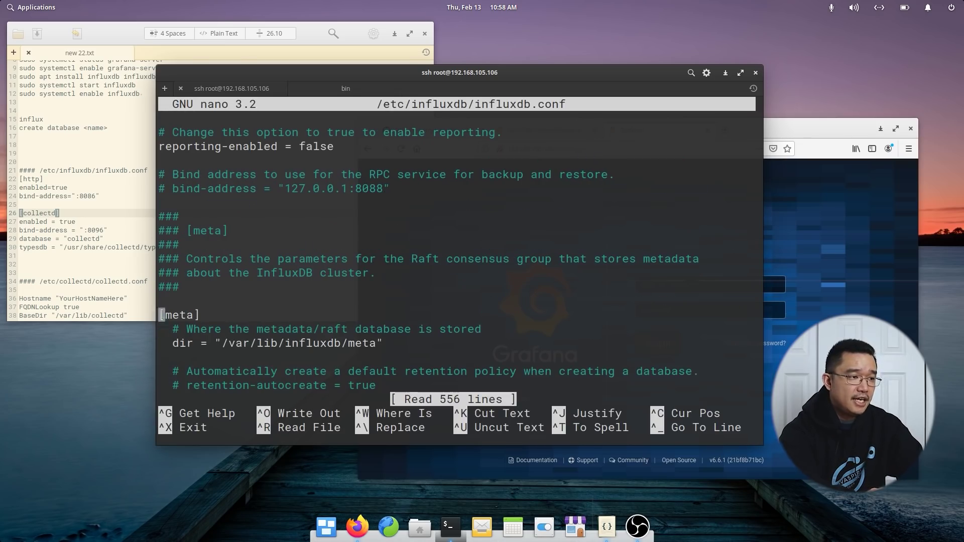
{"action": "key", "text": "Down"}
{"action": "key", "text": "Down"}
{"action": "key", "text": "Down"}
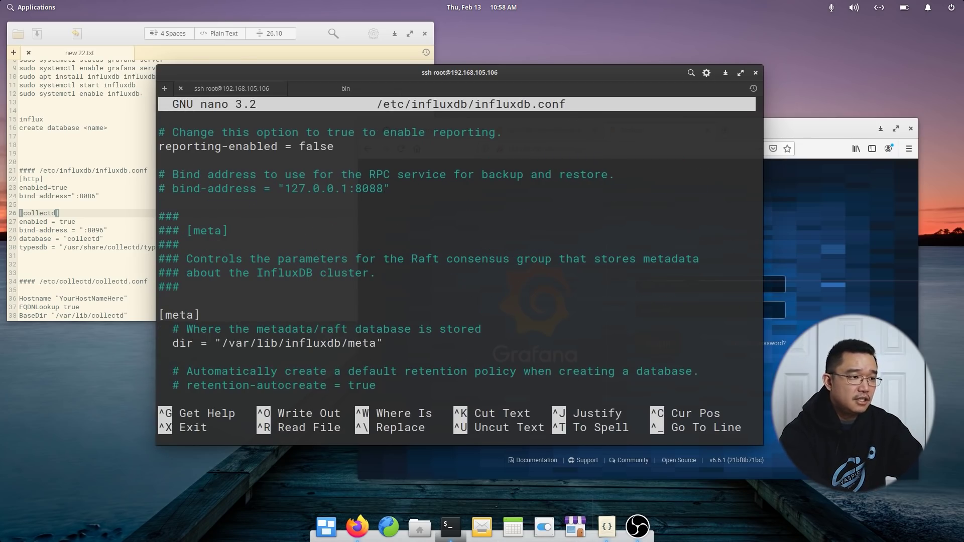
{"action": "key", "text": "Page_Down"}
{"action": "key", "text": "Page_Down"}
{"action": "key", "text": "Page_Down"}
{"action": "key", "text": "Page_Down"}
{"action": "key", "text": "Page_Down"}
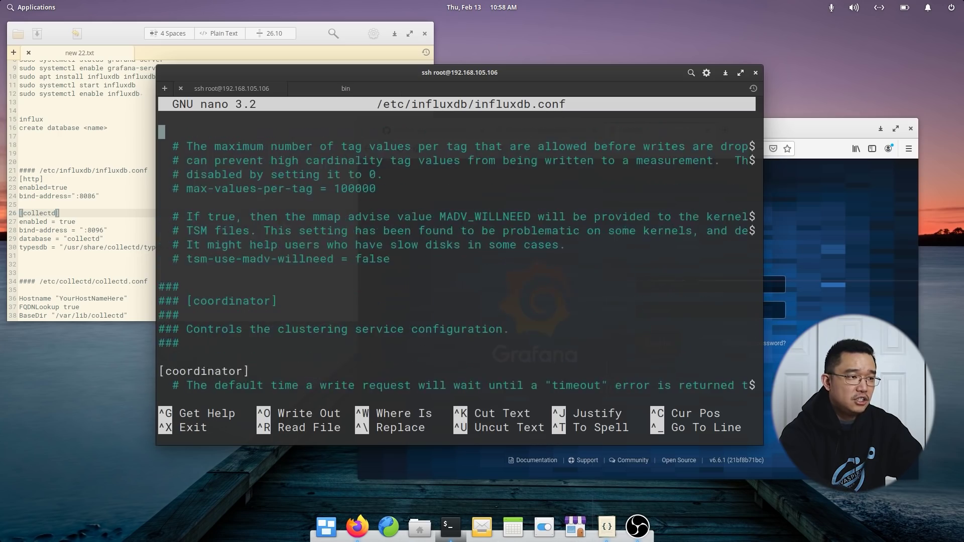
{"action": "key", "text": "Page_Down"}
{"action": "key", "text": "Page_Down"}
{"action": "key", "text": "Page_Down"}
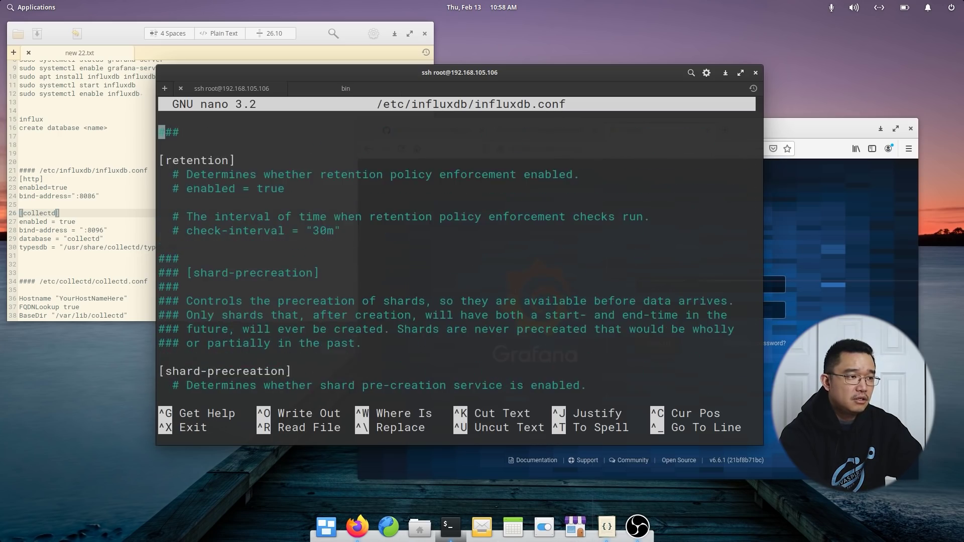
{"action": "key", "text": "Page_Down"}
{"action": "key", "text": "Page_Down"}
{"action": "key", "text": "Page_Down"}
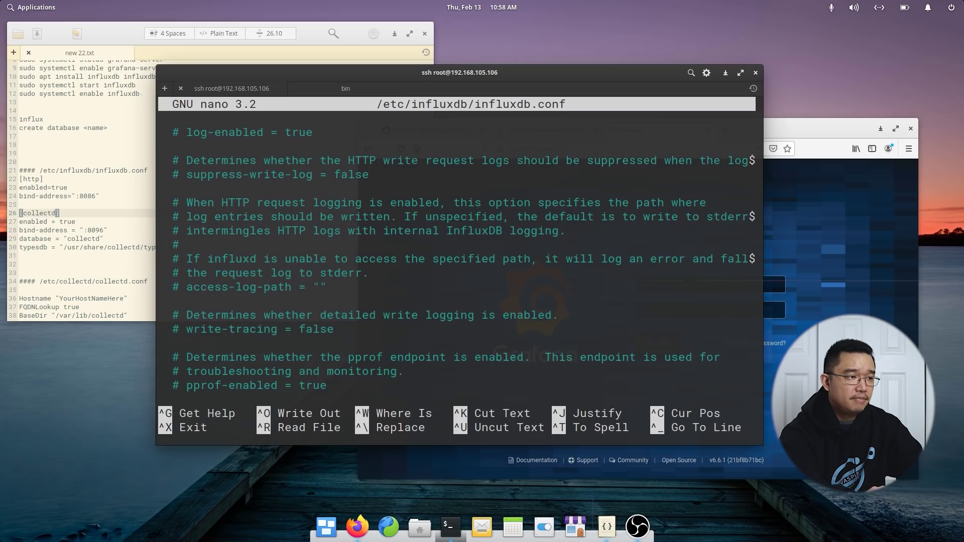
{"action": "key", "text": "Up"}
{"action": "key", "text": "Up"}
{"action": "key", "text": "Up"}
{"action": "key", "text": "Up"}
{"action": "key", "text": "Up"}
{"action": "key", "text": "Up"}
{"action": "key", "text": "Up"}
{"action": "key", "text": "Up"}
{"action": "key", "text": "Up"}
{"action": "key", "text": "Up"}
{"action": "key", "text": "Up"}
{"action": "key", "text": "Up"}
{"action": "key", "text": "Up"}
{"action": "key", "text": "Up"}
{"action": "key", "text": "Up"}
{"action": "key", "text": "Up"}
{"action": "key", "text": "Up"}
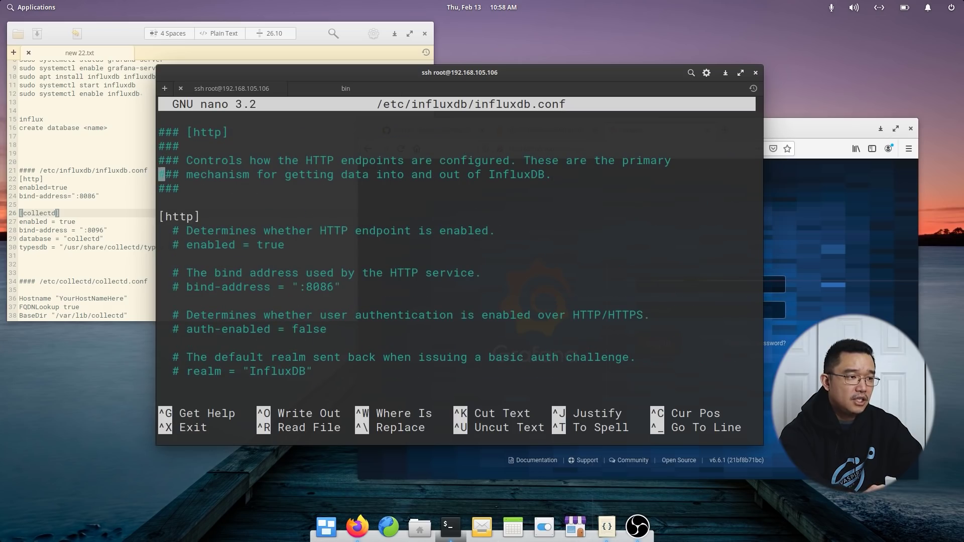
{"action": "key", "text": "Down"}
{"action": "key", "text": "Down"}
{"action": "key", "text": "Down"}
{"action": "key", "text": "Down"}
{"action": "key", "text": "Down"}
{"action": "key", "text": "Down"}
{"action": "key", "text": "Down"}
{"action": "key", "text": "Down"}
{"action": "key", "text": "Right"}
{"action": "key", "text": "Right"}
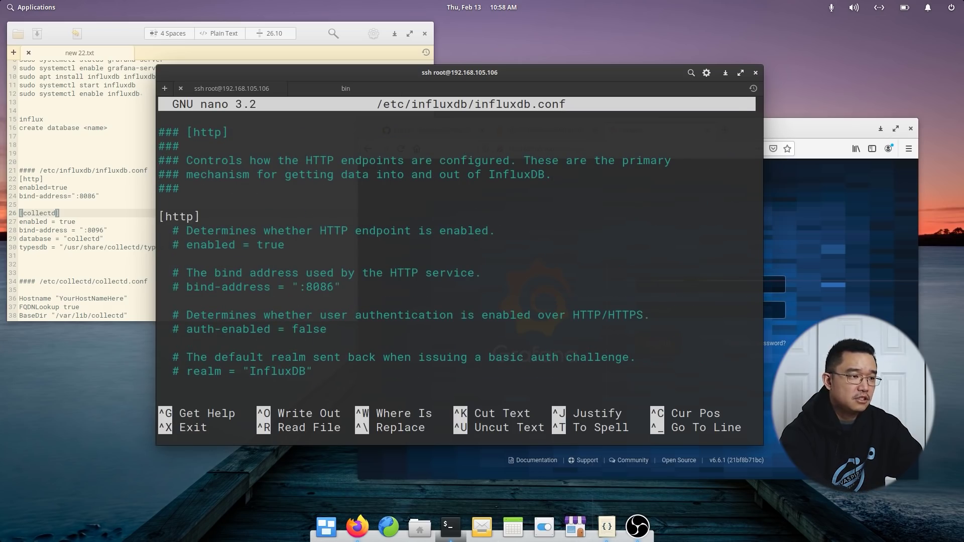
{"action": "key", "text": "Delete"}
{"action": "key", "text": "Delete"}
{"action": "key", "text": "Up"}
{"action": "key", "text": "Down"}
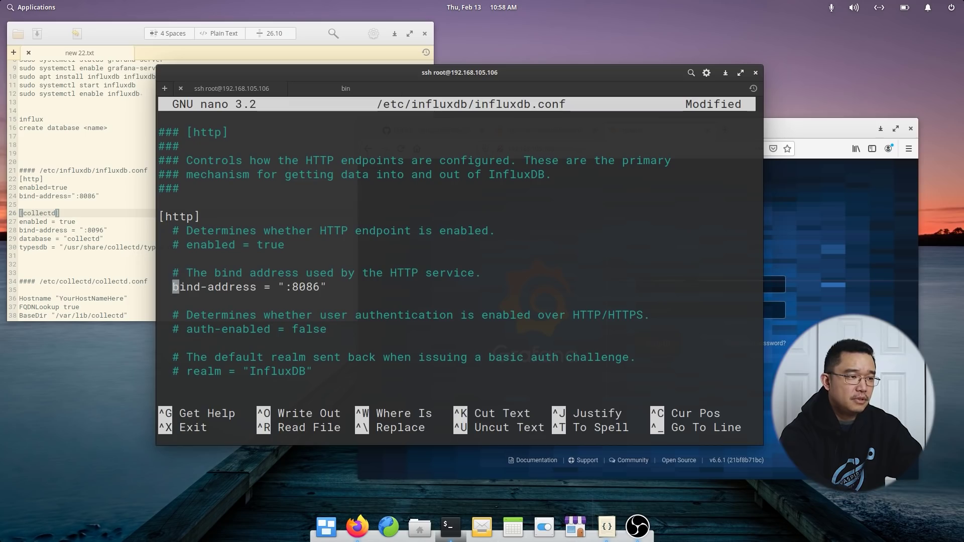
{"action": "key", "text": "Right"}
{"action": "key", "text": "Right"}
{"action": "key", "text": "Right"}
{"action": "key", "text": "Right"}
{"action": "key", "text": "Right"}
{"action": "key", "text": "Right"}
{"action": "key", "text": "Right"}
{"action": "key", "text": "Right"}
{"action": "key", "text": "Right"}
{"action": "key", "text": "Right"}
{"action": "key", "text": "Right"}
{"action": "key", "text": "Right"}
{"action": "key", "text": "Right"}
{"action": "key", "text": "Right"}
{"action": "key", "text": "Right"}
{"action": "key", "text": "Right"}
{"action": "key", "text": "Right"}
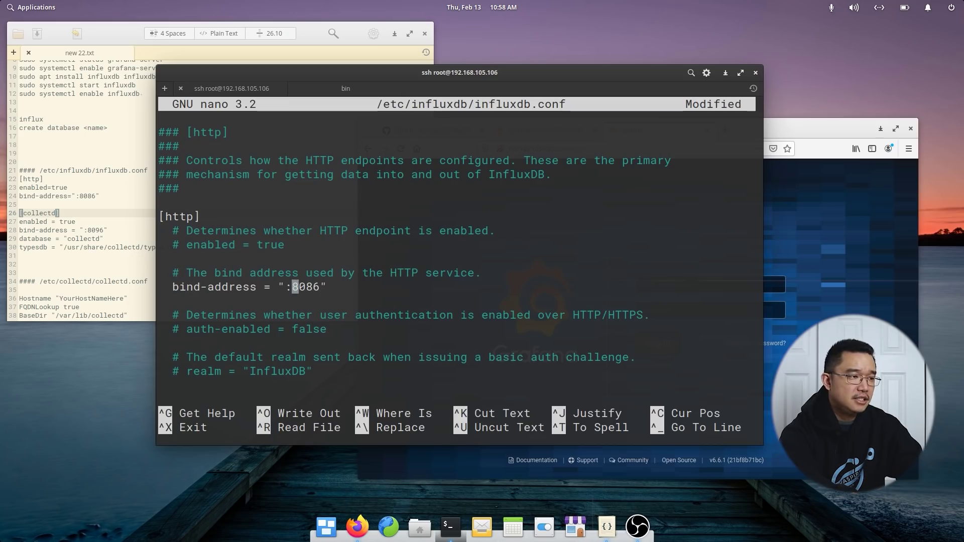
Uncomment enabled = true under [http], then page on toward the [[graphite]] section.
{"action": "key", "text": "Up"}
{"action": "key", "text": "Up"}
{"action": "key", "text": "Up"}
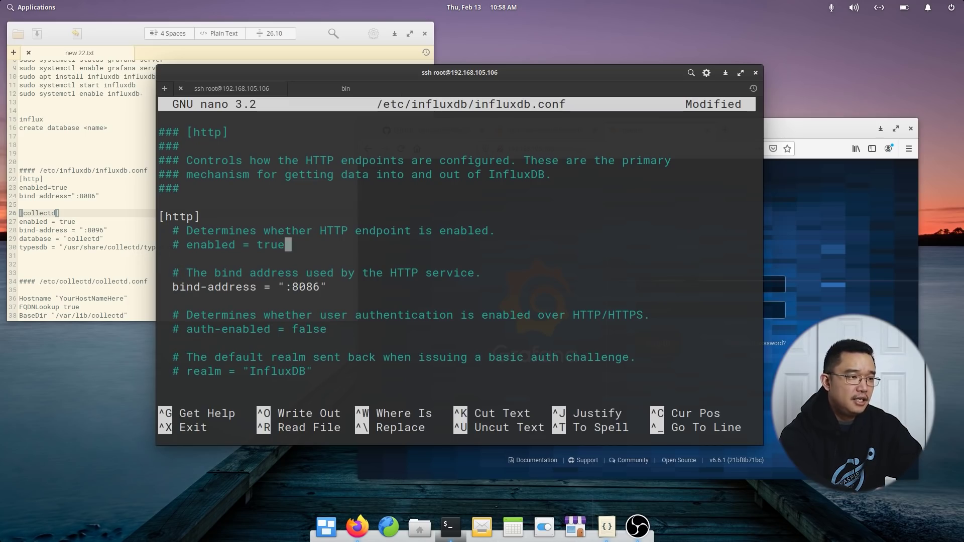
{"action": "key", "text": "Left"}
{"action": "key", "text": "Left"}
{"action": "key", "text": "Left"}
{"action": "key", "text": "Left"}
{"action": "key", "text": "Left"}
{"action": "key", "text": "Left"}
{"action": "key", "text": "Left"}
{"action": "key", "text": "Left"}
{"action": "key", "text": "Left"}
{"action": "key", "text": "Left"}
{"action": "key", "text": "Left"}
{"action": "key", "text": "Left"}
{"action": "key", "text": "Left"}
{"action": "key", "text": "Left"}
{"action": "key", "text": "BackSpace"}
{"action": "key", "text": "BackSpace"}
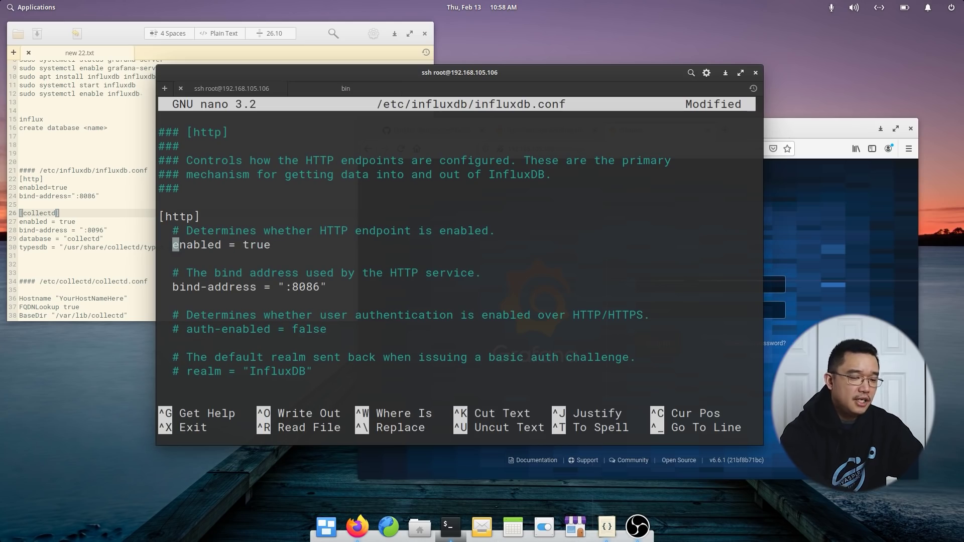
{"action": "key", "text": "Page_Down"}
{"action": "key", "text": "Page_Down"}
{"action": "key", "text": "Page_Down"}
{"action": "key", "text": "Page_Down"}
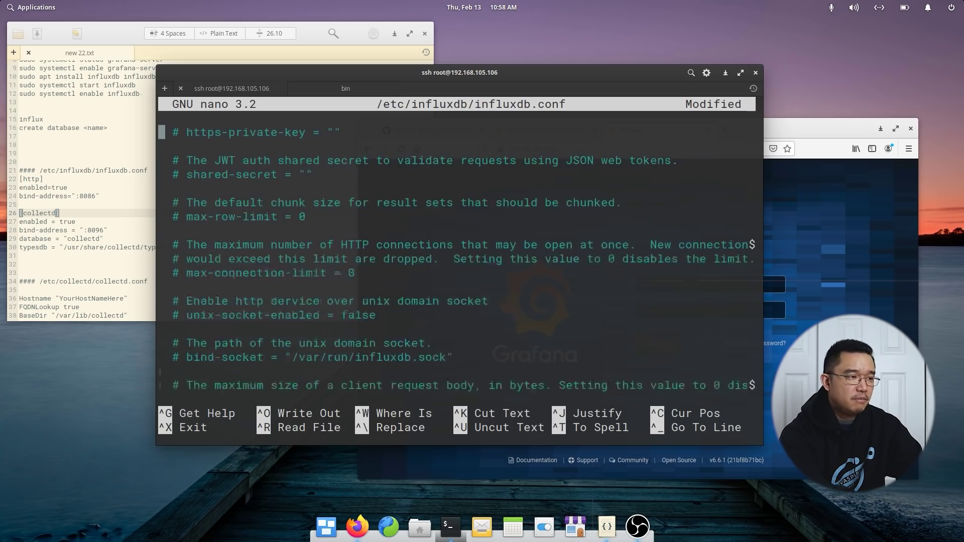
{"action": "key", "text": "Page_Down"}
{"action": "key", "text": "Page_Down"}
{"action": "key", "text": "Page_Down"}
{"action": "key", "text": "Page_Down"}
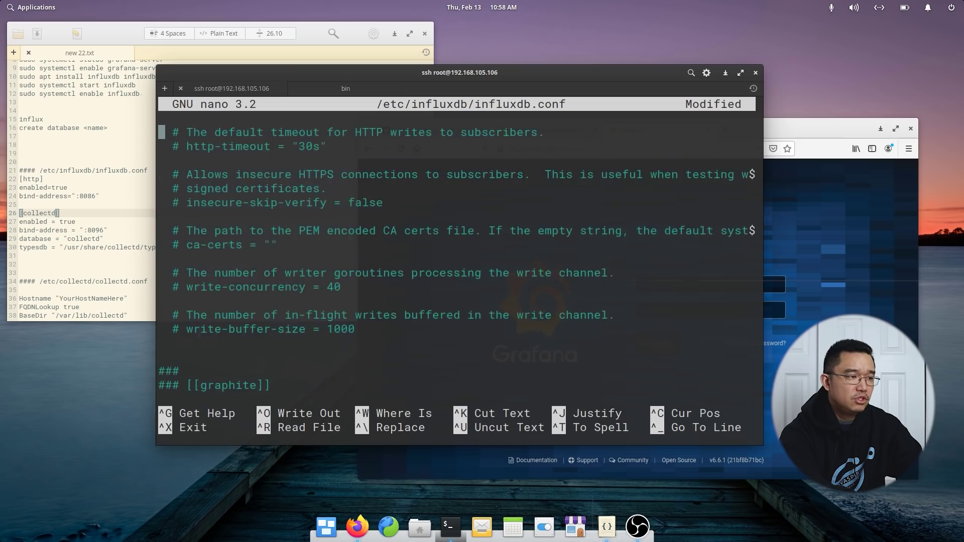
Under [[collectd]], set enabled = true and uncomment bind-address with port 8096.
{"action": "key", "text": "Page_Down"}
{"action": "key", "text": "Page_Down"}
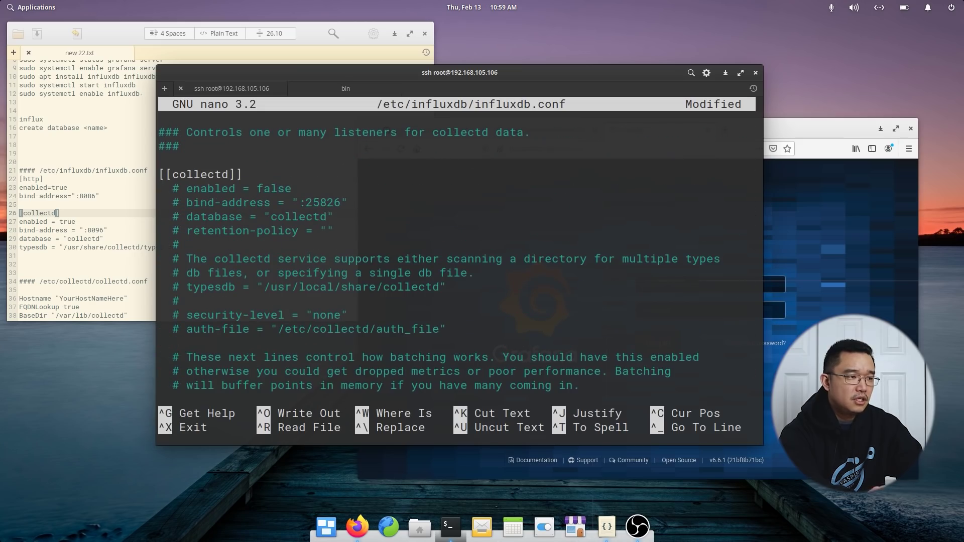
{"action": "key", "text": "Down"}
{"action": "key", "text": "Down"}
{"action": "key", "text": "Down"}
{"action": "key", "text": "Right"}
{"action": "key", "text": "Right"}
{"action": "key", "text": "Delete"}
{"action": "key", "text": "Delete"}
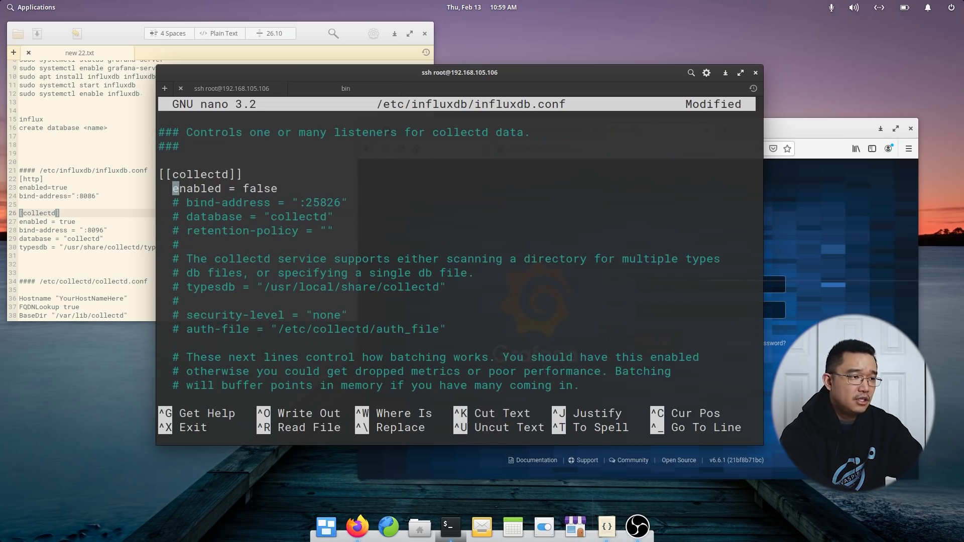
{"action": "key", "text": "Right"}
{"action": "key", "text": "Right"}
{"action": "key", "text": "Right"}
{"action": "key", "text": "Right"}
{"action": "key", "text": "Right"}
{"action": "key", "text": "Right"}
{"action": "key", "text": "Right"}
{"action": "key", "text": "Right"}
{"action": "key", "text": "Right"}
{"action": "key", "text": "Right"}
{"action": "key", "text": "Right"}
{"action": "key", "text": "Right"}
{"action": "key", "text": "Right"}
{"action": "key", "text": "Right"}
{"action": "key", "text": "Right"}
{"action": "key", "text": "BackSpace"}
{"action": "key", "text": "BackSpace"}
{"action": "key", "text": "BackSpace"}
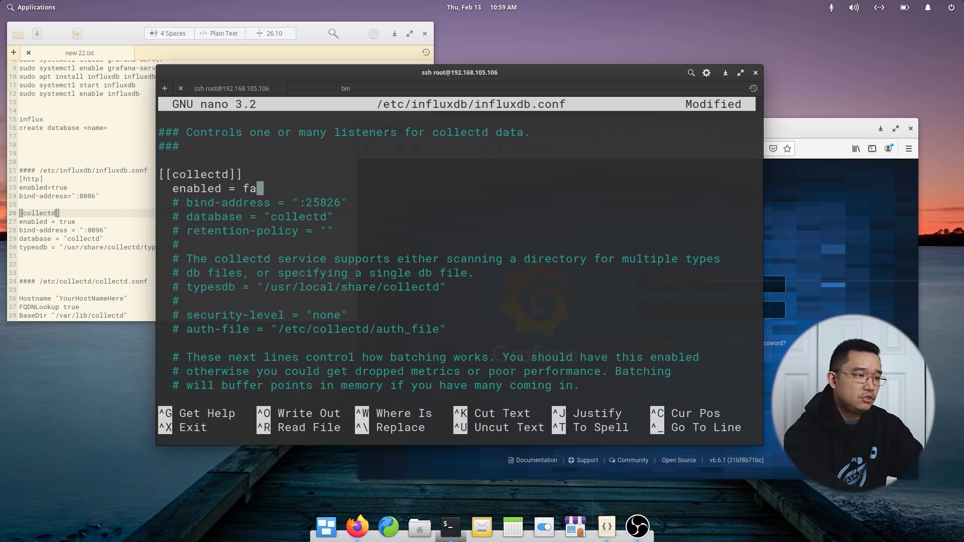
{"action": "key", "text": "BackSpace"}
{"action": "key", "text": "BackSpace"}
{"action": "type", "text": "true"}
{"action": "key", "text": "Down"}
{"action": "key", "text": "Left"}
{"action": "key", "text": "Left"}
{"action": "key", "text": "Left"}
{"action": "key", "text": "Left"}
{"action": "key", "text": "Left"}
{"action": "key", "text": "Left"}
{"action": "key", "text": "Left"}
{"action": "key", "text": "Left"}
{"action": "key", "text": "Left"}
{"action": "key", "text": "Left"}
{"action": "key", "text": "Left"}
{"action": "key", "text": "Left"}
{"action": "key", "text": "Left"}
{"action": "key", "text": "Delete"}
{"action": "key", "text": "Delete"}
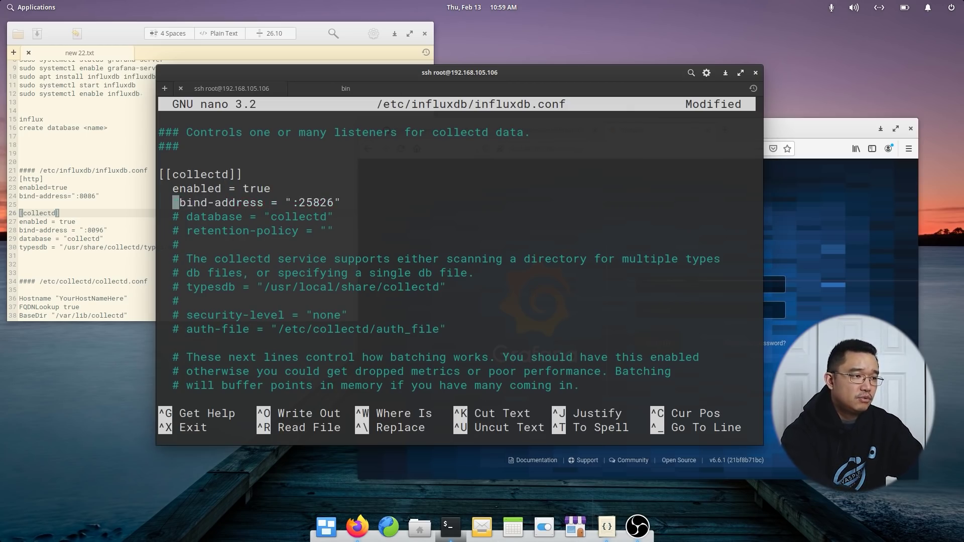
{"action": "key", "text": "Delete"}
{"action": "key", "text": "Right"}
{"action": "key", "text": "Right"}
{"action": "key", "text": "Right"}
{"action": "key", "text": "Right"}
{"action": "key", "text": "Right"}
{"action": "key", "text": "Right"}
{"action": "key", "text": "Right"}
{"action": "key", "text": "Right"}
{"action": "key", "text": "Right"}
{"action": "key", "text": "Right"}
{"action": "key", "text": "Right"}
{"action": "key", "text": "Right"}
{"action": "key", "text": "Right"}
{"action": "key", "text": "Right"}
{"action": "key", "text": "Right"}
{"action": "key", "text": "Right"}
{"action": "key", "text": "Right"}
{"action": "key", "text": "Right"}
{"action": "key", "text": "Right"}
{"action": "key", "text": "Right"}
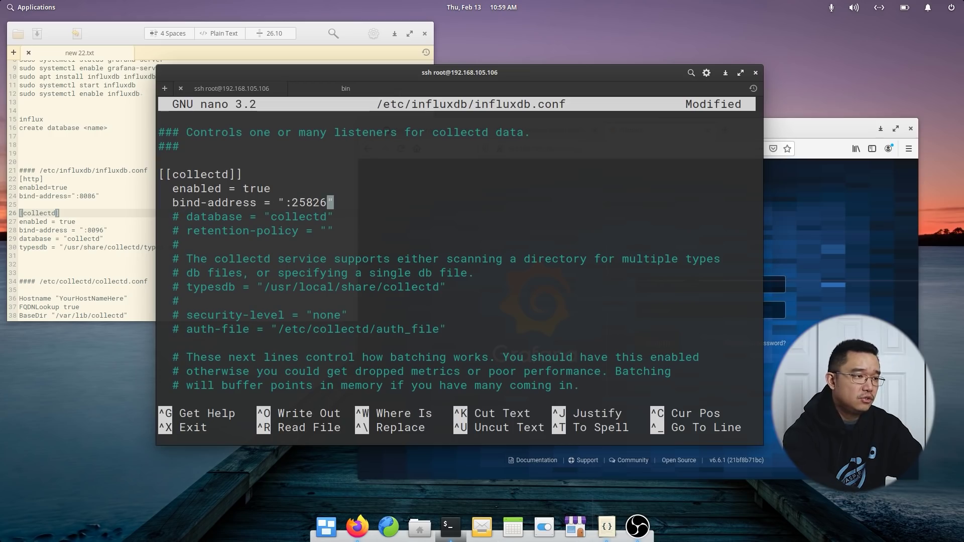
{"action": "key", "text": "BackSpace"}
{"action": "key", "text": "BackSpace"}
{"action": "key", "text": "BackSpace"}
{"action": "key", "text": "BackSpace"}
{"action": "key", "text": "BackSpace"}
{"action": "type", "text": "80"}
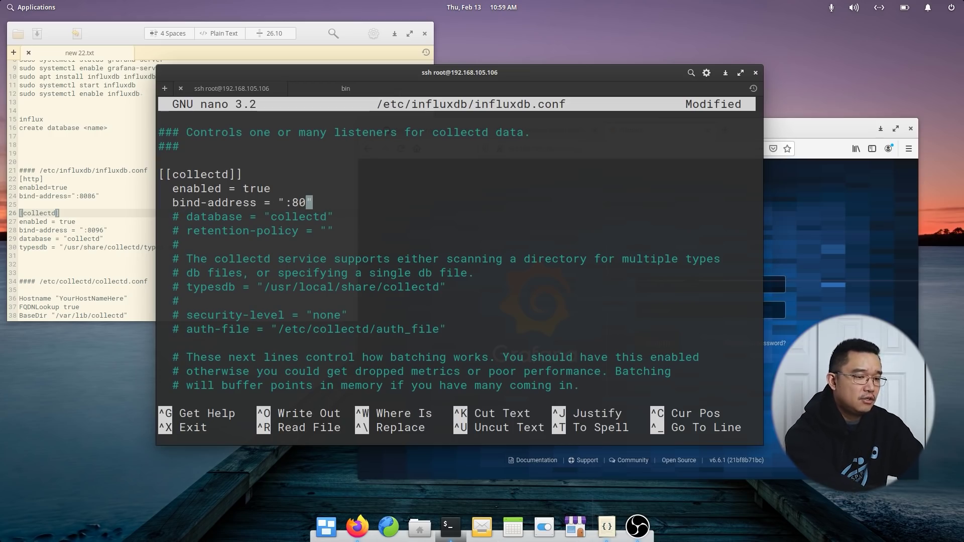
{"action": "type", "text": "96"}
Uncomment database "collectd" and set typesdb to /usr/share/collectd/types.db.
{"action": "key", "text": "Down"}
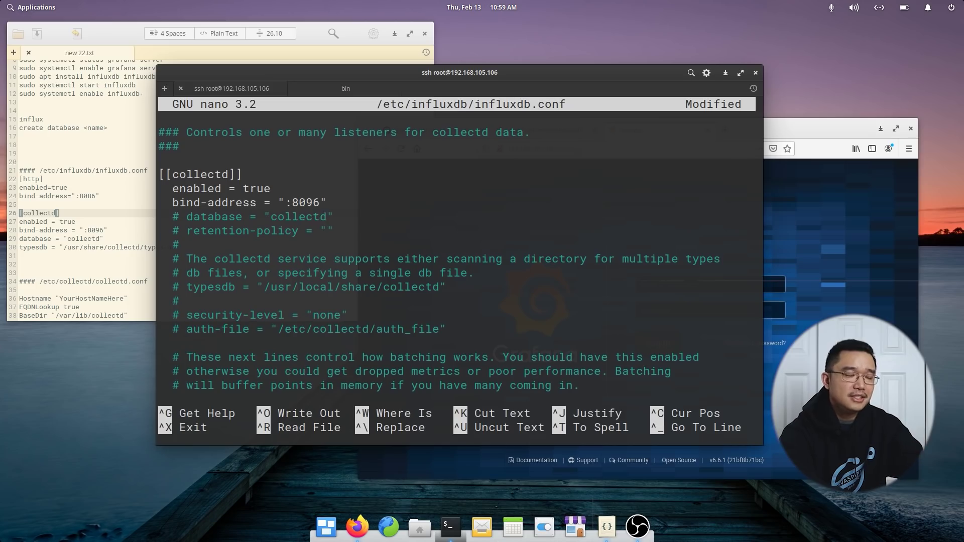
{"action": "key", "text": "Left"}
{"action": "key", "text": "Left"}
{"action": "key", "text": "Left"}
{"action": "key", "text": "Left"}
{"action": "key", "text": "Left"}
{"action": "key", "text": "Left"}
{"action": "key", "text": "Left"}
{"action": "key", "text": "Left"}
{"action": "key", "text": "Left"}
{"action": "key", "text": "Left"}
{"action": "key", "text": "Left"}
{"action": "key", "text": "Left"}
{"action": "key", "text": "Left"}
{"action": "key", "text": "Left"}
{"action": "key", "text": "Left"}
{"action": "key", "text": "Left"}
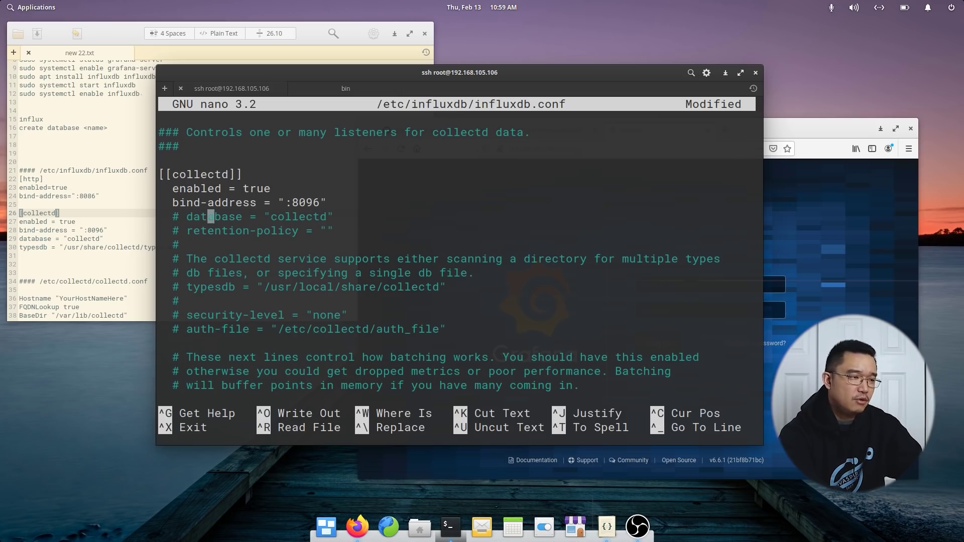
{"action": "key", "text": "Left"}
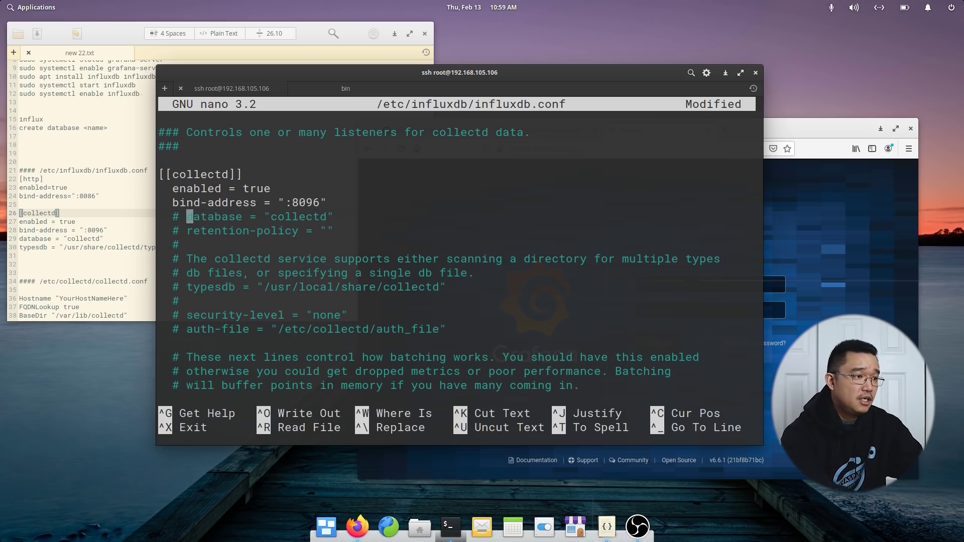
{"action": "key", "text": "BackSpace"}
{"action": "key", "text": "BackSpace"}
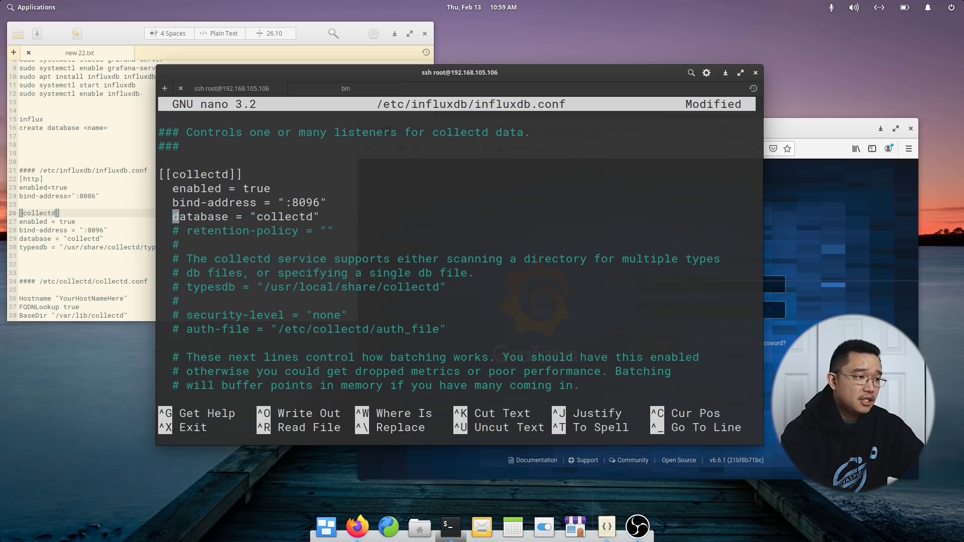
{"action": "key", "text": "Down"}
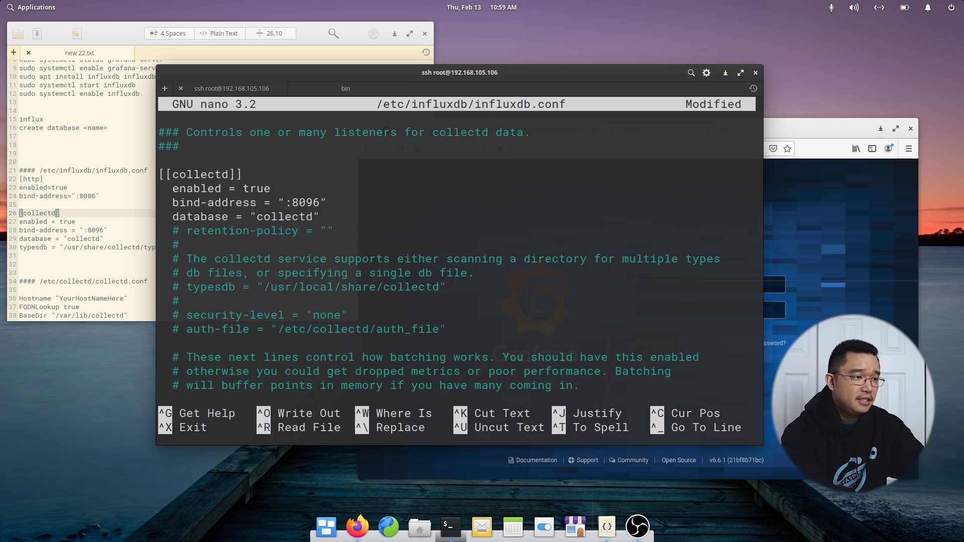
{"action": "key", "text": "Delete"}
{"action": "key", "text": "Delete"}
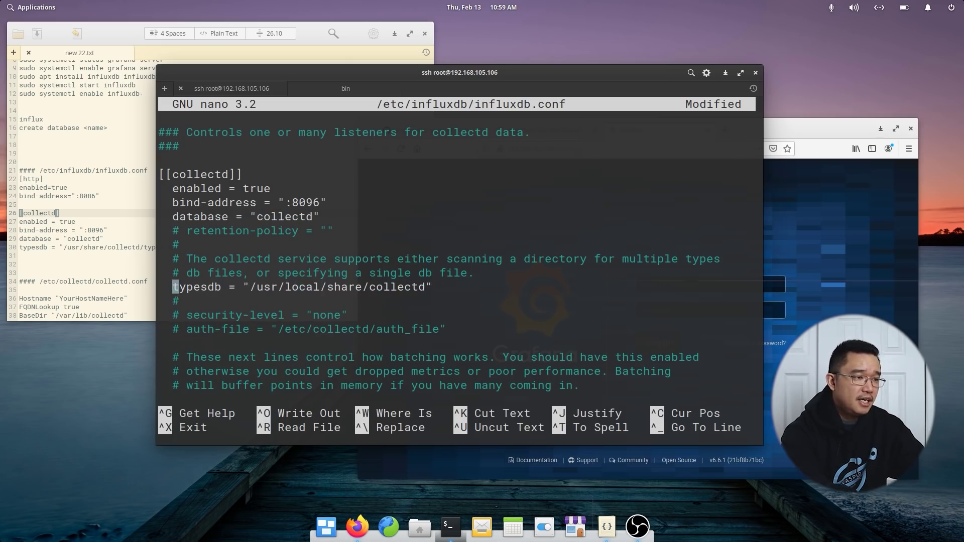
{"action": "key", "text": "Right"}
{"action": "key", "text": "Right"}
{"action": "key", "text": "Right"}
{"action": "key", "text": "Right"}
{"action": "key", "text": "Right"}
{"action": "key", "text": "Right"}
{"action": "key", "text": "Right"}
{"action": "key", "text": "Right"}
{"action": "key", "text": "Right"}
{"action": "key", "text": "Right"}
{"action": "key", "text": "Right"}
{"action": "key", "text": "Right"}
{"action": "key", "text": "Right"}
{"action": "key", "text": "Right"}
{"action": "key", "text": "Right"}
{"action": "key", "text": "Right"}
{"action": "key", "text": "Right"}
{"action": "key", "text": "Right"}
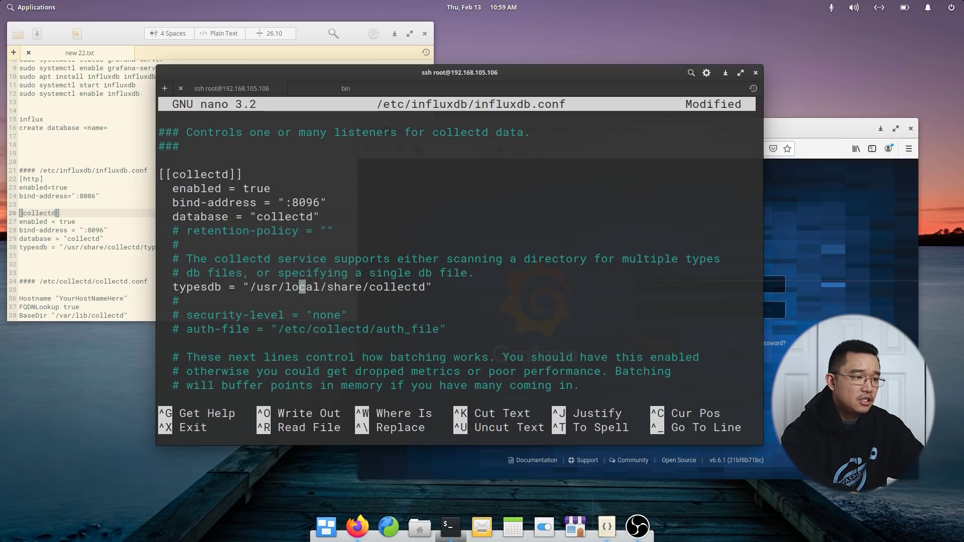
{"action": "key", "text": "Left"}
{"action": "key", "text": "Left"}
{"action": "key", "text": "Delete"}
{"action": "key", "text": "Delete"}
{"action": "key", "text": "Delete"}
{"action": "key", "text": "Delete"}
{"action": "key", "text": "Delete"}
{"action": "key", "text": "Delete"}
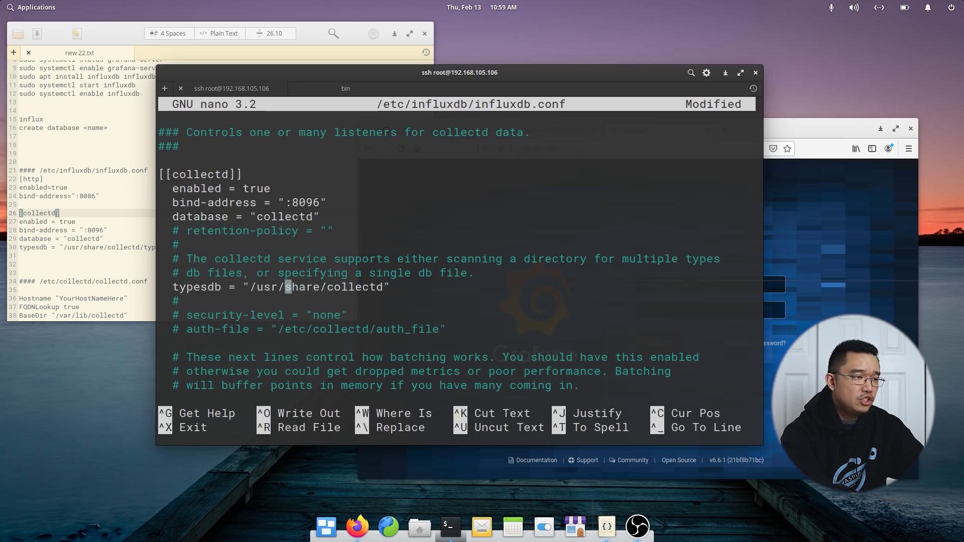
{"action": "key", "text": "Right"}
{"action": "key", "text": "Right"}
{"action": "key", "text": "Right"}
{"action": "key", "text": "Right"}
{"action": "key", "text": "Right"}
{"action": "key", "text": "Right"}
{"action": "key", "text": "Right"}
{"action": "key", "text": "Right"}
{"action": "key", "text": "Right"}
{"action": "key", "text": "Right"}
{"action": "key", "text": "Right"}
{"action": "key", "text": "Right"}
{"action": "key", "text": "Right"}
{"action": "key", "text": "Right"}
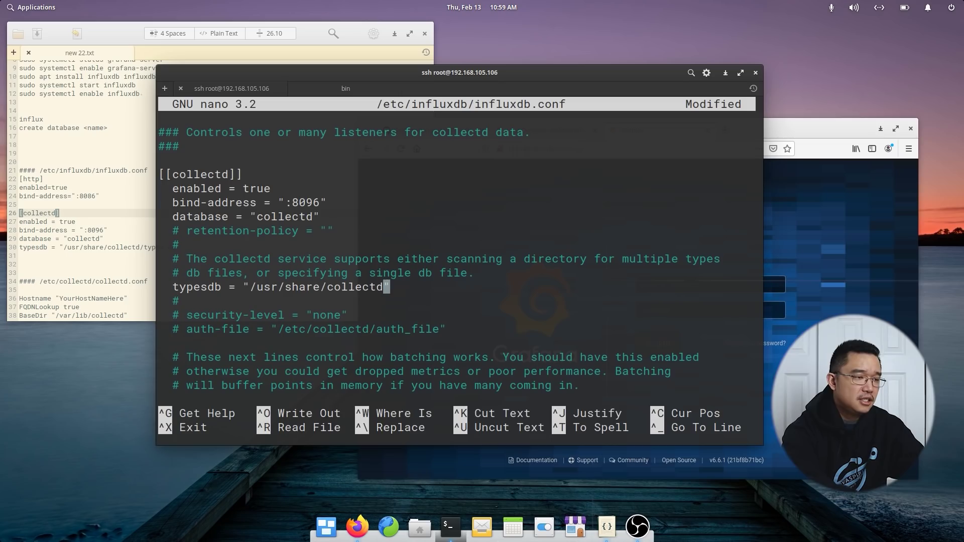
{"action": "type", "text": "/ty"}
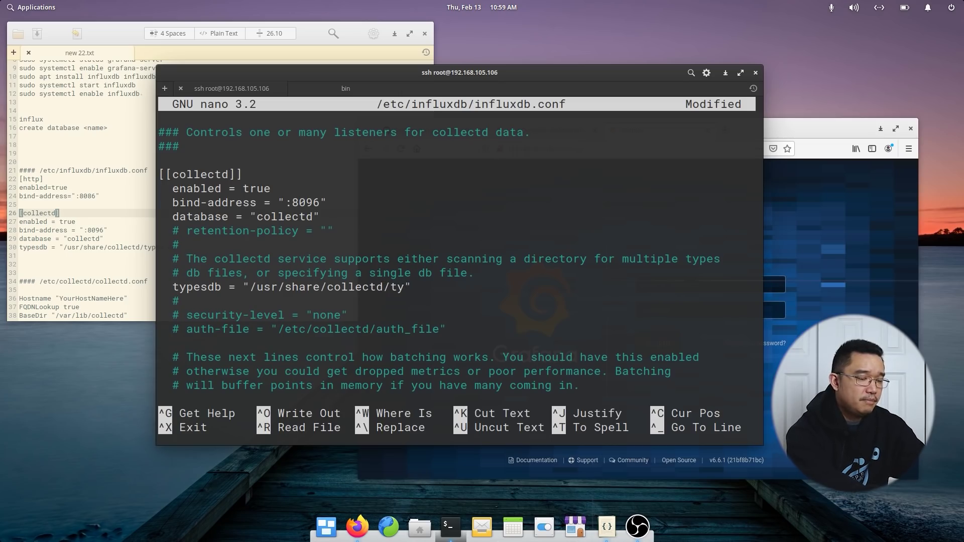
{"action": "type", "text": "b"}
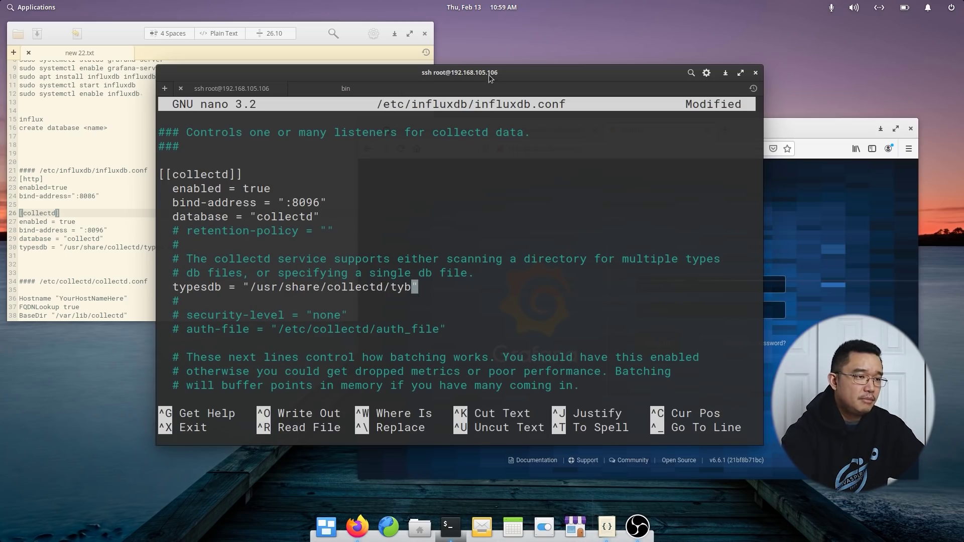
{"action": "left_click_drag", "start_coordinate": [489, 75], "coordinate": [528, 78]}
{"action": "key", "text": "BackSpace"}
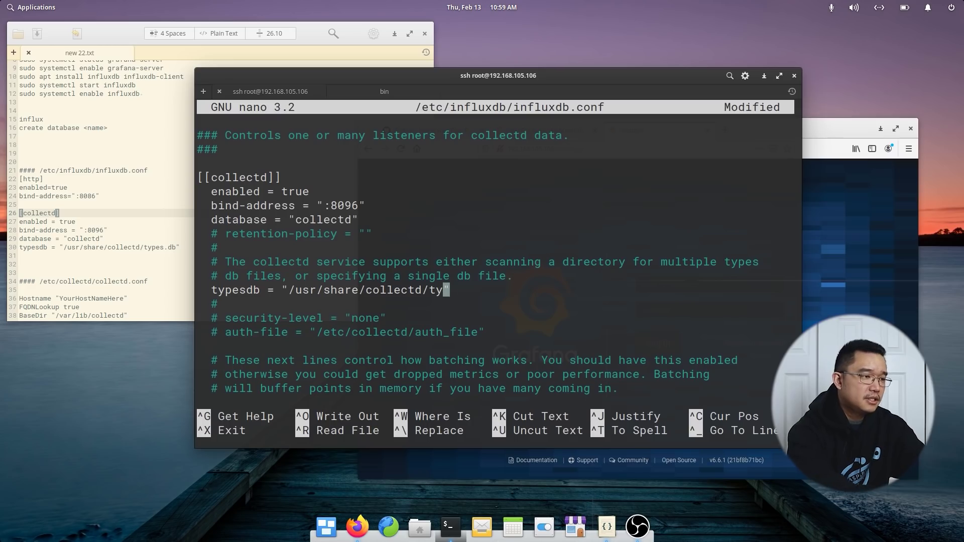
{"action": "type", "text": "pes.db"}
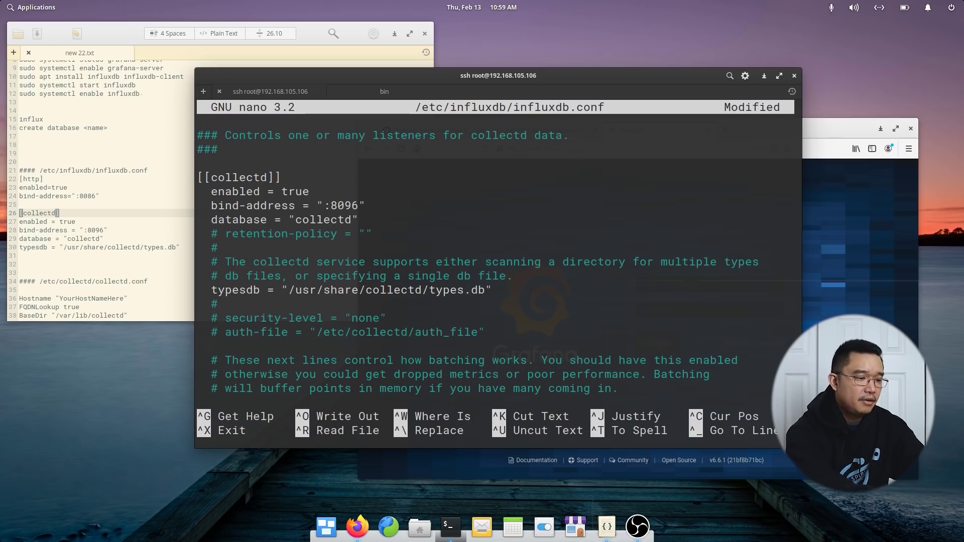
Save influxdb.conf and exit nano.
{"action": "key", "text": "ctrl+x"}
{"action": "key", "text": "y"}
{"action": "key", "text": "Return"}
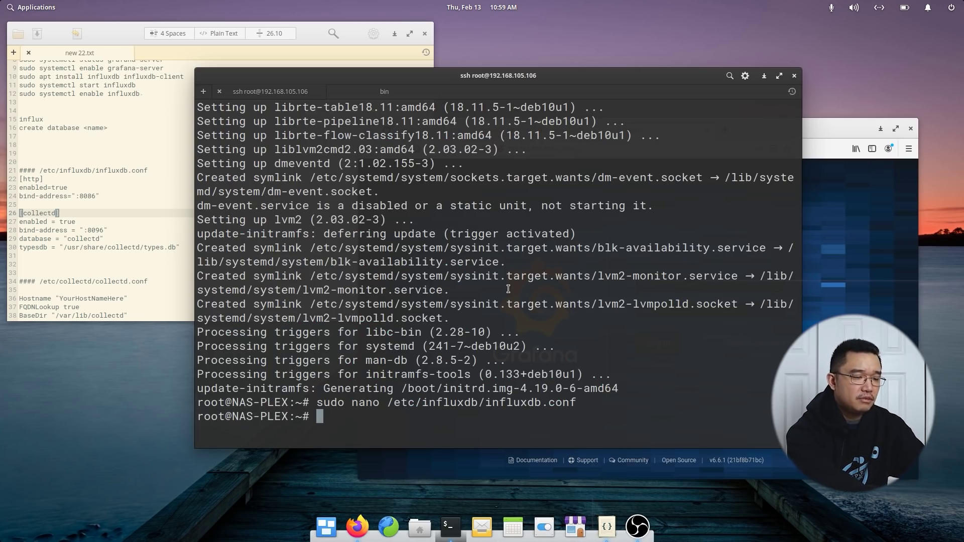
Run sudo nano /etc/collectd/collectd.conf to edit the collectd config.
{"action": "type", "text": "sudo"}
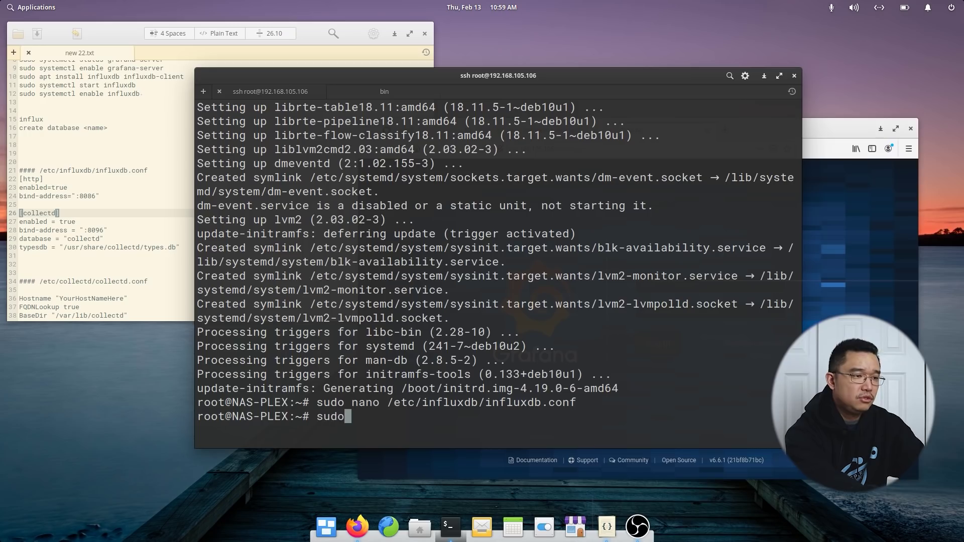
{"action": "type", "text": " nano /etc/collectd/"}
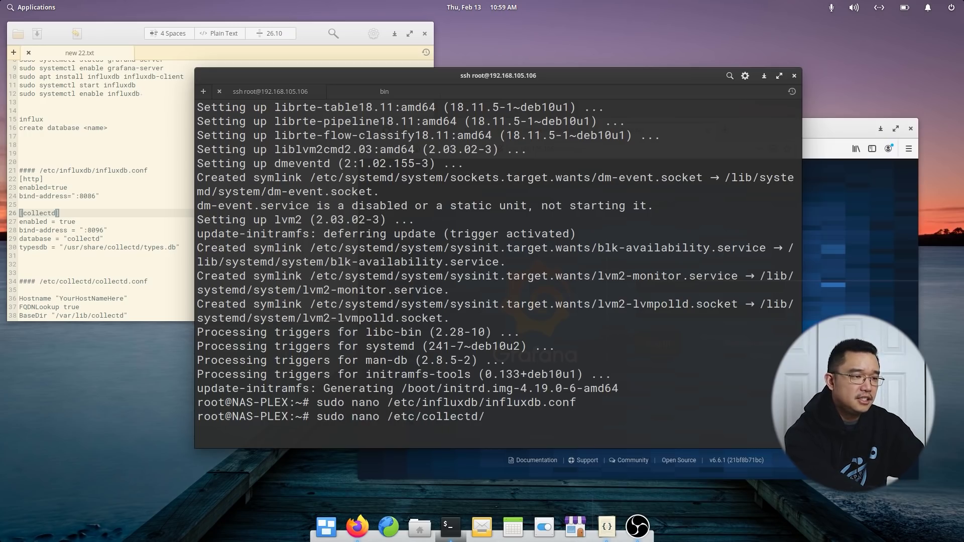
{"action": "type", "text": "collectd.conf"}
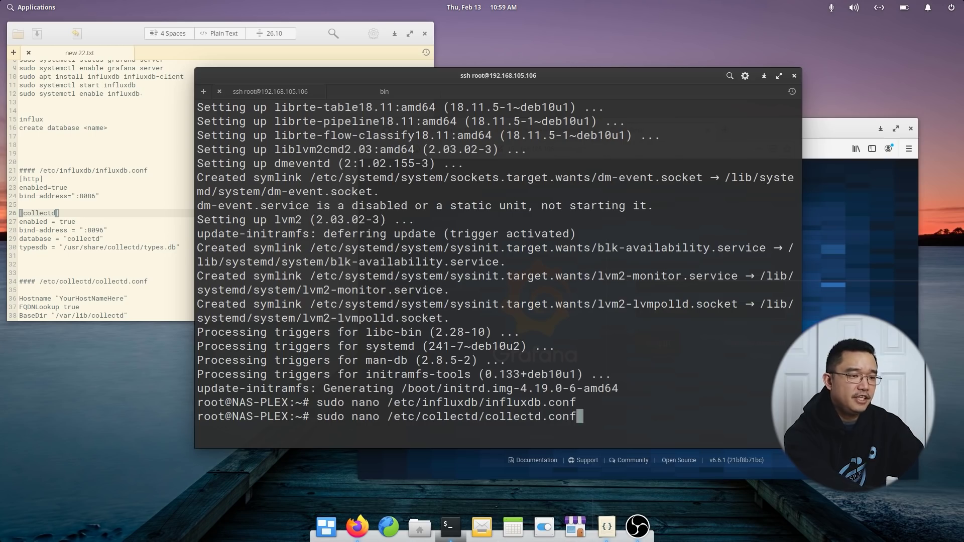
{"action": "key", "text": "Return"}
Uncomment the BaseDir and PluginDir lines in collectd.conf's global settings.
{"action": "key", "text": "Page_Down"}
{"action": "key", "text": "Page_Down"}
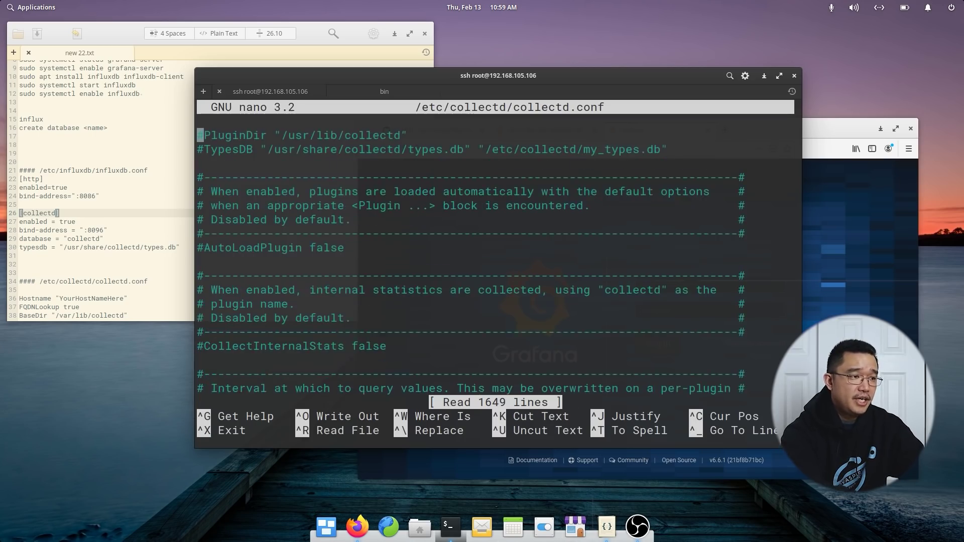
{"action": "key", "text": "Page_Up"}
{"action": "key", "text": "Page_Up"}
{"action": "key", "text": "Down"}
{"action": "key", "text": "Down"}
{"action": "key", "text": "Down"}
{"action": "key", "text": "Down"}
{"action": "key", "text": "Down"}
{"action": "key", "text": "Down"}
{"action": "key", "text": "Down"}
{"action": "key", "text": "Down"}
{"action": "key", "text": "Down"}
{"action": "key", "text": "Down"}
{"action": "key", "text": "Down"}
{"action": "key", "text": "Down"}
{"action": "key", "text": "Down"}
{"action": "key", "text": "Down"}
{"action": "key", "text": "Down"}
{"action": "key", "text": "Down"}
{"action": "key", "text": "Down"}
{"action": "key", "text": "Down"}
{"action": "key", "text": "Down"}
{"action": "key", "text": "Down"}
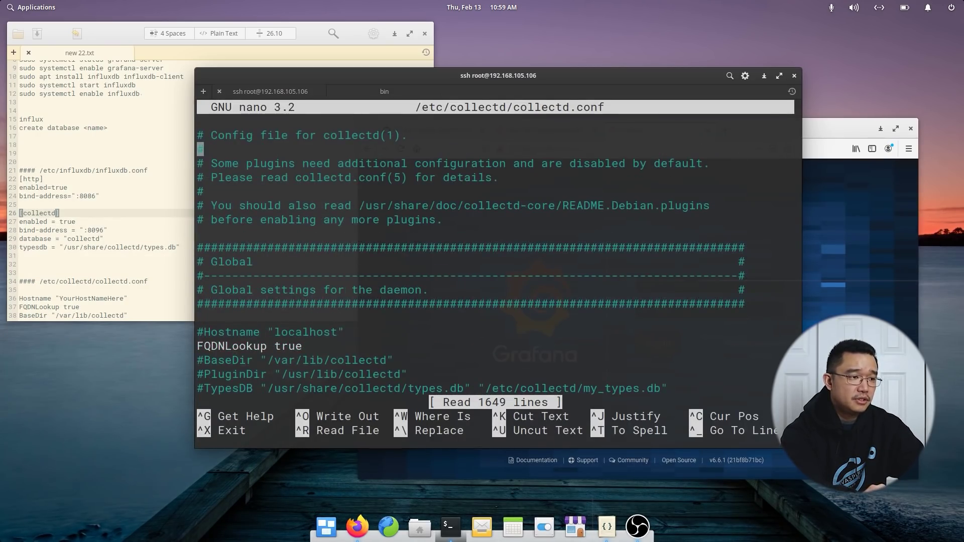
{"action": "key", "text": "Up"}
{"action": "key", "text": "Up"}
{"action": "key", "text": "Up"}
{"action": "key", "text": "Up"}
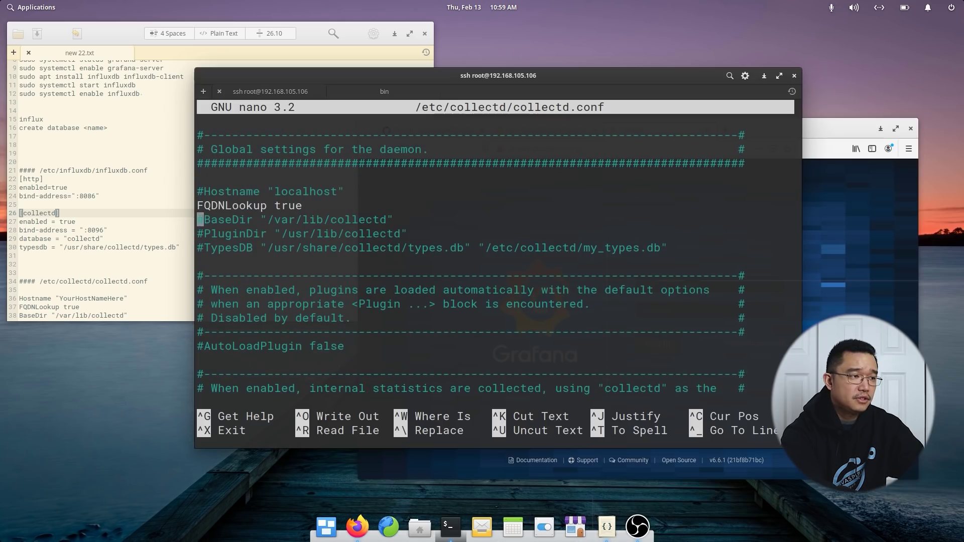
{"action": "key", "text": "Delete"}
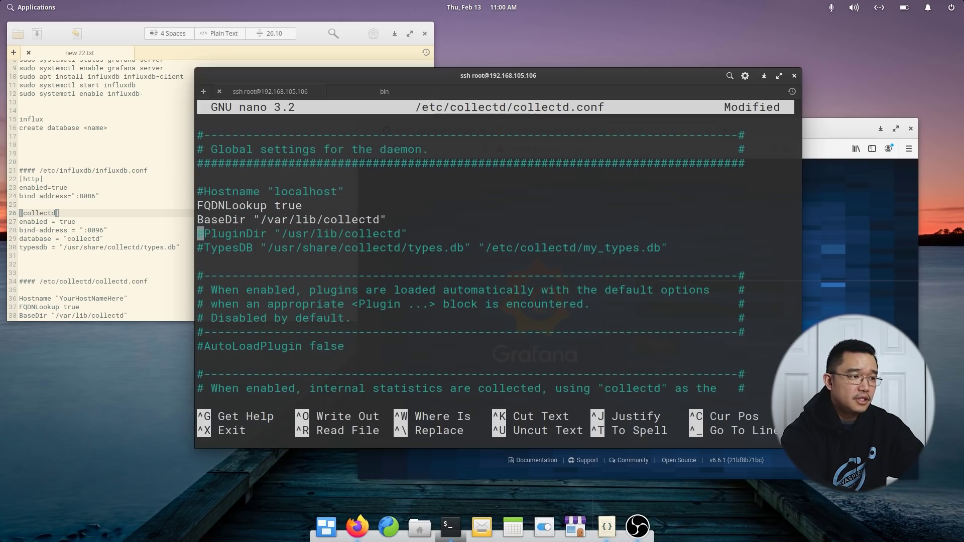
{"action": "key", "text": "Delete"}
Uncomment TypesDB "/usr/share/collectd/types.db" and comment out the my_types.db path.
{"action": "key", "text": "Down"}
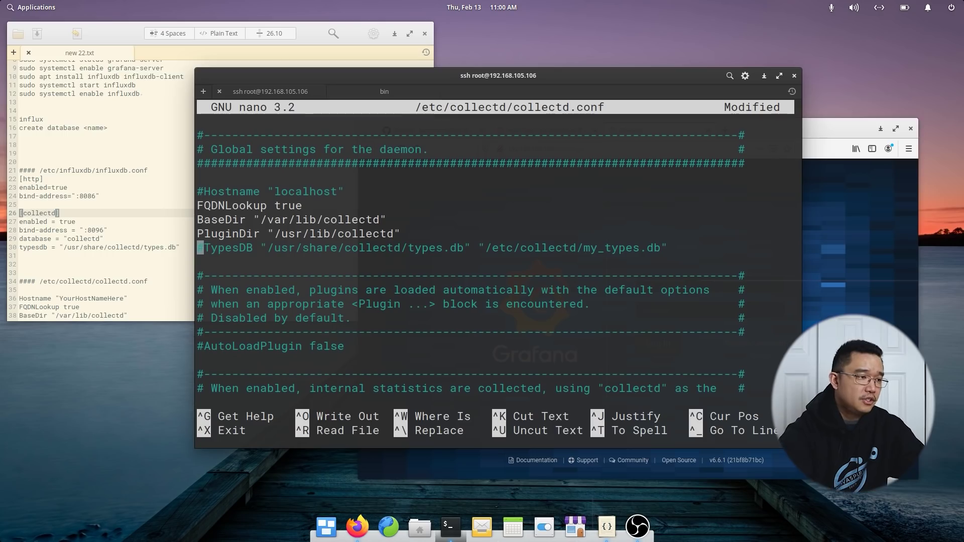
{"action": "scroll", "coordinate": [101, 191], "scroll_direction": "down", "scroll_amount": 6}
{"action": "key", "text": "Delete"}
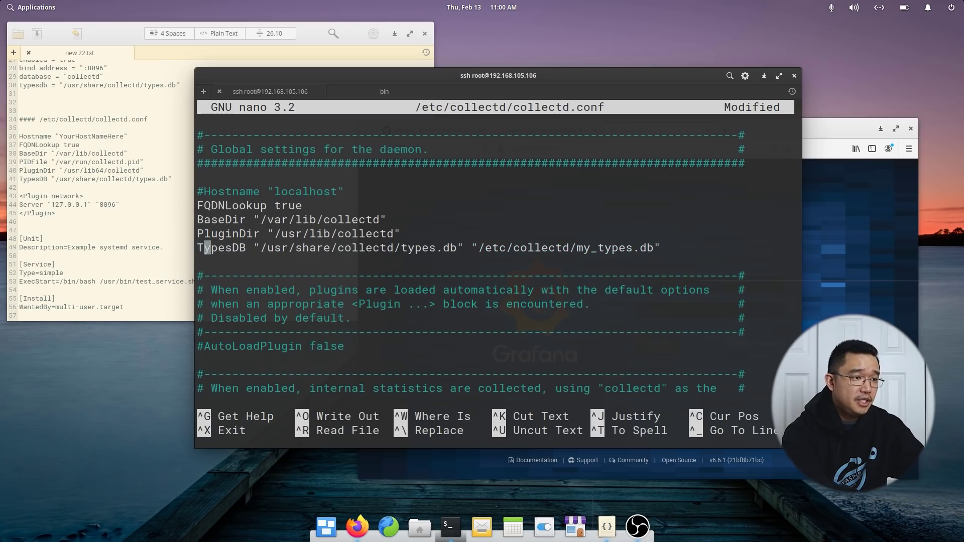
{"action": "key", "text": "Right"}
{"action": "key", "text": "Right"}
{"action": "key", "text": "Right"}
{"action": "key", "text": "Right"}
{"action": "key", "text": "Right"}
{"action": "key", "text": "Right"}
{"action": "key", "text": "Right"}
{"action": "key", "text": "Right"}
{"action": "key", "text": "Right"}
{"action": "key", "text": "Right"}
{"action": "key", "text": "Right"}
{"action": "key", "text": "Right"}
{"action": "key", "text": "Right"}
{"action": "key", "text": "Right"}
{"action": "key", "text": "Right"}
{"action": "key", "text": "Right"}
{"action": "key", "text": "Right"}
{"action": "key", "text": "Right"}
{"action": "key", "text": "Right"}
{"action": "key", "text": "Right"}
{"action": "key", "text": "Right"}
{"action": "key", "text": "Right"}
{"action": "key", "text": "Right"}
{"action": "key", "text": "Right"}
{"action": "key", "text": "Right"}
{"action": "key", "text": "Right"}
{"action": "key", "text": "Right"}
{"action": "key", "text": "Right"}
{"action": "key", "text": "Right"}
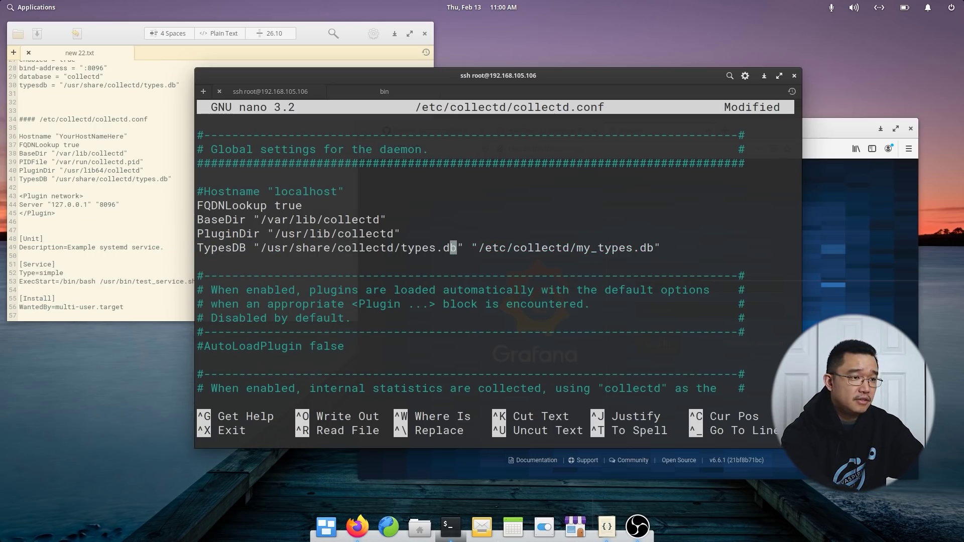
{"action": "key", "text": "Return"}
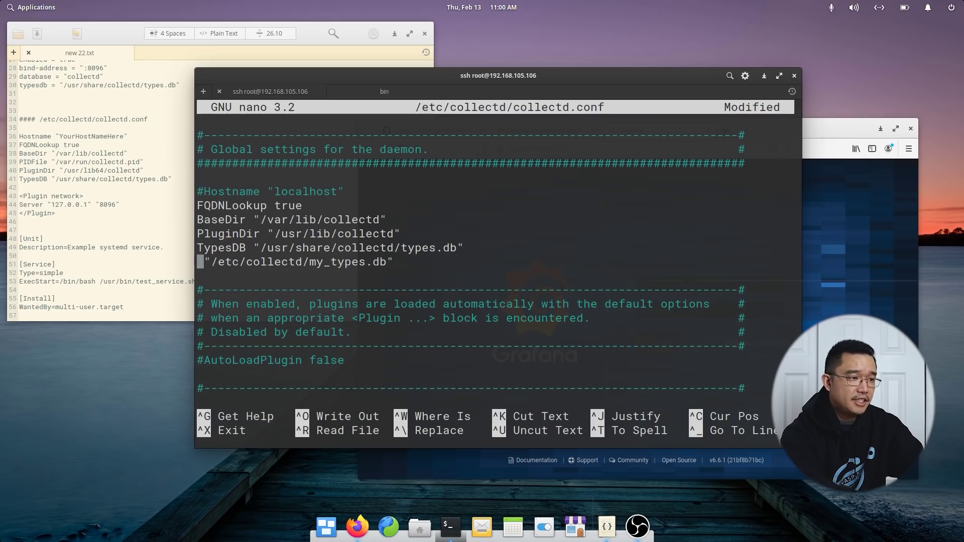
{"action": "type", "text": "#"}
{"action": "key", "text": "Right"}
{"action": "key", "text": "Right"}
{"action": "key", "text": "Right"}
{"action": "key", "text": "Right"}
{"action": "key", "text": "Right"}
{"action": "key", "text": "Right"}
{"action": "key", "text": "Right"}
{"action": "key", "text": "Right"}
{"action": "key", "text": "Right"}
{"action": "key", "text": "Right"}
{"action": "key", "text": "Right"}
{"action": "key", "text": "Right"}
{"action": "key", "text": "Right"}
{"action": "key", "text": "Right"}
{"action": "key", "text": "Right"}
{"action": "key", "text": "Right"}
{"action": "key", "text": "Right"}
{"action": "key", "text": "Right"}
{"action": "key", "text": "Right"}
{"action": "key", "text": "Right"}
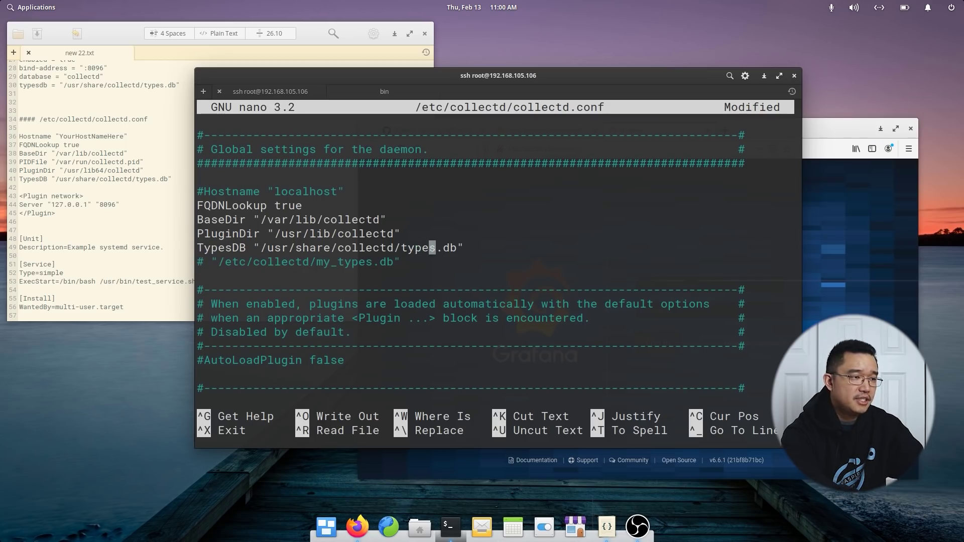
{"action": "left_click", "coordinate": [446, 248]}
{"action": "key", "text": "Down"}
{"action": "key", "text": "Down"}
{"action": "key", "text": "Down"}
{"action": "key", "text": "Down"}
{"action": "key", "text": "Down"}
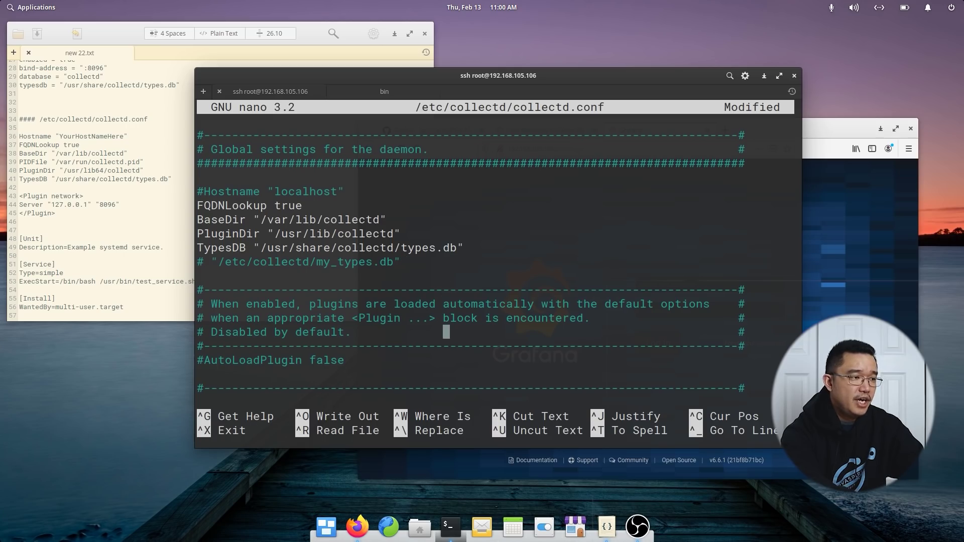
Uncomment LoadPlugin network in the plugin list.
{"action": "key", "text": "Page_Down"}
{"action": "key", "text": "Page_Down"}
{"action": "key", "text": "Page_Down"}
{"action": "key", "text": "Page_Down"}
{"action": "key", "text": "Page_Down"}
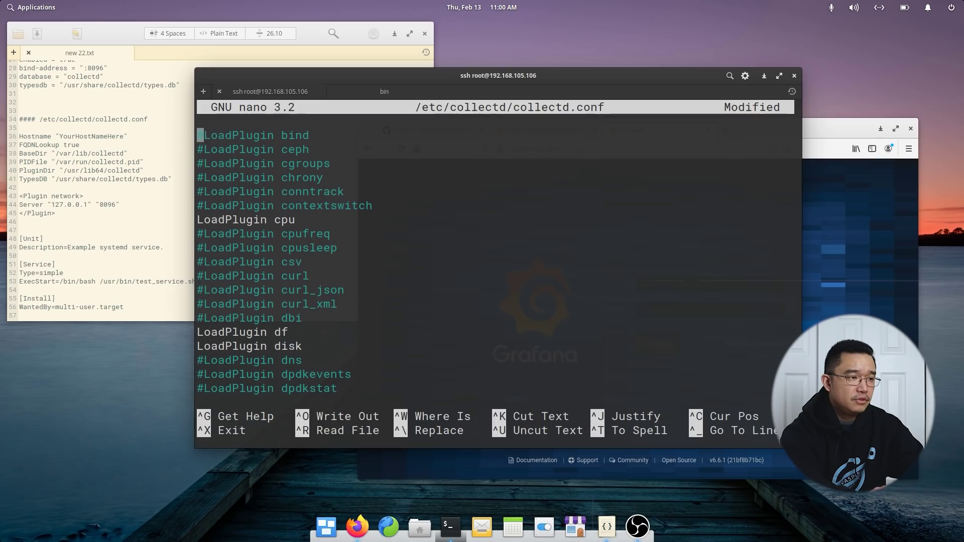
{"action": "key", "text": "Down"}
{"action": "key", "text": "Down"}
{"action": "key", "text": "Down"}
{"action": "key", "text": "Down"}
{"action": "key", "text": "Down"}
{"action": "key", "text": "Down"}
{"action": "key", "text": "Down"}
{"action": "key", "text": "Down"}
{"action": "key", "text": "Down"}
{"action": "key", "text": "Down"}
{"action": "key", "text": "Up"}
{"action": "key", "text": "Up"}
{"action": "key", "text": "Up"}
{"action": "key", "text": "Up"}
{"action": "key", "text": "Up"}
{"action": "key", "text": "Up"}
{"action": "key", "text": "Up"}
{"action": "key", "text": "Up"}
{"action": "key", "text": "Up"}
{"action": "key", "text": "Up"}
{"action": "key", "text": "Up"}
{"action": "key", "text": "Up"}
{"action": "key", "text": "Up"}
{"action": "key", "text": "Up"}
{"action": "key", "text": "Up"}
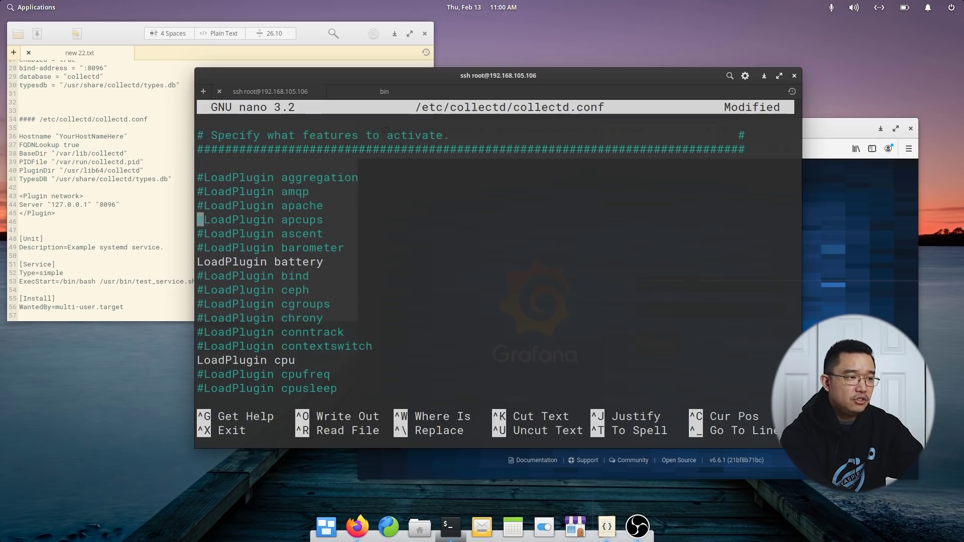
{"action": "key", "text": "Down"}
{"action": "key", "text": "Down"}
{"action": "key", "text": "Down"}
{"action": "key", "text": "Down"}
{"action": "key", "text": "Down"}
{"action": "key", "text": "Down"}
{"action": "key", "text": "Down"}
{"action": "key", "text": "Down"}
{"action": "key", "text": "Down"}
{"action": "key", "text": "Down"}
{"action": "key", "text": "Down"}
{"action": "key", "text": "Down"}
{"action": "key", "text": "Down"}
{"action": "key", "text": "Down"}
{"action": "key", "text": "Down"}
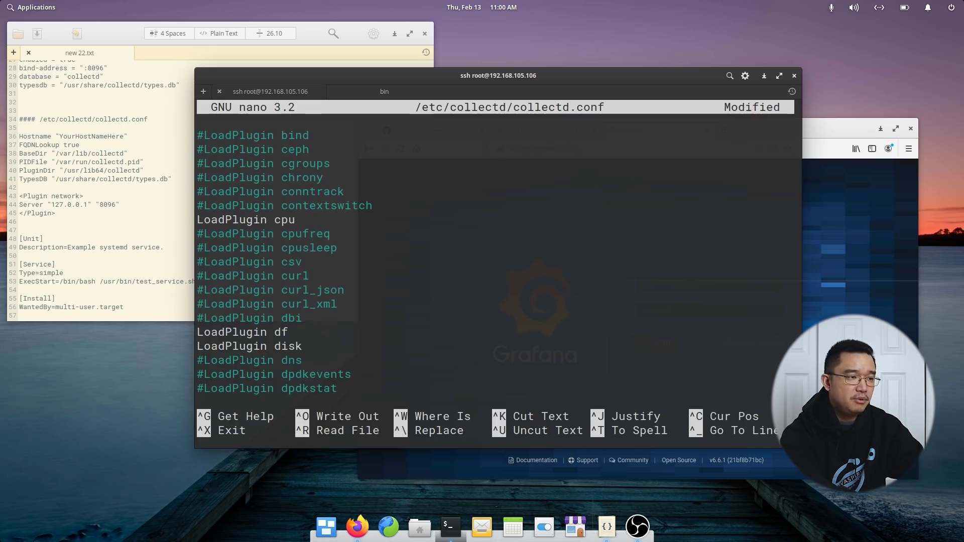
{"action": "key", "text": "Down"}
{"action": "key", "text": "Down"}
{"action": "key", "text": "Down"}
{"action": "key", "text": "Down"}
{"action": "key", "text": "Down"}
{"action": "key", "text": "Down"}
{"action": "key", "text": "Down"}
{"action": "key", "text": "Down"}
{"action": "key", "text": "Down"}
{"action": "key", "text": "Down"}
{"action": "key", "text": "Down"}
{"action": "key", "text": "Down"}
{"action": "key", "text": "Down"}
{"action": "key", "text": "Down"}
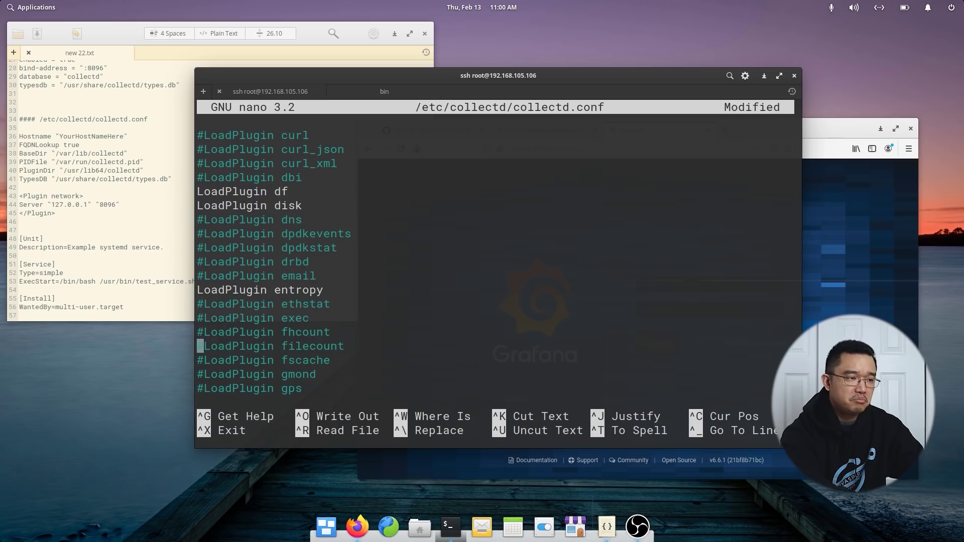
{"action": "key", "text": "Down"}
{"action": "key", "text": "Down"}
{"action": "key", "text": "Down"}
{"action": "key", "text": "Down"}
{"action": "key", "text": "Down"}
{"action": "key", "text": "Down"}
{"action": "key", "text": "Down"}
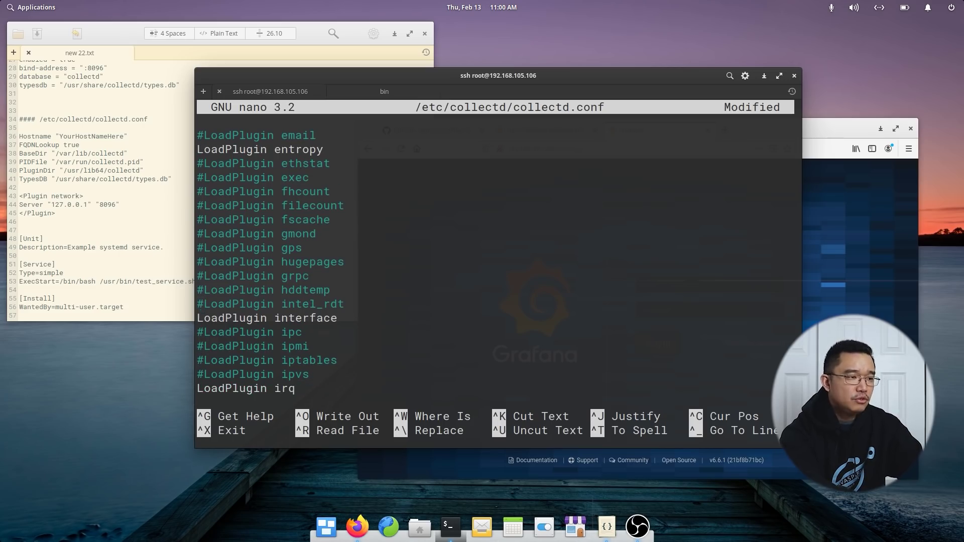
{"action": "key", "text": "Up"}
{"action": "key", "text": "Up"}
{"action": "key", "text": "Up"}
{"action": "key", "text": "Up"}
{"action": "key", "text": "Down"}
{"action": "key", "text": "Down"}
{"action": "key", "text": "Down"}
{"action": "key", "text": "Down"}
{"action": "key", "text": "Down"}
{"action": "key", "text": "Down"}
{"action": "key", "text": "Down"}
{"action": "key", "text": "Down"}
{"action": "key", "text": "Down"}
{"action": "key", "text": "Down"}
{"action": "key", "text": "Down"}
{"action": "key", "text": "Down"}
{"action": "key", "text": "Down"}
{"action": "key", "text": "Down"}
{"action": "key", "text": "Down"}
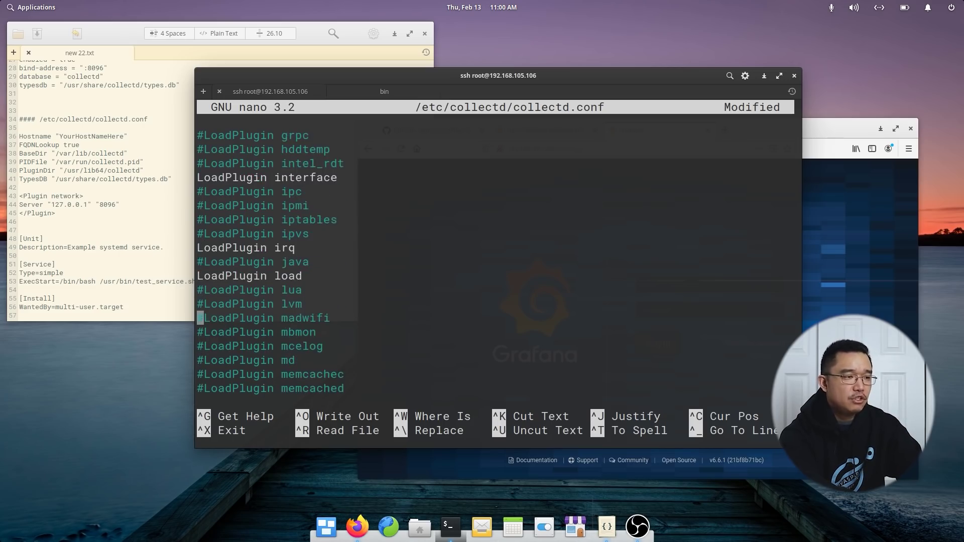
{"action": "key", "text": "Down"}
{"action": "key", "text": "Down"}
{"action": "key", "text": "Down"}
{"action": "key", "text": "Down"}
{"action": "key", "text": "Down"}
{"action": "key", "text": "Down"}
{"action": "key", "text": "Down"}
{"action": "key", "text": "Down"}
{"action": "key", "text": "Down"}
{"action": "key", "text": "Down"}
{"action": "key", "text": "Down"}
{"action": "key", "text": "Down"}
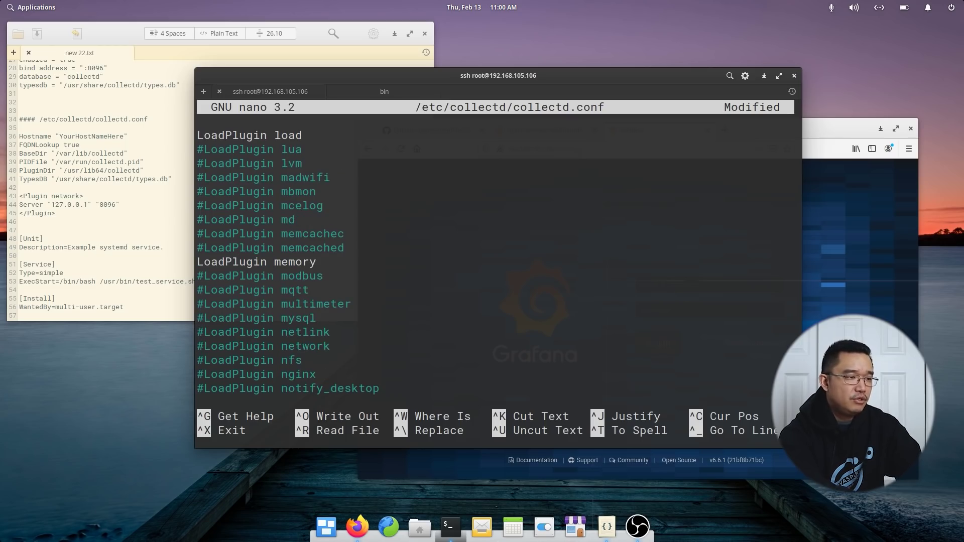
{"action": "key", "text": "Delete"}
Page down through collectd.conf's plugin configuration blocks.
{"action": "key", "text": "Page_Down"}
{"action": "key", "text": "Page_Down"}
{"action": "key", "text": "Page_Down"}
{"action": "key", "text": "Page_Down"}
{"action": "key", "text": "Page_Down"}
{"action": "key", "text": "Page_Down"}
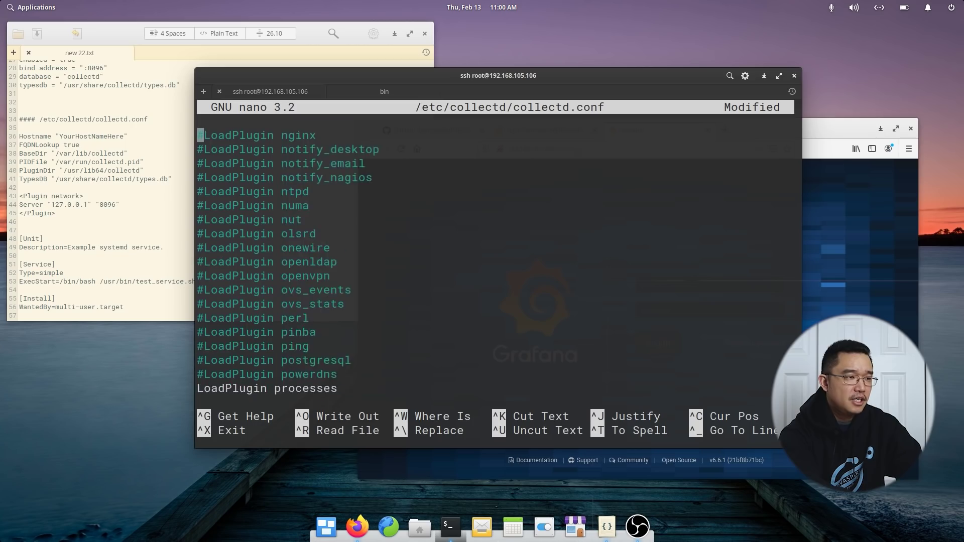
{"action": "key", "text": "Page_Down"}
{"action": "key", "text": "Page_Down"}
{"action": "key", "text": "Page_Down"}
{"action": "key", "text": "Page_Down"}
{"action": "key", "text": "Page_Down"}
{"action": "key", "text": "Page_Down"}
{"action": "key", "text": "Page_Down"}
{"action": "key", "text": "Page_Down"}
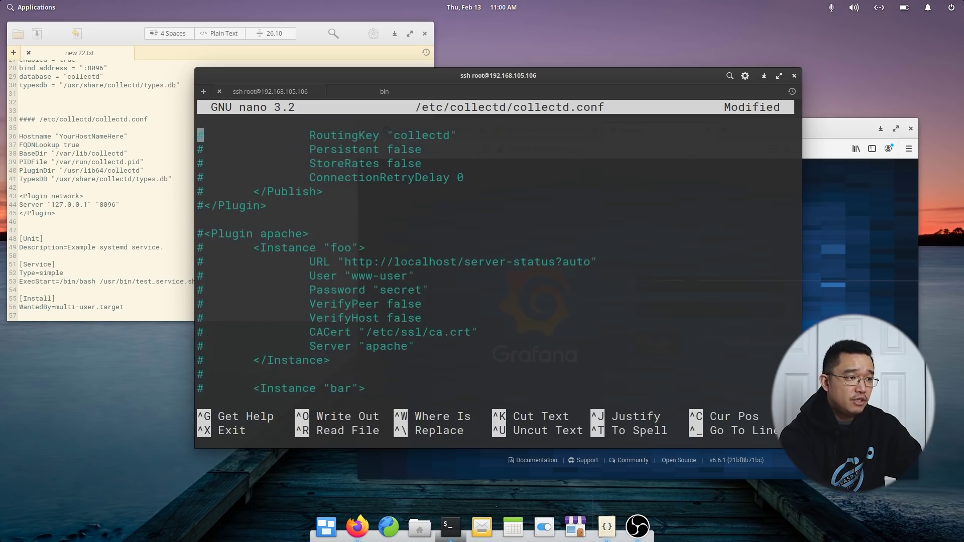
{"action": "key", "text": "Page_Down"}
{"action": "key", "text": "Page_Down"}
{"action": "key", "text": "Page_Down"}
{"action": "key", "text": "Page_Down"}
{"action": "key", "text": "Page_Down"}
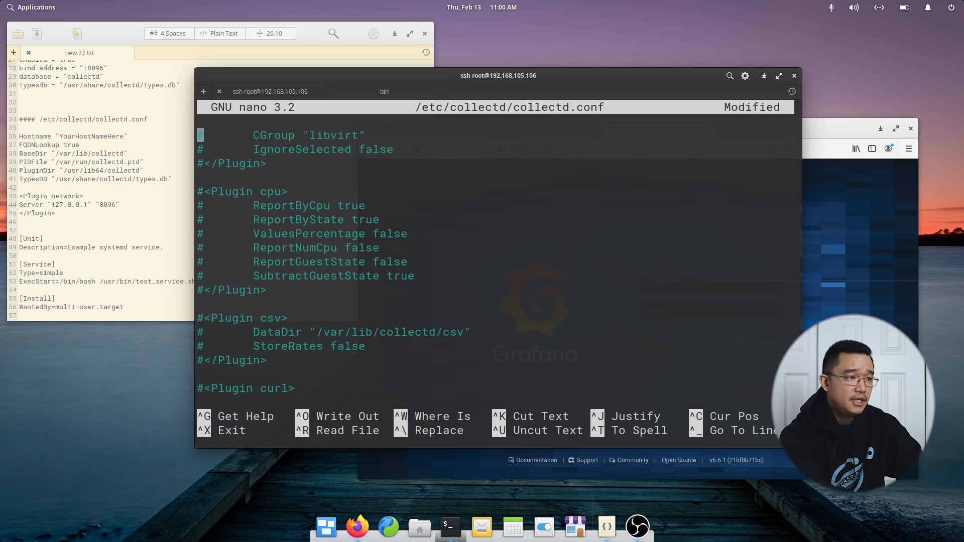
{"action": "key", "text": "Page_Down"}
{"action": "key", "text": "Page_Down"}
{"action": "key", "text": "Page_Down"}
{"action": "key", "text": "Page_Down"}
{"action": "key", "text": "Page_Down"}
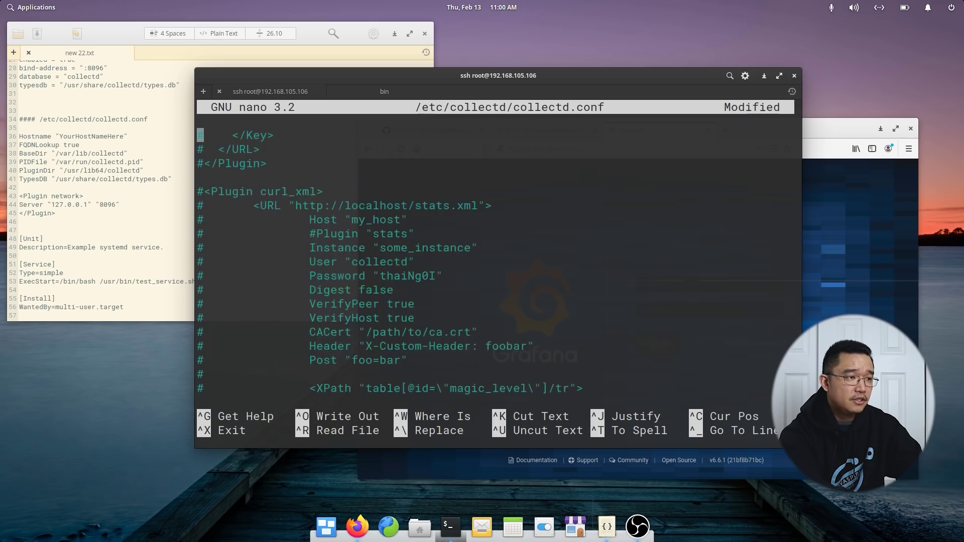
{"action": "key", "text": "Page_Down"}
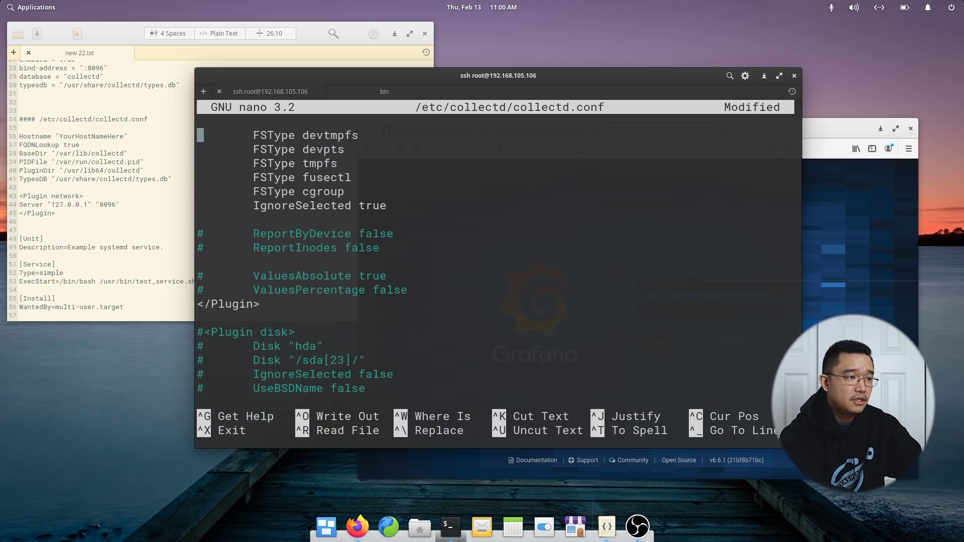
{"action": "key", "text": "Page_Down"}
{"action": "key", "text": "Page_Down"}
{"action": "key", "text": "Page_Down"}
{"action": "key", "text": "Page_Down"}
{"action": "key", "text": "Page_Down"}
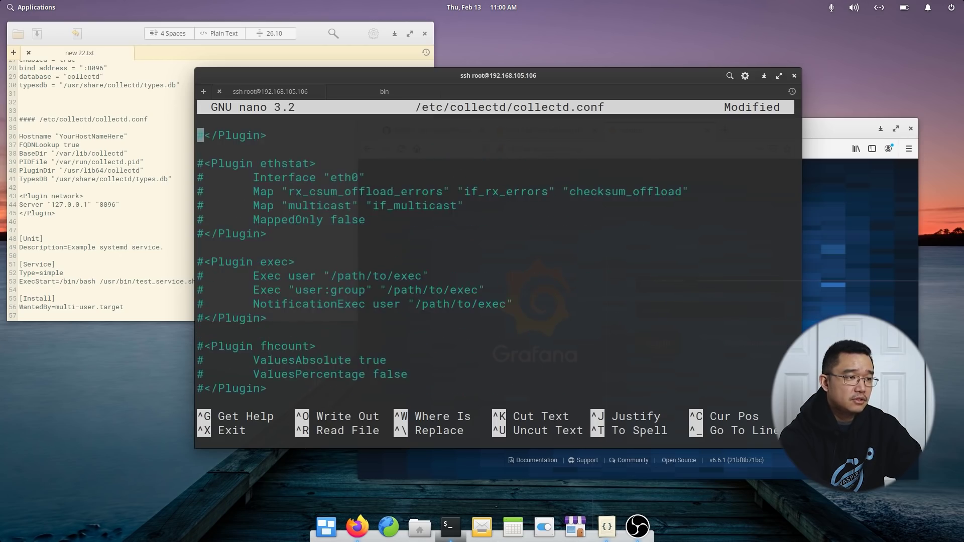
{"action": "key", "text": "Page_Down"}
Find the network block and uncomment <Plugin network> and its client Server line.
{"action": "key", "text": "ctrl+w"}
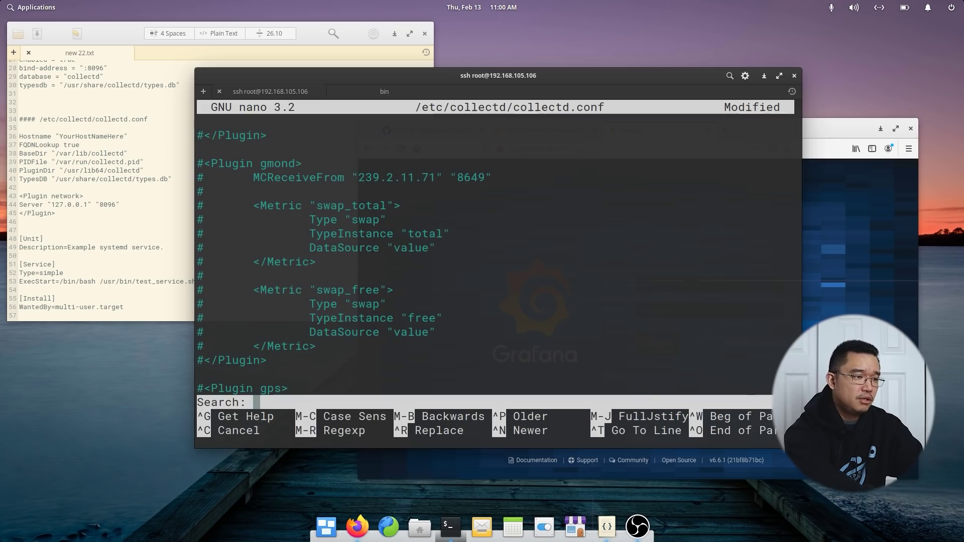
{"action": "type", "text": "network"}
{"action": "key", "text": "Return"}
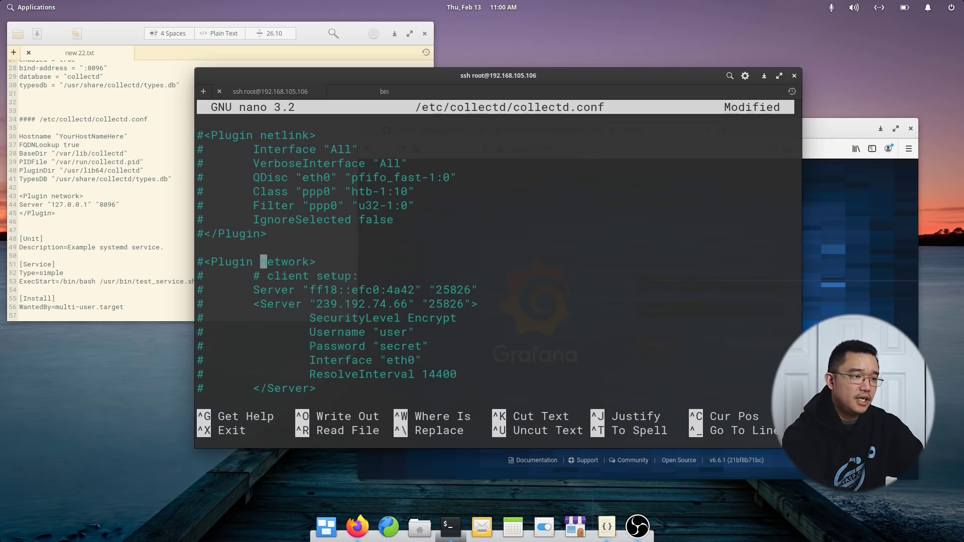
{"action": "left_click", "coordinate": [263, 290]}
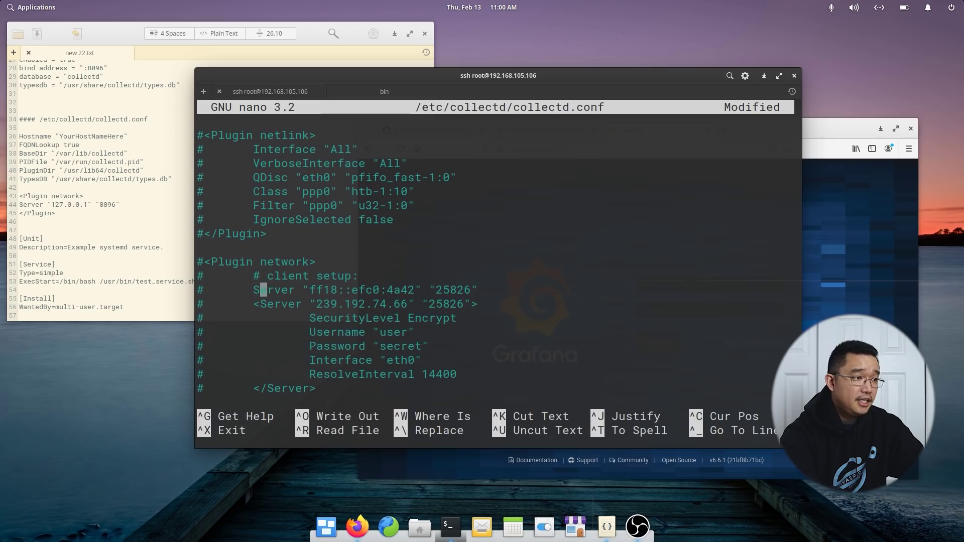
{"action": "key", "text": "Up"}
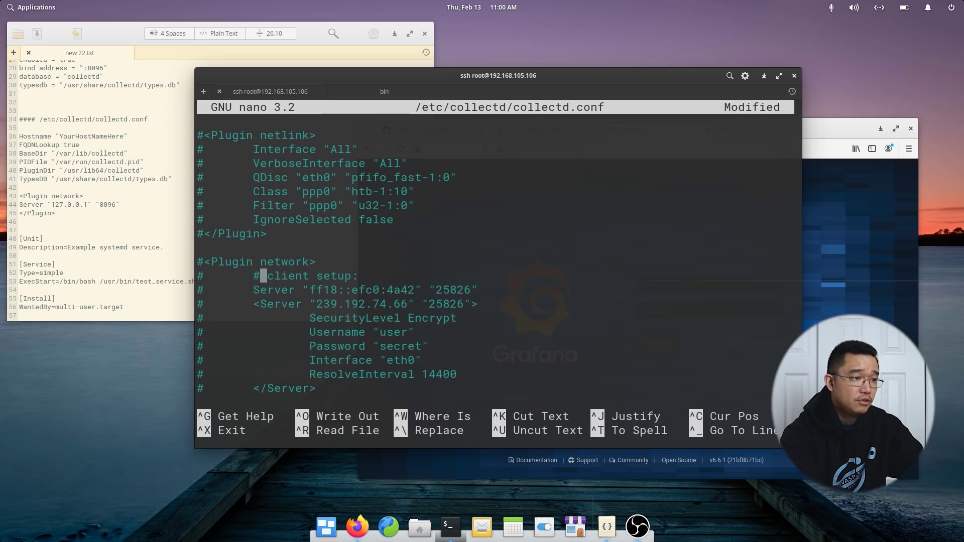
{"action": "key", "text": "Down"}
{"action": "key", "text": "Left"}
{"action": "key", "text": "Left"}
{"action": "key", "text": "Left"}
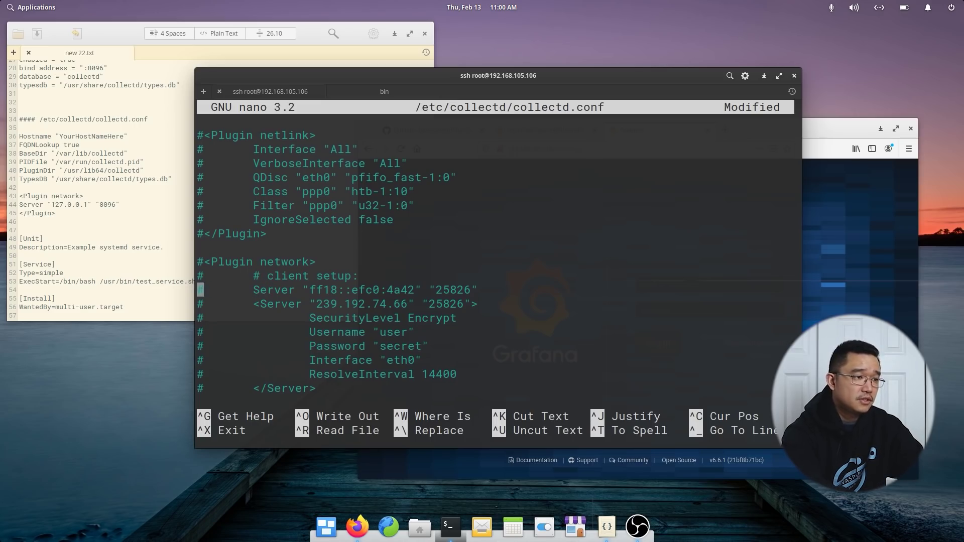
{"action": "key", "text": "Up"}
{"action": "key", "text": "Up"}
{"action": "key", "text": "Delete"}
{"action": "key", "text": "Down"}
{"action": "key", "text": "Down"}
{"action": "key", "text": "Down"}
{"action": "key", "text": "Delete"}
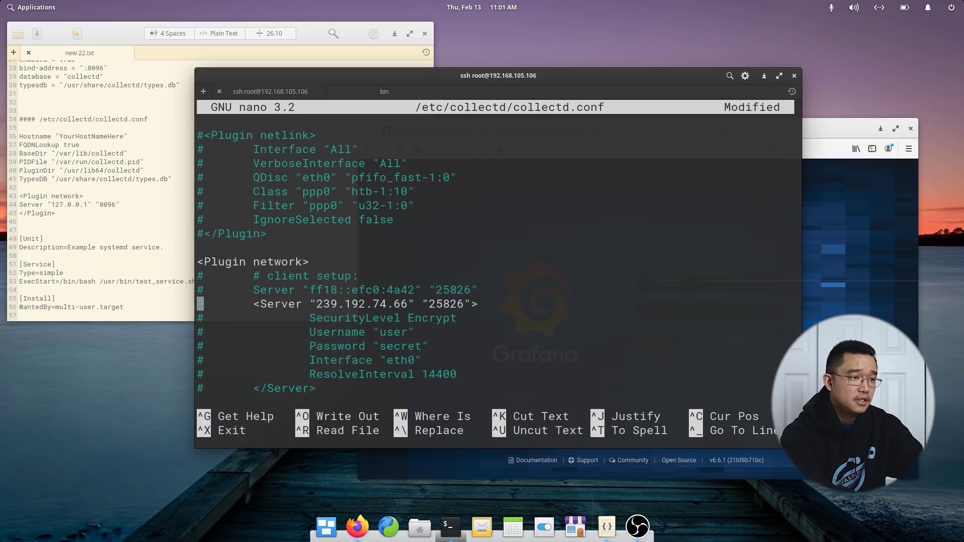
{"action": "key", "text": "Right"}
{"action": "key", "text": "Left"}
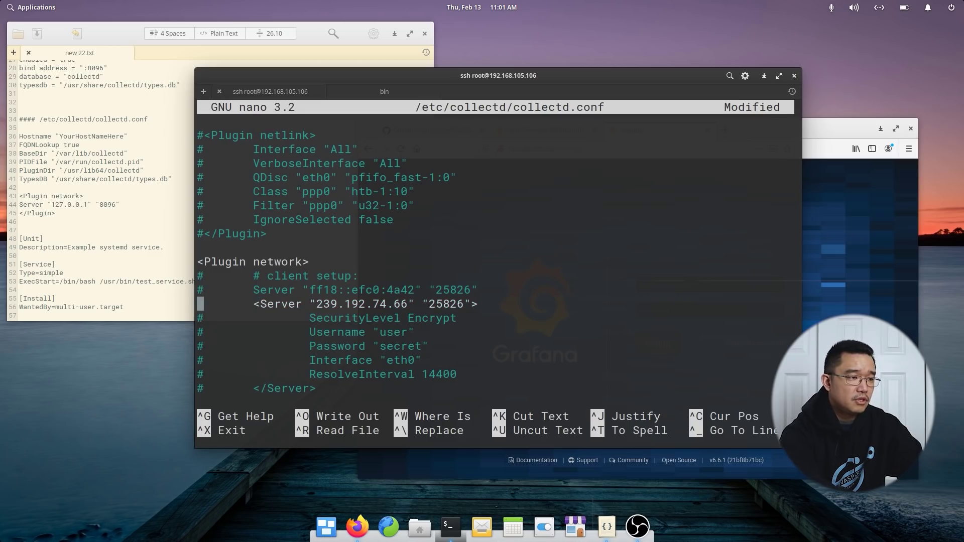
{"action": "type", "text": "#"}
{"action": "key", "text": "Up"}
{"action": "key", "text": "BackSpace"}
{"action": "type", "text": "\\"}
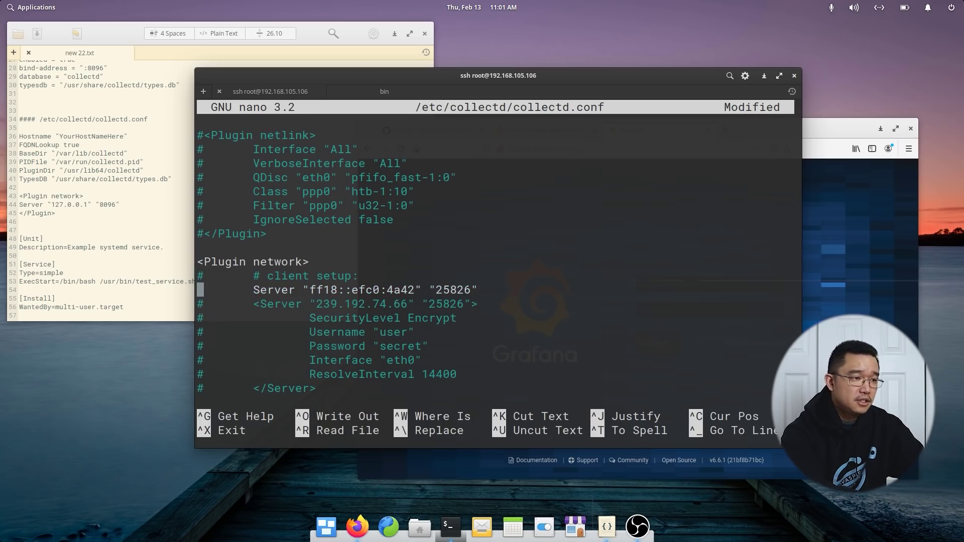
Change the Server entry to "127.0.0.1" "8096".
{"action": "key", "text": "Right"}
{"action": "key", "text": "Right"}
{"action": "key", "text": "Right"}
{"action": "key", "text": "Right"}
{"action": "key", "text": "Right"}
{"action": "key", "text": "Right"}
{"action": "key", "text": "Right"}
{"action": "key", "text": "Right"}
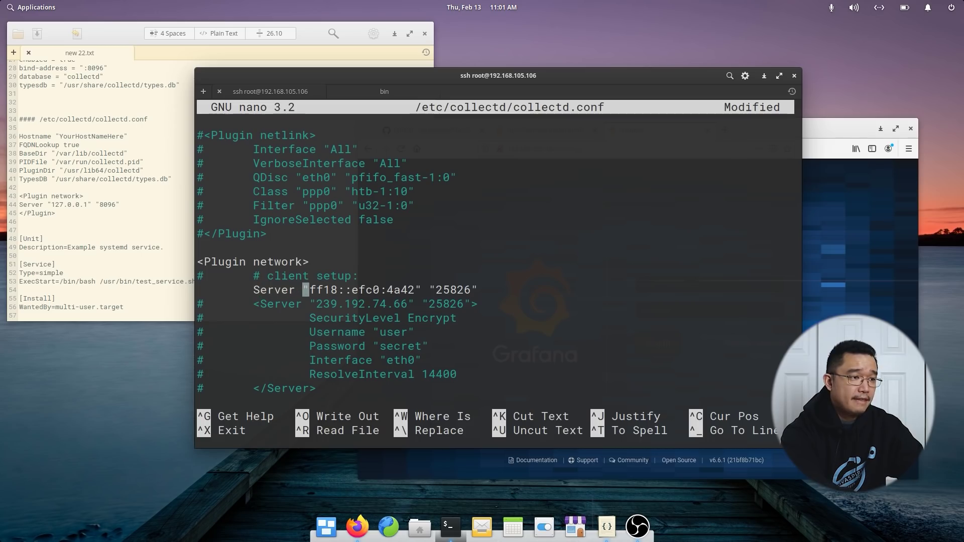
{"action": "key", "text": "Delete"}
{"action": "key", "text": "Delete"}
{"action": "key", "text": "Delete"}
{"action": "key", "text": "Delete"}
{"action": "key", "text": "Delete"}
{"action": "key", "text": "Delete"}
{"action": "key", "text": "Delete"}
{"action": "key", "text": "Delete"}
{"action": "key", "text": "Delete"}
{"action": "key", "text": "Delete"}
{"action": "key", "text": "Delete"}
{"action": "key", "text": "Delete"}
{"action": "key", "text": "Delete"}
{"action": "key", "text": "Delete"}
{"action": "key", "text": "Delete"}
{"action": "key", "text": "Delete"}
{"action": "key", "text": "Delete"}
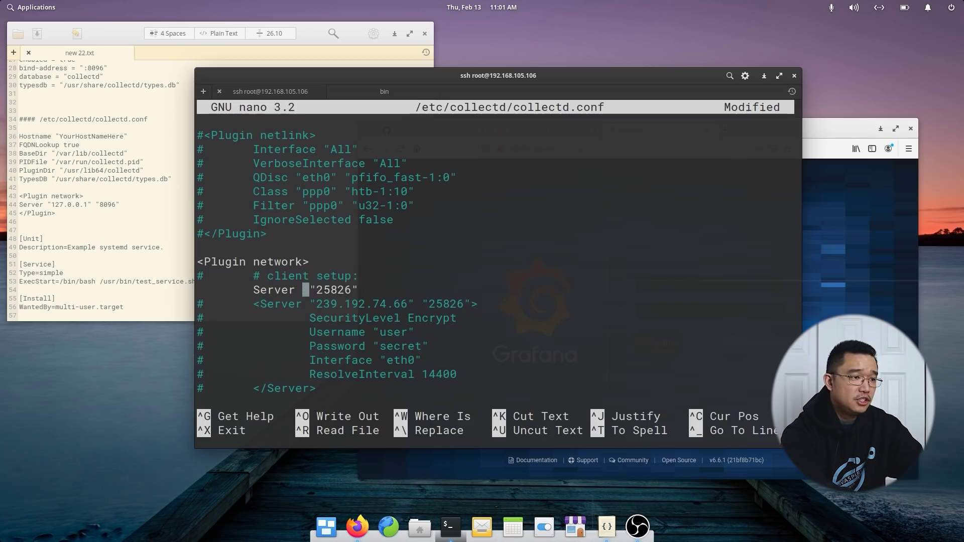
{"action": "key", "text": "Delete"}
{"action": "key", "text": "Right"}
{"action": "key", "text": "Delete"}
{"action": "key", "text": "Delete"}
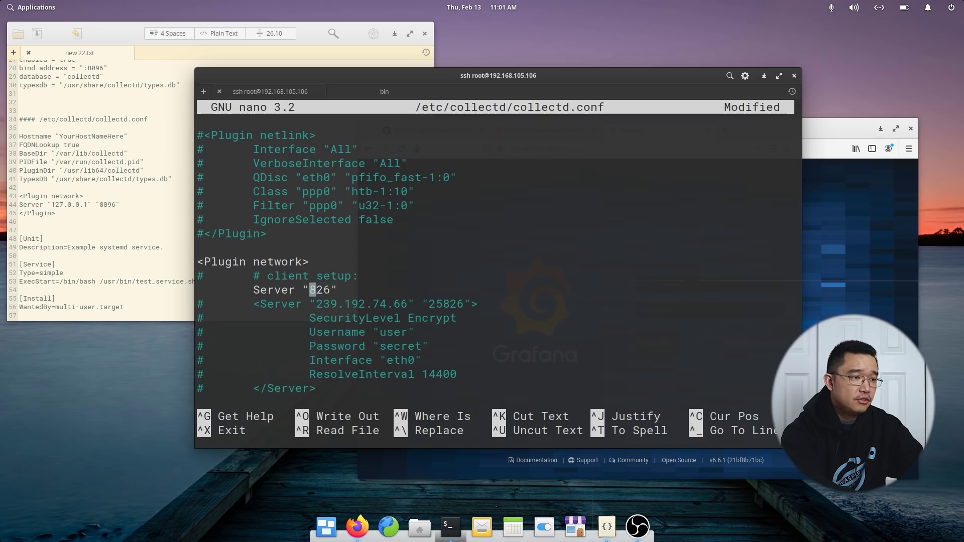
{"action": "type", "text": "8096"}
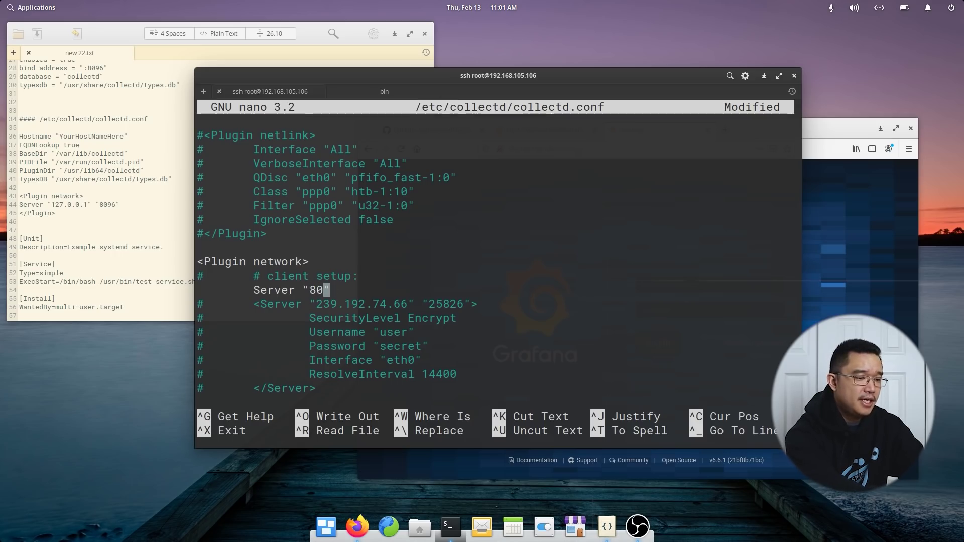
{"action": "key", "text": "Down"}
{"action": "key", "text": "Down"}
{"action": "key", "text": "Down"}
{"action": "key", "text": "Down"}
{"action": "key", "text": "Down"}
{"action": "key", "text": "Down"}
{"action": "key", "text": "Down"}
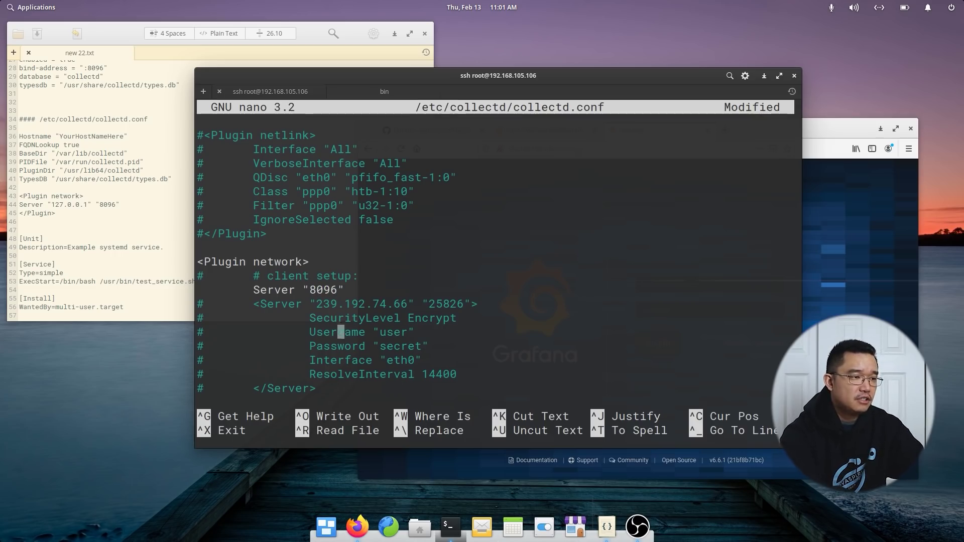
{"action": "key", "text": "Up"}
{"action": "key", "text": "Up"}
{"action": "key", "text": "Up"}
{"action": "key", "text": "Up"}
{"action": "key", "text": "Up"}
{"action": "key", "text": "Up"}
{"action": "key", "text": "Up"}
{"action": "key", "text": "Up"}
{"action": "key", "text": "Left"}
{"action": "key", "text": "Left"}
{"action": "key", "text": "Left"}
{"action": "key", "text": "Left"}
{"action": "key", "text": "Left"}
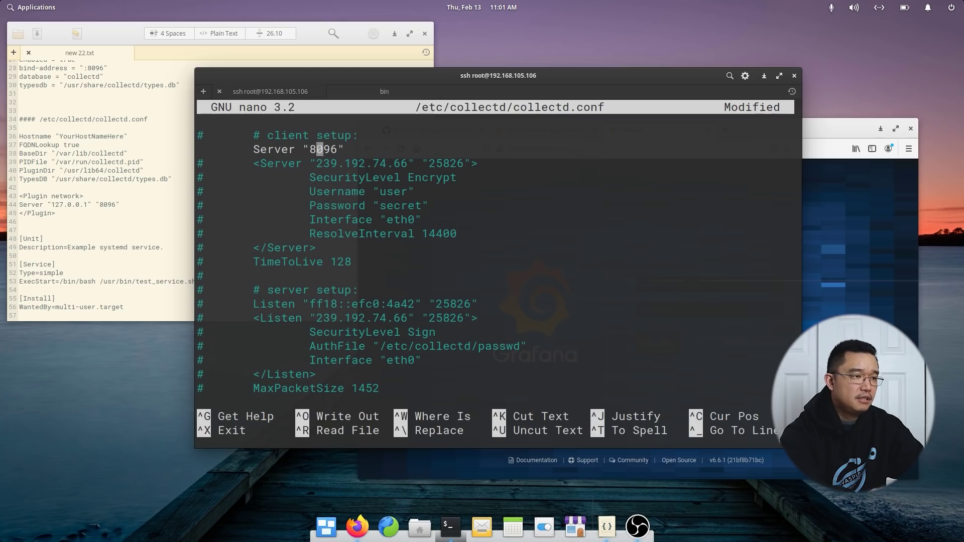
{"action": "type", "text": "\""}
{"action": "type", "text": "127.0.0"}
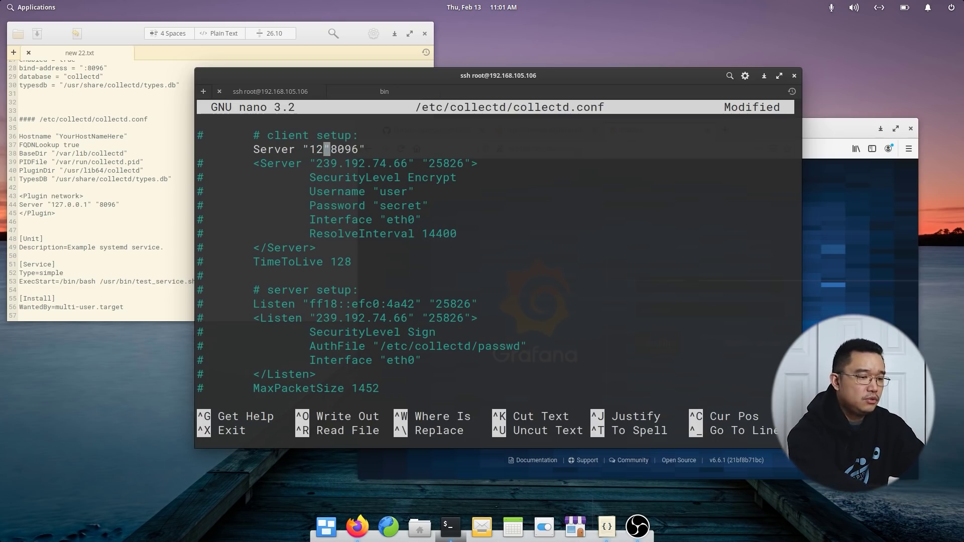
{"action": "type", "text": ".1\""}
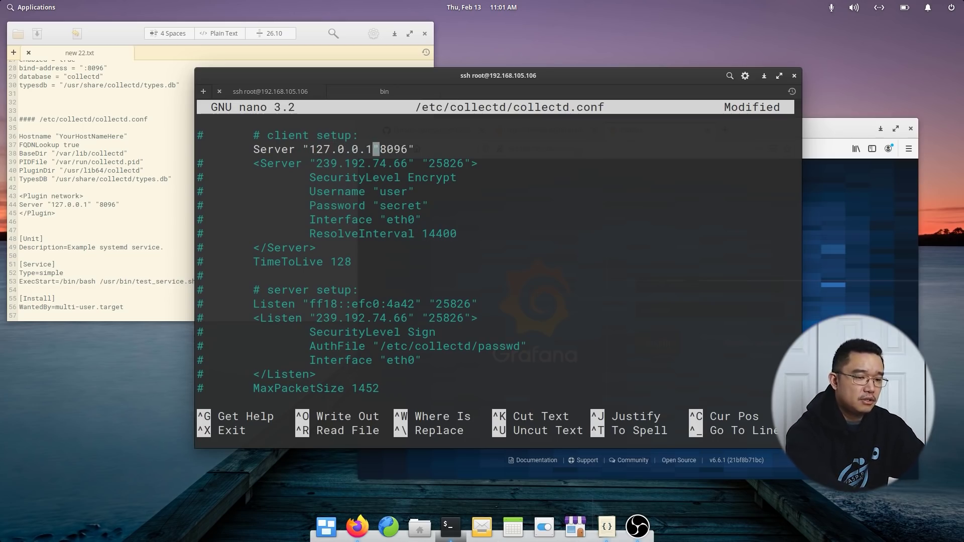
Uncomment the network block's closing </Plugin> tag.
{"action": "key", "text": "Down"}
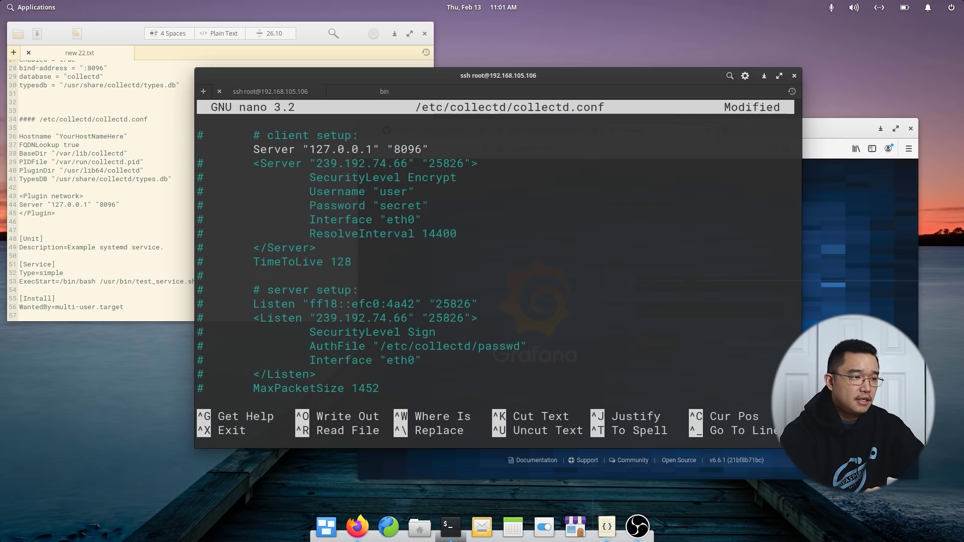
{"action": "key", "text": "Down"}
{"action": "key", "text": "Down"}
{"action": "key", "text": "Down"}
{"action": "key", "text": "Down"}
{"action": "key", "text": "Down"}
{"action": "key", "text": "Down"}
{"action": "key", "text": "Down"}
{"action": "key", "text": "Down"}
{"action": "key", "text": "Down"}
{"action": "key", "text": "Down"}
{"action": "key", "text": "Down"}
{"action": "key", "text": "Down"}
{"action": "key", "text": "Down"}
{"action": "key", "text": "Down"}
{"action": "key", "text": "Down"}
{"action": "key", "text": "Down"}
{"action": "key", "text": "Down"}
{"action": "key", "text": "Down"}
{"action": "key", "text": "Down"}
{"action": "key", "text": "Down"}
{"action": "key", "text": "Left"}
{"action": "key", "text": "Left"}
{"action": "key", "text": "Left"}
{"action": "key", "text": "Left"}
{"action": "key", "text": "Left"}
{"action": "key", "text": "Left"}
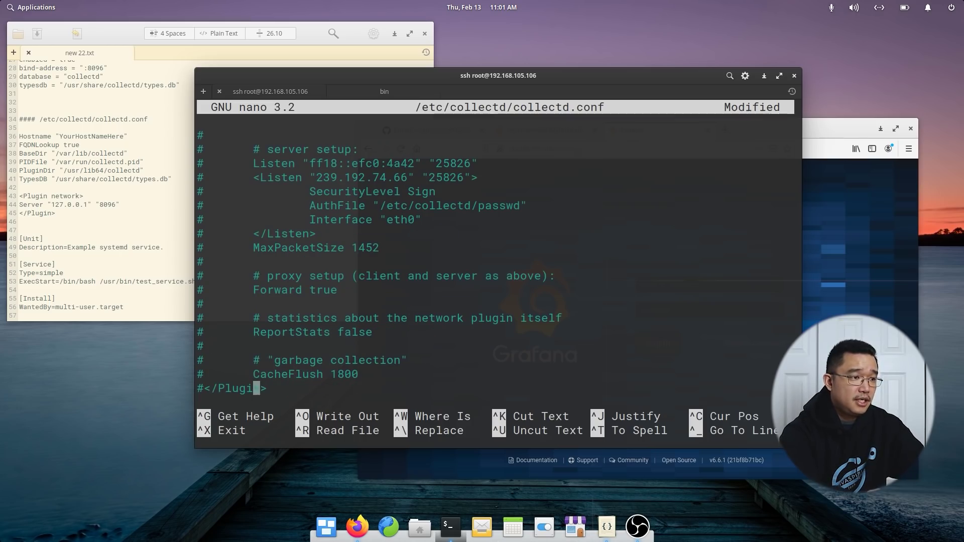
{"action": "key", "text": "Left"}
{"action": "key", "text": "Left"}
{"action": "key", "text": "Left"}
{"action": "key", "text": "BackSpace"}
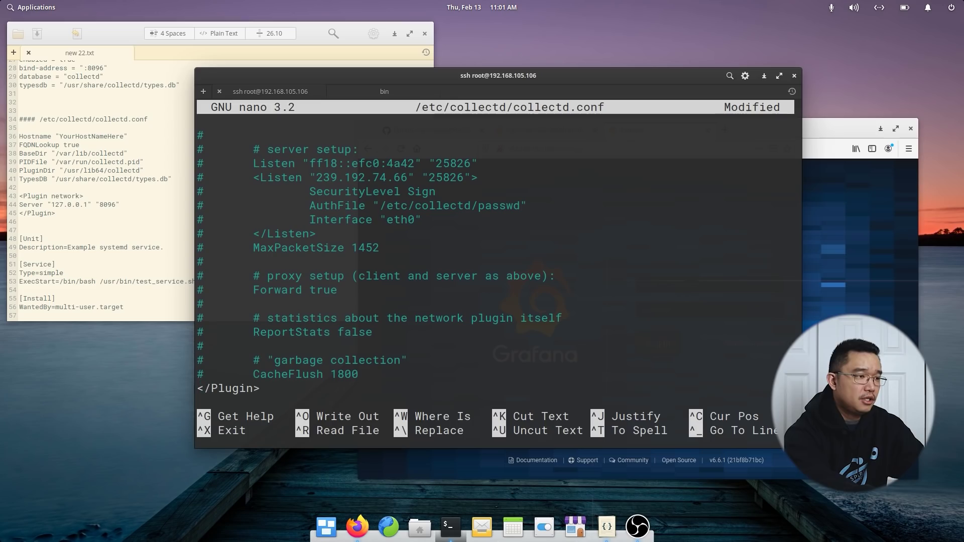
Save collectd.conf and exit nano.
{"action": "key", "text": "ctrl+x"}
{"action": "key", "text": "y"}
{"action": "key", "text": "Return"}
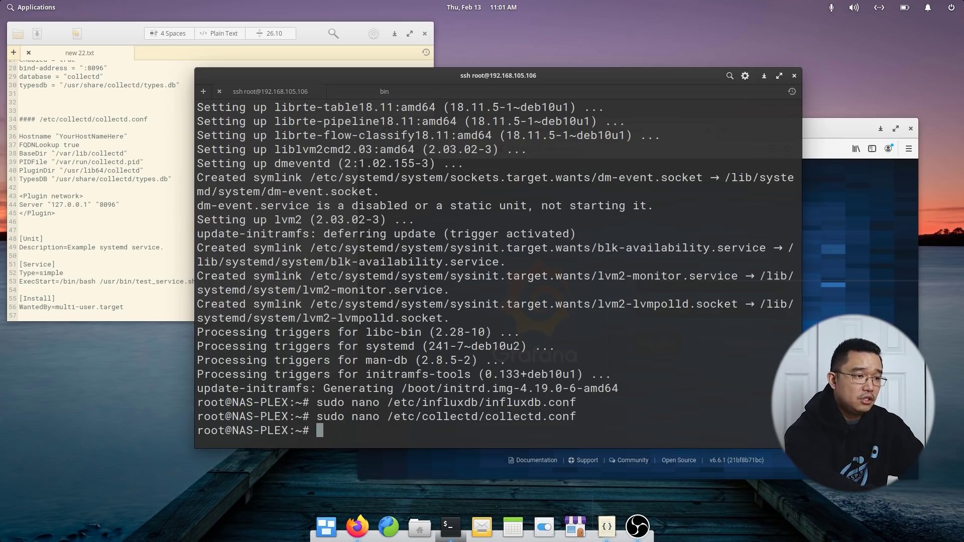
Restart collectd.service, then influxdb.service, with sudo systemctl restart.
{"action": "type", "text": "sudo systemc"}
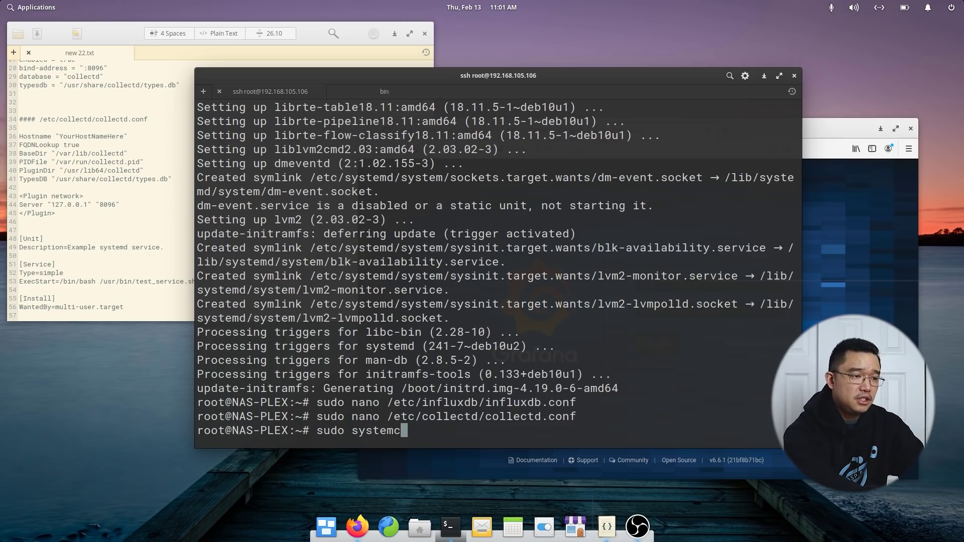
{"action": "type", "text": "tl restart collectd.service"}
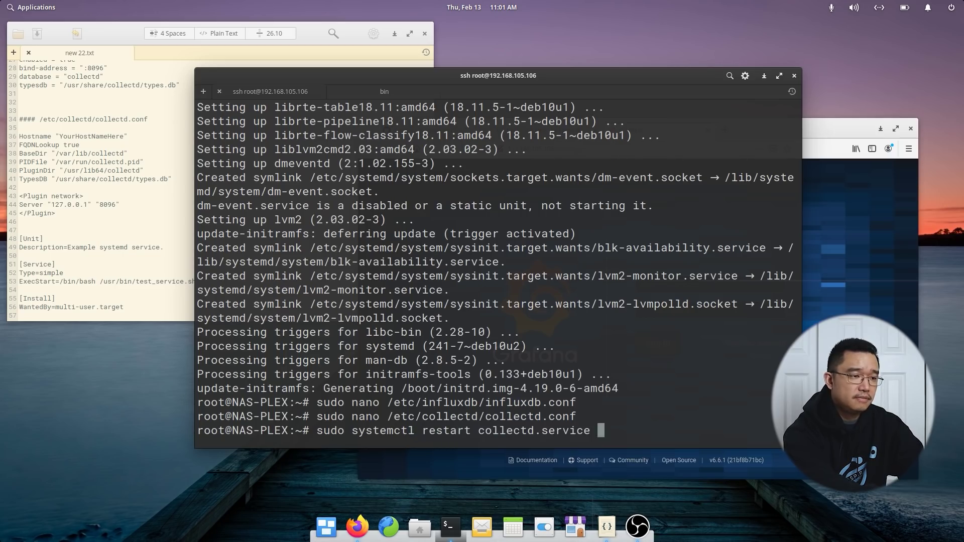
{"action": "key", "text": "Return"}
{"action": "key", "text": "Up"}
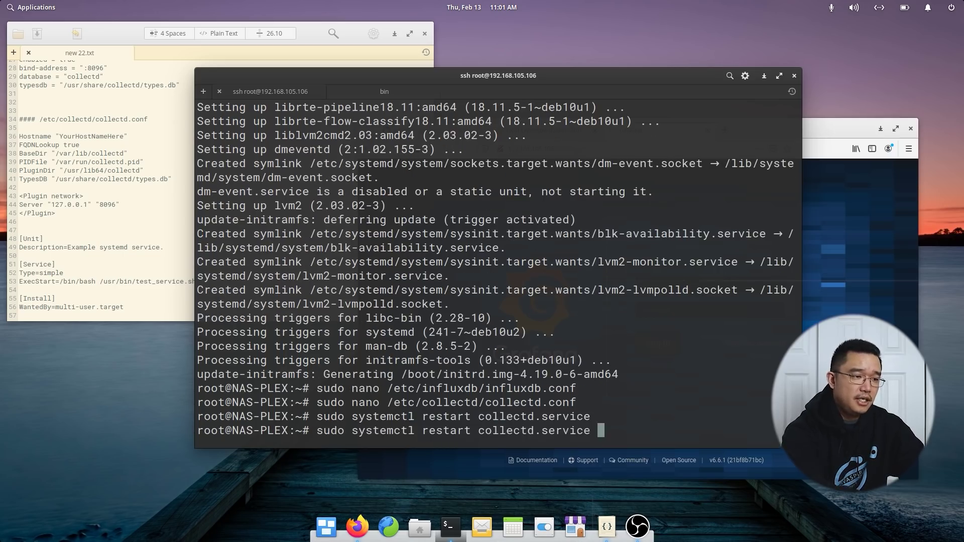
{"action": "key", "text": "ctrl+Left"}
{"action": "key", "text": "ctrl+Left"}
{"action": "key", "text": "Left"}
{"action": "key", "text": "BackSpace"}
{"action": "key", "text": "BackSpace"}
{"action": "key", "text": "BackSpace"}
{"action": "key", "text": "BackSpace"}
{"action": "key", "text": "BackSpace"}
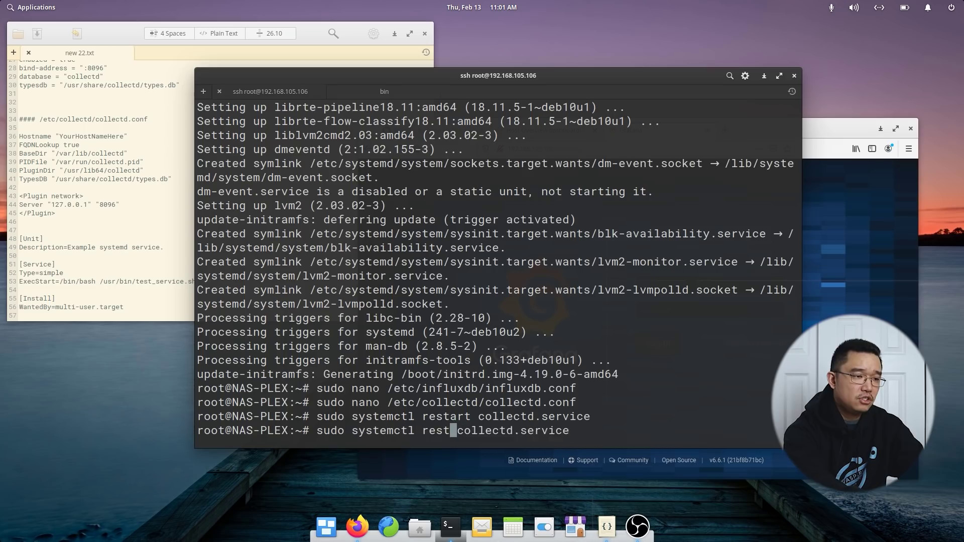
{"action": "type", "text": "start"}
{"action": "key", "text": "Delete"}
{"action": "key", "text": "Delete"}
{"action": "key", "text": "Delete"}
{"action": "key", "text": "Delete"}
{"action": "key", "text": "Delete"}
{"action": "key", "text": "Delete"}
{"action": "key", "text": "Delete"}
{"action": "key", "text": "Delete"}
{"action": "key", "text": "Delete"}
{"action": "key", "text": "Delete"}
{"action": "key", "text": "Delete"}
{"action": "key", "text": "Delete"}
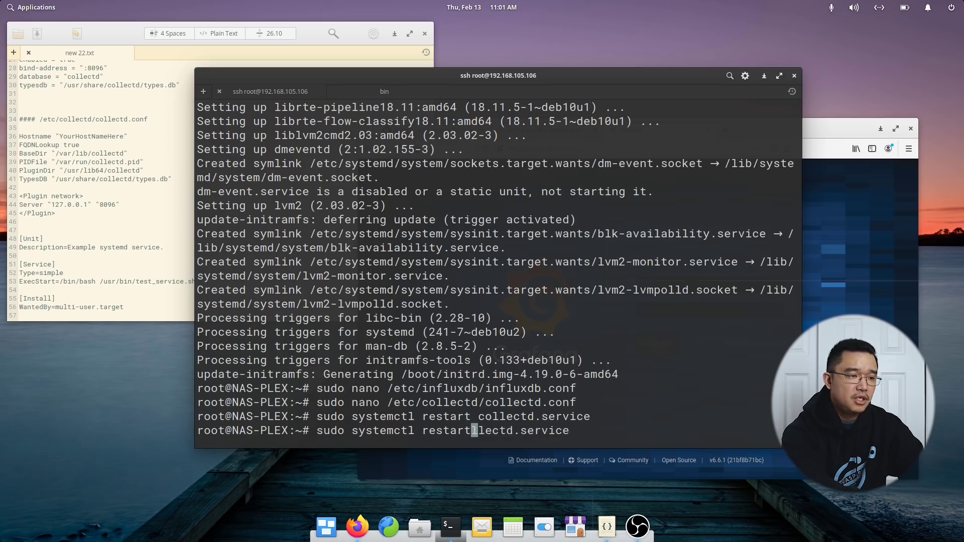
{"action": "key", "text": "Delete"}
{"action": "key", "text": "Delete"}
{"action": "key", "text": "Delete"}
{"action": "key", "text": "Delete"}
{"action": "key", "text": "Delete"}
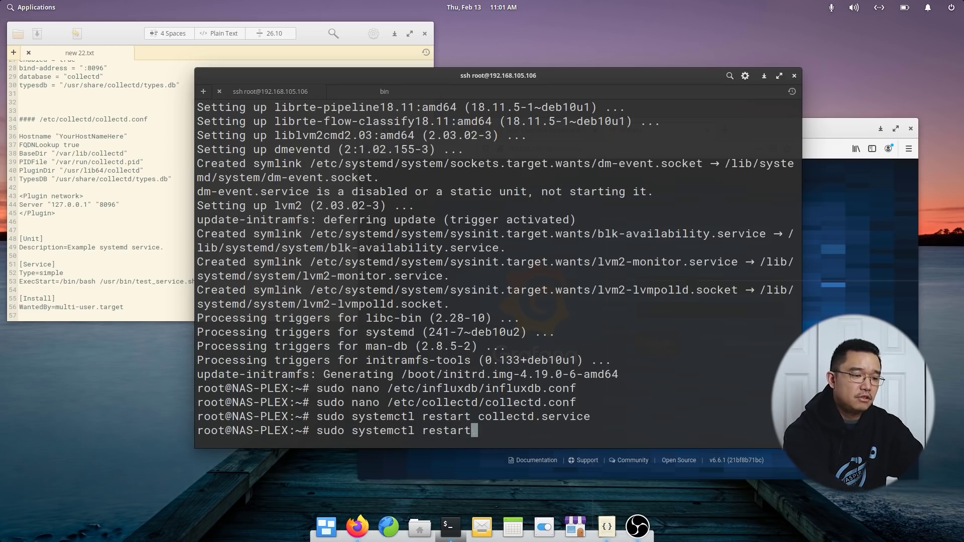
{"action": "type", "text": "influxdb"}
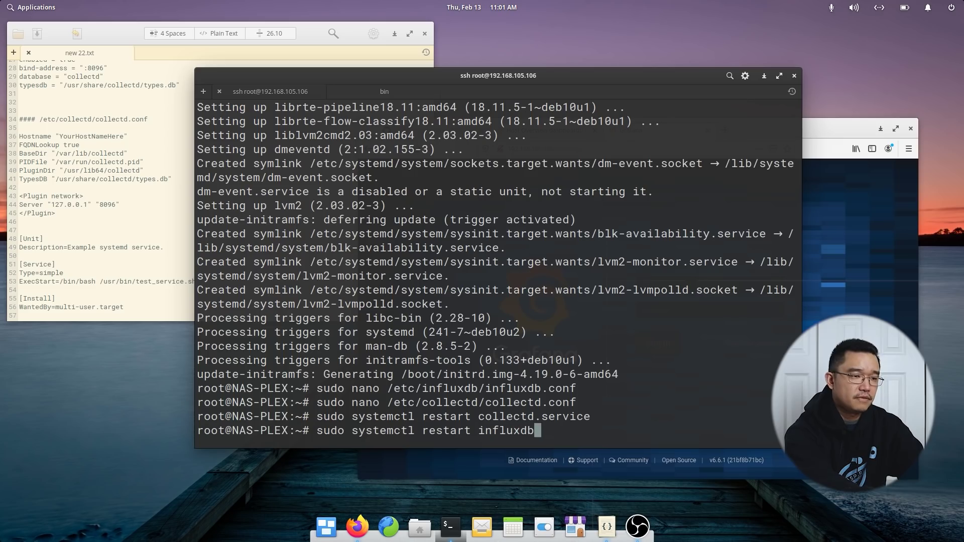
{"action": "key", "text": "Tab"}
{"action": "key", "text": "Return"}
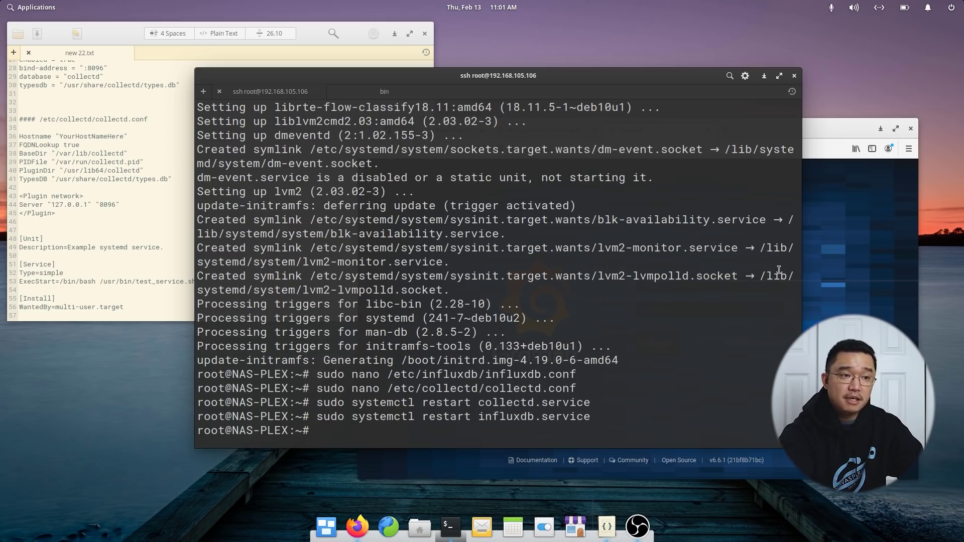
Recall the influxdb command and begin replacing restart with status.
{"action": "left_click", "coordinate": [842, 263]}
{"action": "key", "text": "alt+Tab"}
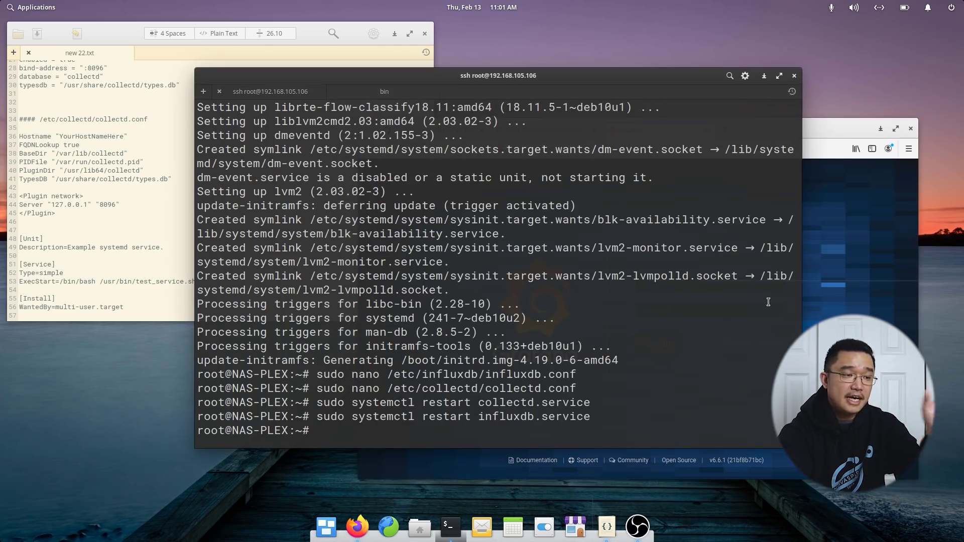
{"action": "key", "text": "Up"}
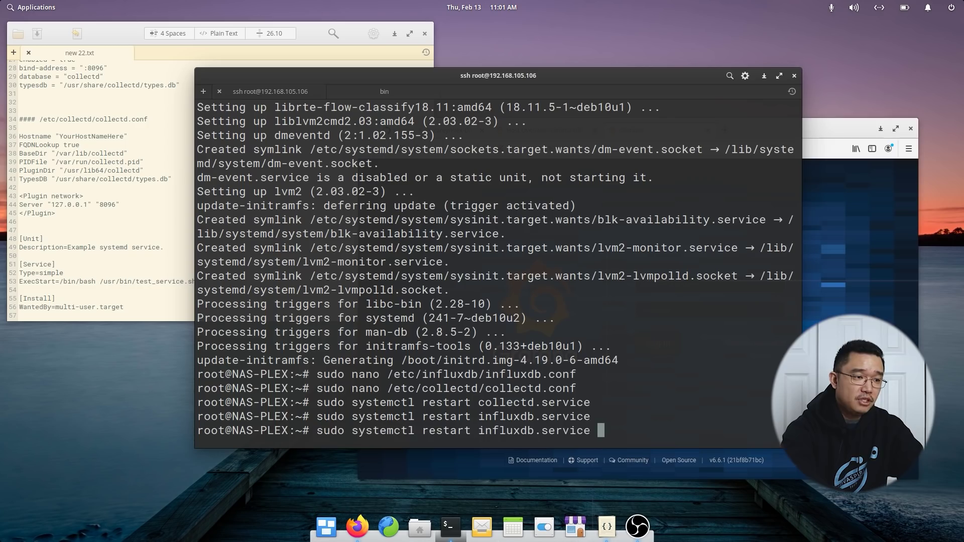
{"action": "key", "text": "Left"}
{"action": "key", "text": "Left"}
{"action": "key", "text": "Left"}
{"action": "key", "text": "Left"}
{"action": "key", "text": "Left"}
{"action": "key", "text": "Left"}
{"action": "key", "text": "Left"}
{"action": "key", "text": "Left"}
{"action": "key", "text": "Left"}
{"action": "key", "text": "Left"}
{"action": "key", "text": "Left"}
{"action": "key", "text": "Left"}
{"action": "key", "text": "Left"}
{"action": "key", "text": "Left"}
{"action": "key", "text": "Left"}
{"action": "key", "text": "Left"}
{"action": "key", "text": "Left"}
{"action": "key", "text": "BackSpace"}
{"action": "key", "text": "BackSpace"}
{"action": "key", "text": "BackSpace"}
{"action": "key", "text": "BackSpace"}
{"action": "key", "text": "BackSpace"}
{"action": "key", "text": "BackSpace"}
{"action": "key", "text": "BackSpace"}
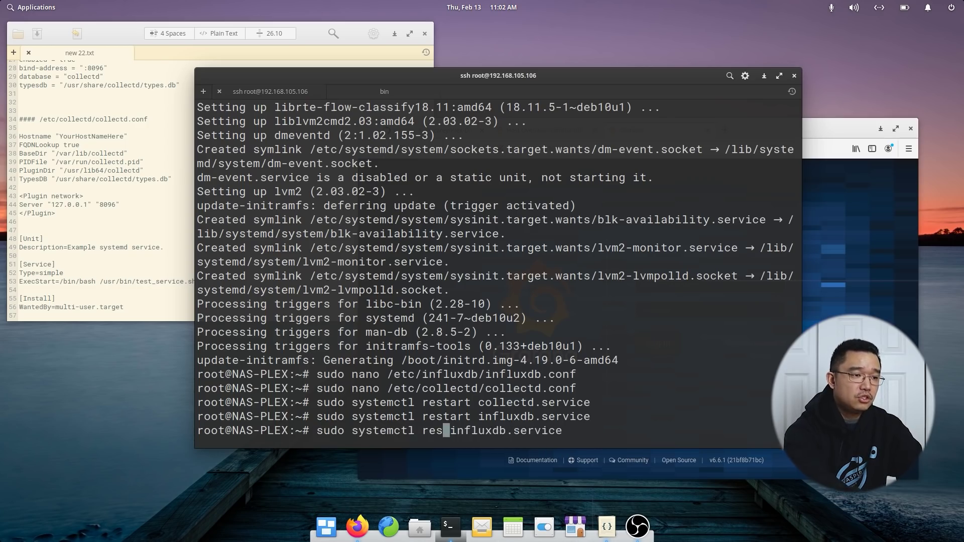
Check influxdb.service status and confirm it is active (running).
{"action": "type", "text": "status"}
{"action": "key", "text": "Return"}
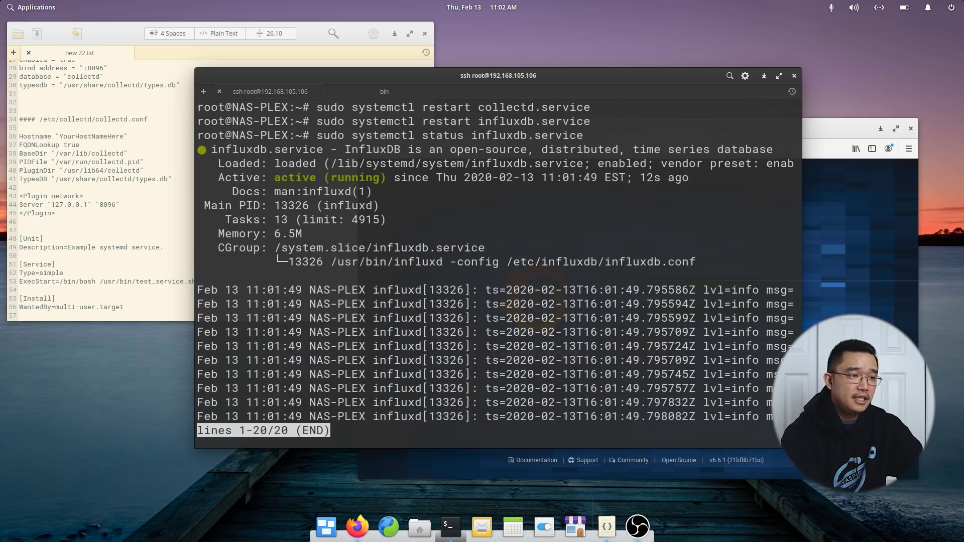
{"action": "key", "text": "q"}
Check collectd.service status and confirm it is running with plugins loaded.
{"action": "key", "text": "Up"}
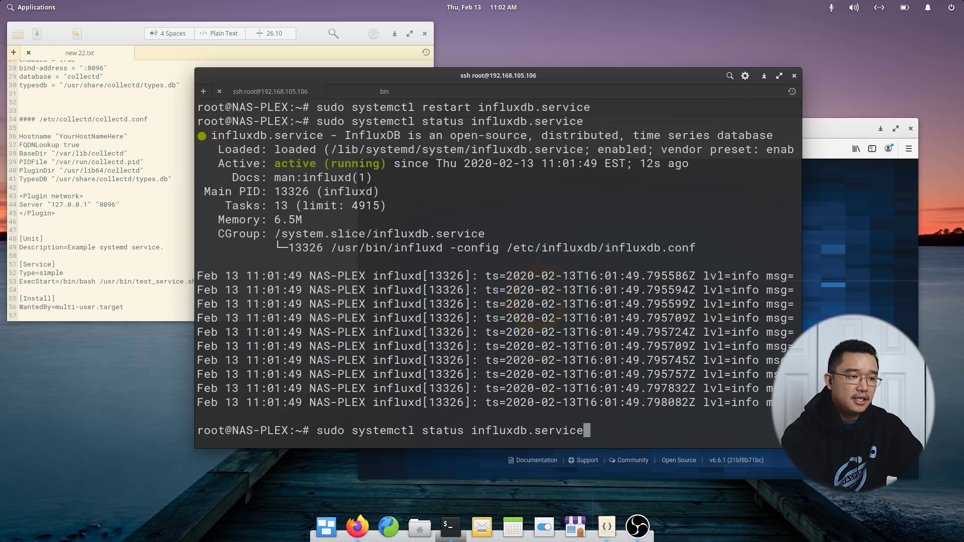
{"action": "key", "text": "Left"}
{"action": "key", "text": "Left"}
{"action": "key", "text": "Left"}
{"action": "key", "text": "Left"}
{"action": "key", "text": "Left"}
{"action": "key", "text": "Left"}
{"action": "key", "text": "Left"}
{"action": "key", "text": "Left"}
{"action": "key", "text": "Left"}
{"action": "key", "text": "Left"}
{"action": "key", "text": "Left"}
{"action": "key", "text": "Left"}
{"action": "key", "text": "Left"}
{"action": "key", "text": "Left"}
{"action": "key", "text": "Left"}
{"action": "key", "text": "Up"}
{"action": "key", "text": "Up"}
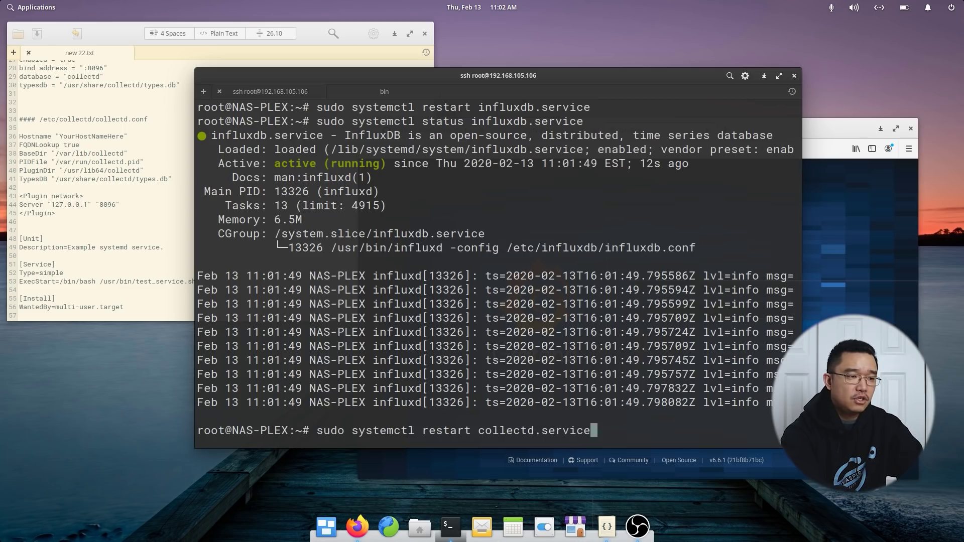
{"action": "key", "text": "Left"}
{"action": "key", "text": "Left"}
{"action": "key", "text": "Left"}
{"action": "key", "text": "Left"}
{"action": "key", "text": "Left"}
{"action": "key", "text": "Left"}
{"action": "key", "text": "Left"}
{"action": "key", "text": "Left"}
{"action": "key", "text": "Left"}
{"action": "key", "text": "Left"}
{"action": "key", "text": "Left"}
{"action": "key", "text": "Left"}
{"action": "key", "text": "Left"}
{"action": "key", "text": "Left"}
{"action": "key", "text": "Left"}
{"action": "key", "text": "Left"}
{"action": "key", "text": "Left"}
{"action": "key", "text": "BackSpace"}
{"action": "key", "text": "BackSpace"}
{"action": "key", "text": "BackSpace"}
{"action": "key", "text": "BackSpace"}
{"action": "key", "text": "BackSpace"}
{"action": "key", "text": "BackSpace"}
{"action": "key", "text": "BackSpace"}
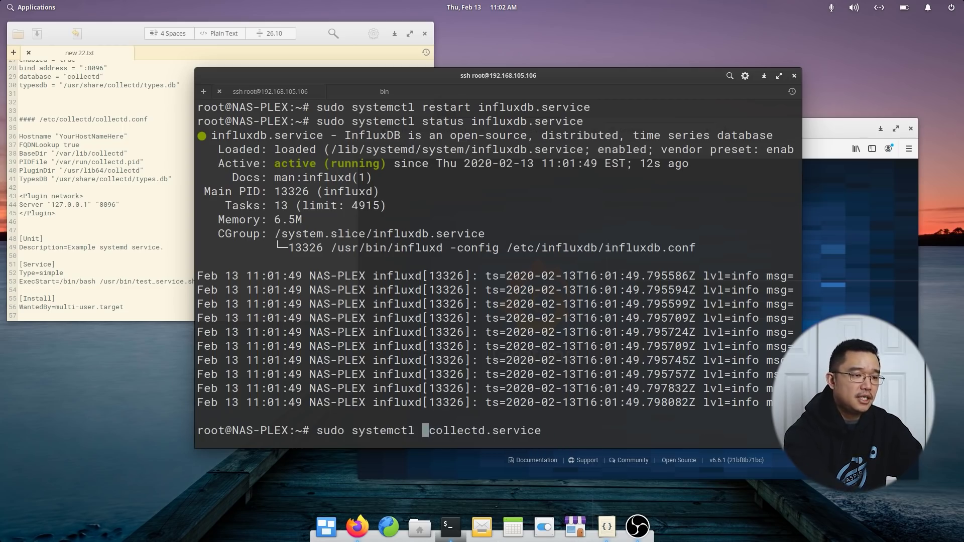
{"action": "type", "text": "status"}
{"action": "key", "text": "Return"}
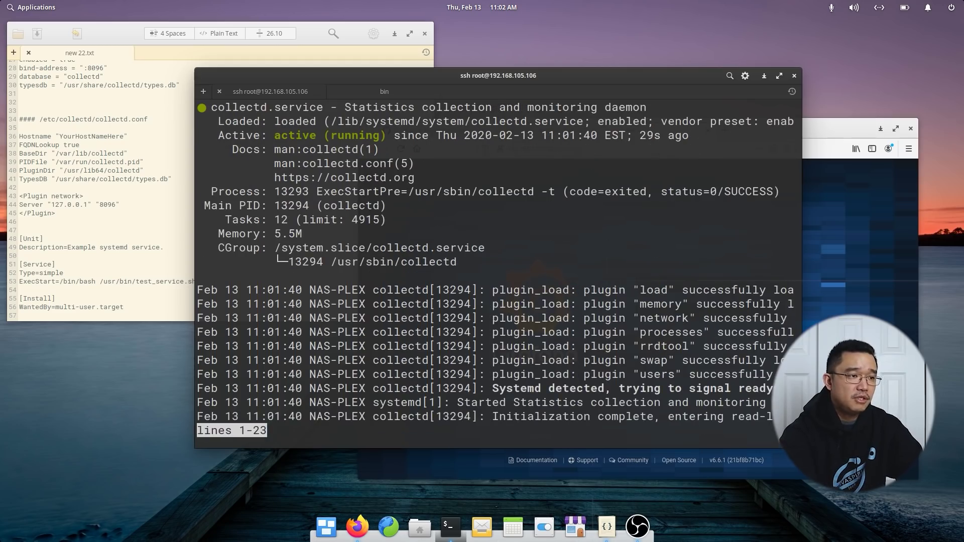
{"action": "key", "text": "q"}
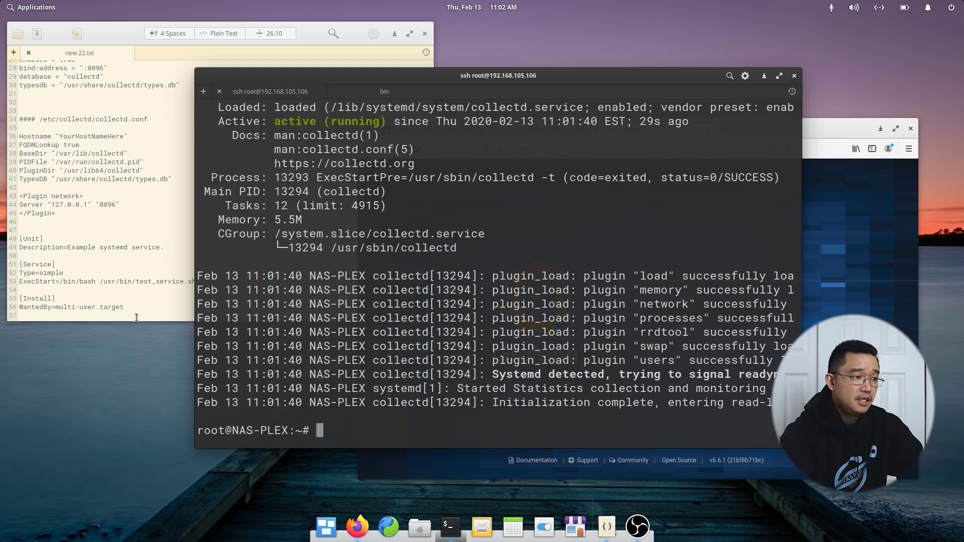
{"action": "left_click", "coordinate": [136, 317]}
{"action": "left_click", "coordinate": [746, 363]}
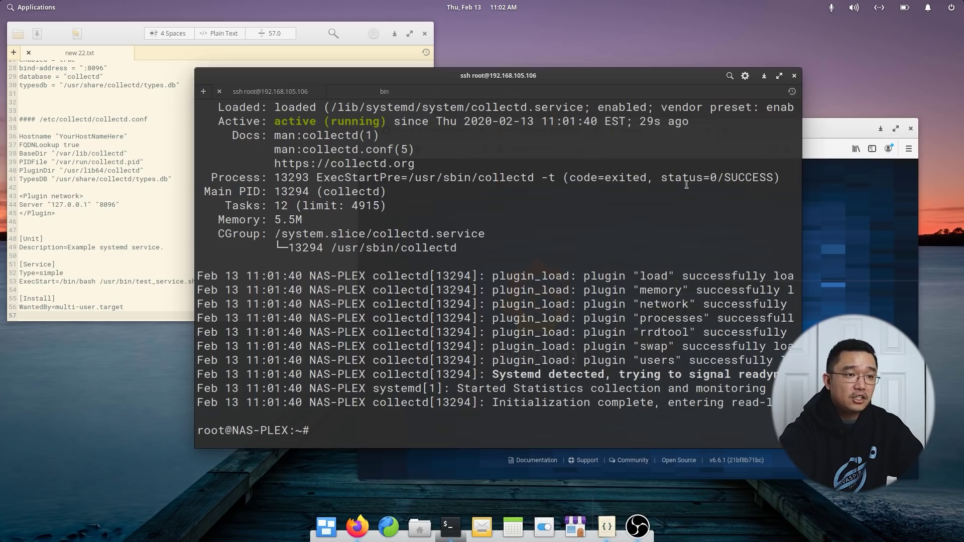
Copy the Plex-Data-Collector-For-InfluxDB GitHub repository URL from Firefox's address bar.
{"action": "left_click", "coordinate": [818, 132]}
{"action": "left_click", "coordinate": [432, 130]}
{"action": "left_click", "coordinate": [698, 148]}
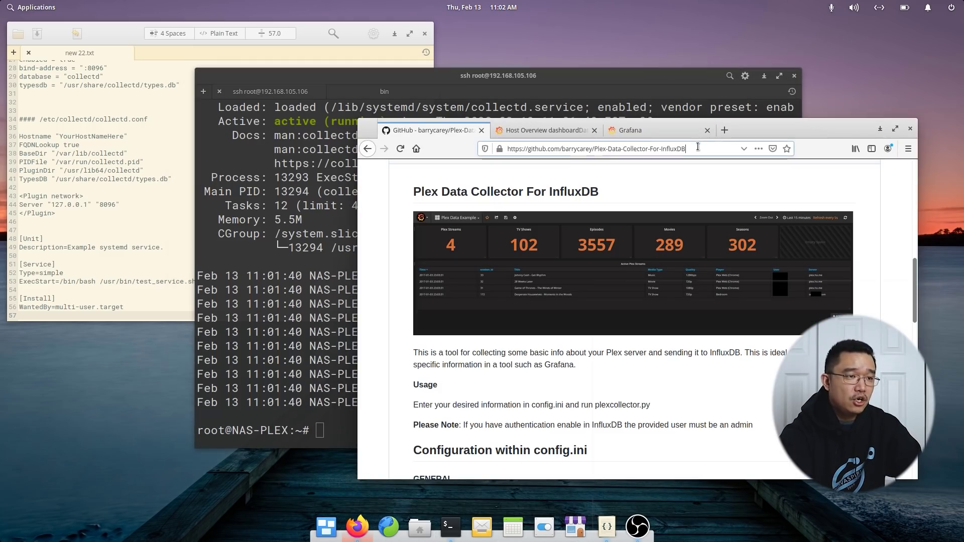
{"action": "left_click_drag", "start_coordinate": [698, 148], "coordinate": [506, 148]}
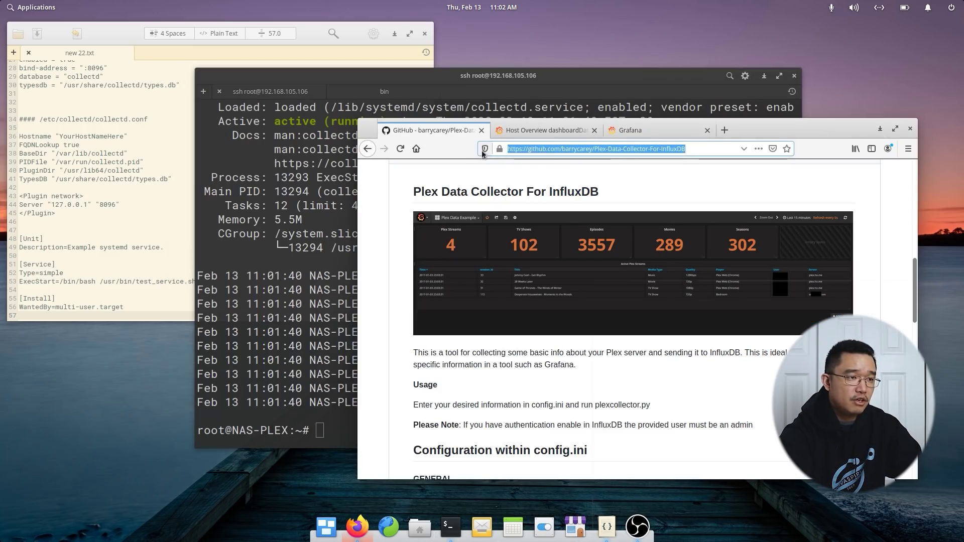
{"action": "right_click", "coordinate": [667, 148]}
{"action": "left_click", "coordinate": [694, 177]}
{"action": "scroll", "coordinate": [534, 290], "scroll_direction": "up", "scroll_amount": 3}
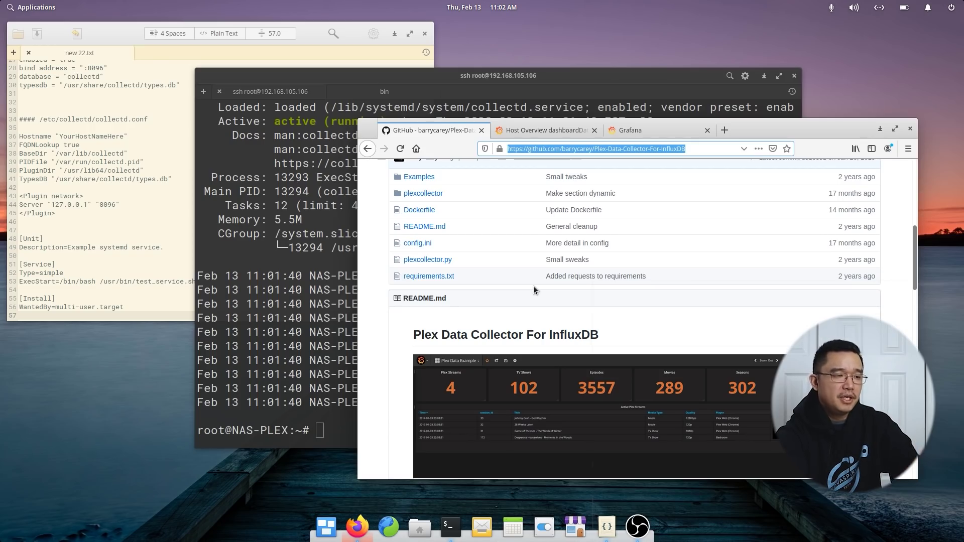
{"action": "scroll", "coordinate": [578, 312], "scroll_direction": "down", "scroll_amount": 2}
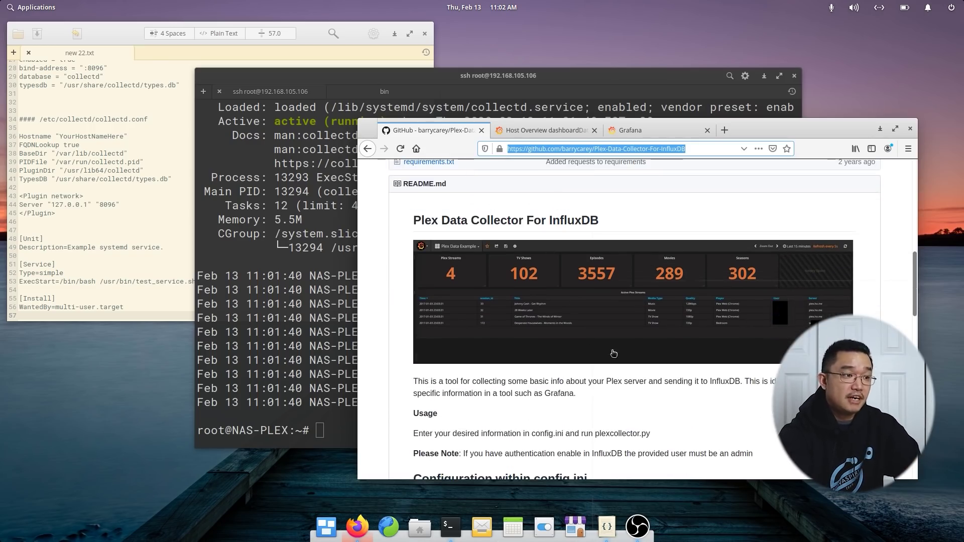
{"action": "left_click", "coordinate": [343, 422]}
Clone the Plex-Data-Collector-For-InfluxDB repository into /opt and check the new folder.
{"action": "type", "text": "cd /opt"}
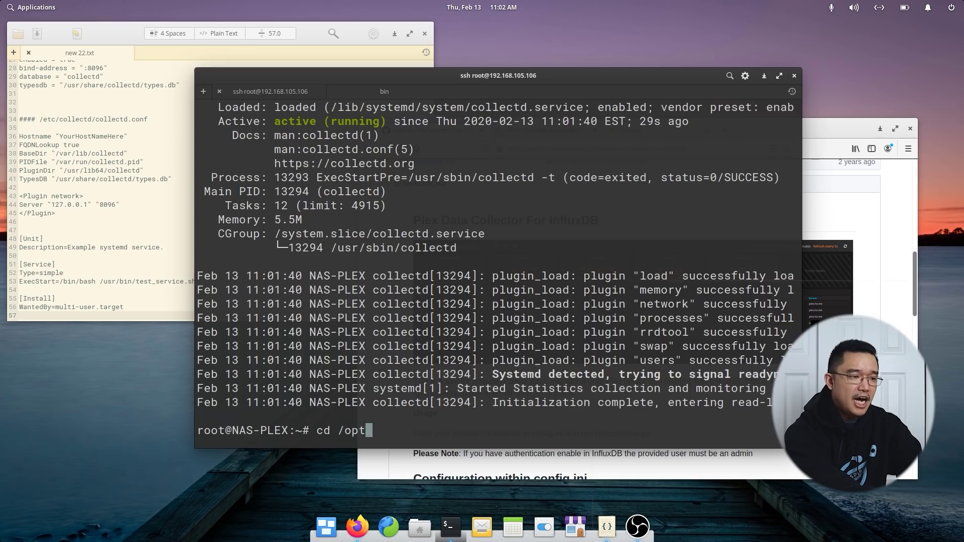
{"action": "key", "text": "Return"}
{"action": "type", "text": "ls"}
{"action": "key", "text": "Return"}
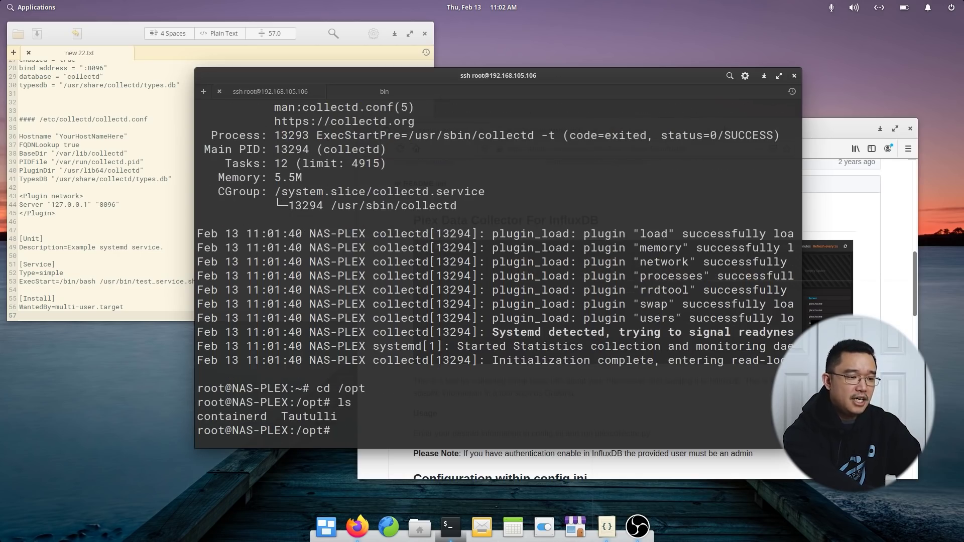
{"action": "type", "text": "git cl"}
{"action": "key", "text": "BackSpace"}
{"action": "key", "text": "BackSpace"}
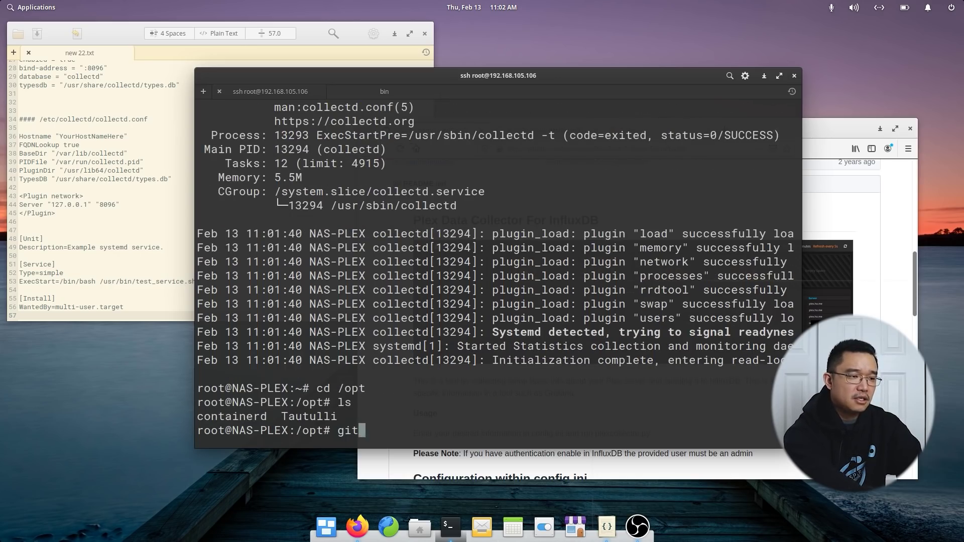
{"action": "type", "text": "clone"}
{"action": "key", "text": "ctrl+shift+v"}
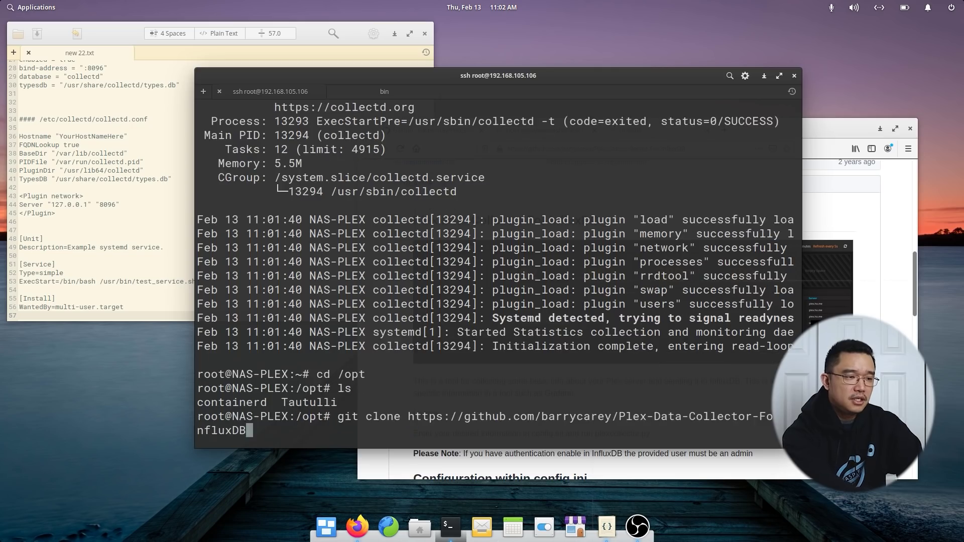
{"action": "key", "text": "Return"}
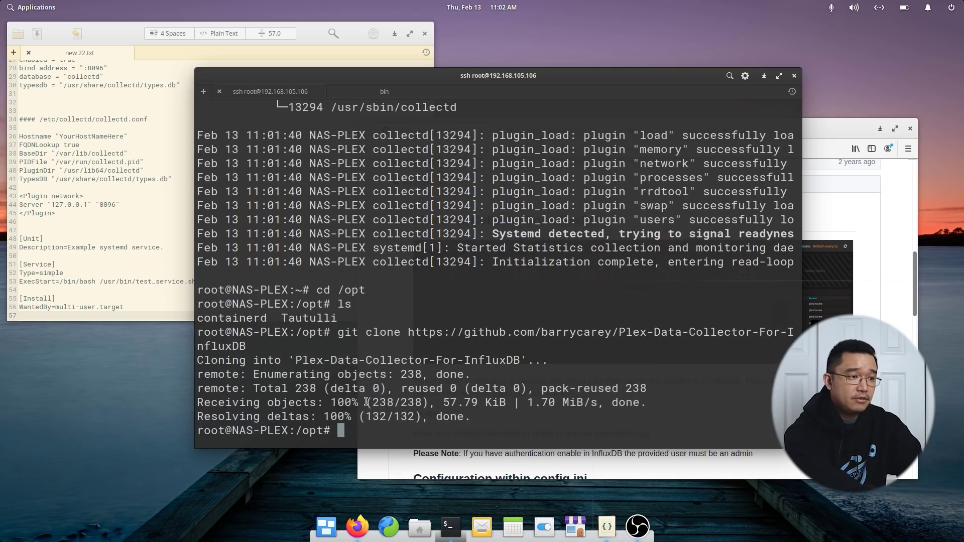
{"action": "type", "text": "ls"}
{"action": "key", "text": "Return"}
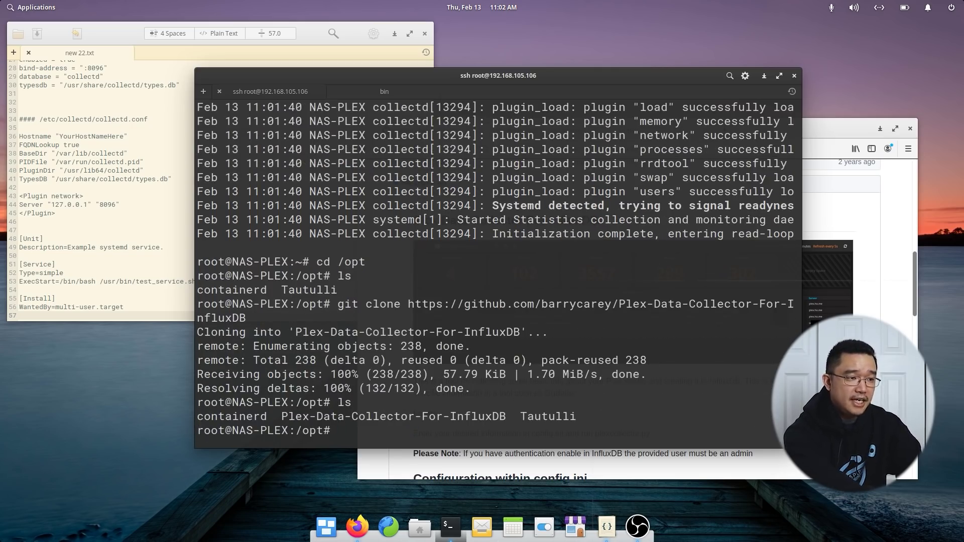
Rename the Plex-Data-Collector-For-InfluxDB folder to plexcollector.
{"action": "type", "text": "mv "}
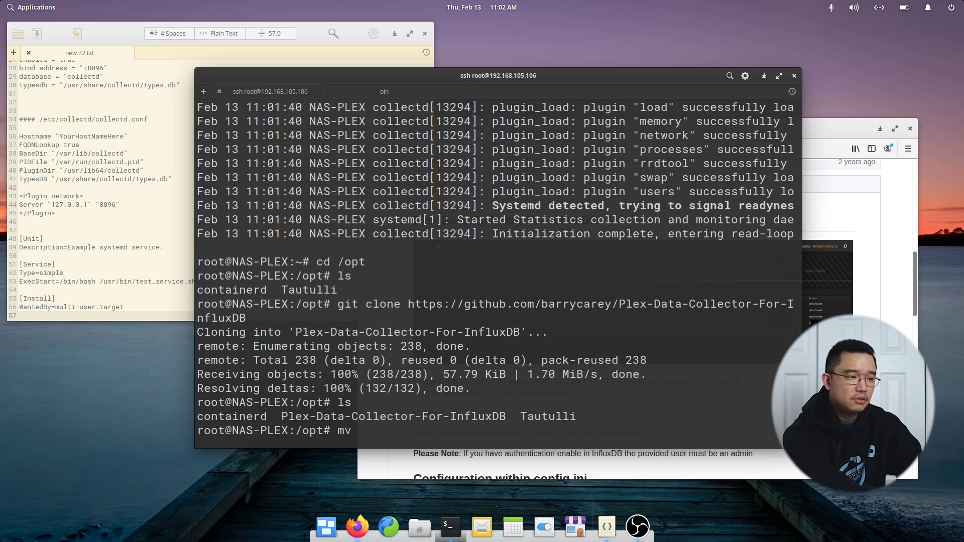
{"action": "type", "text": "P"}
{"action": "key", "text": "Tab"}
{"action": "type", "text": "pl"}
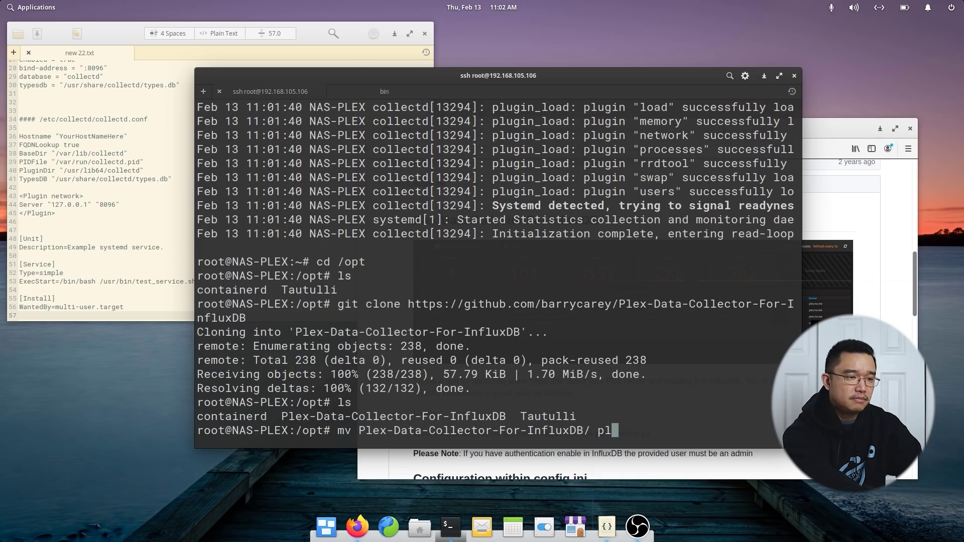
{"action": "type", "text": "exc"}
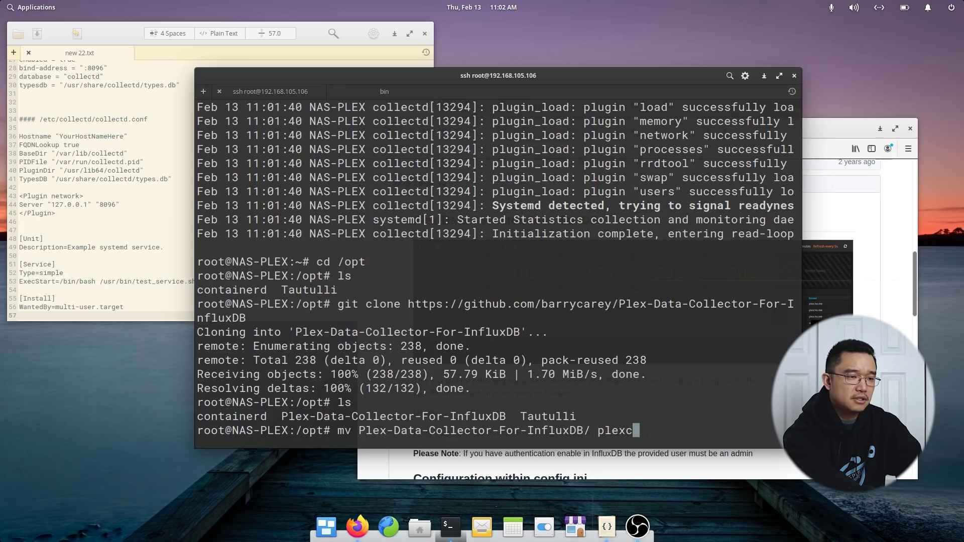
{"action": "type", "text": "ollector"}
{"action": "key", "text": "Return"}
Enter plexcollector, list its files, and start the nano command for config.ini.
{"action": "type", "text": "c"}
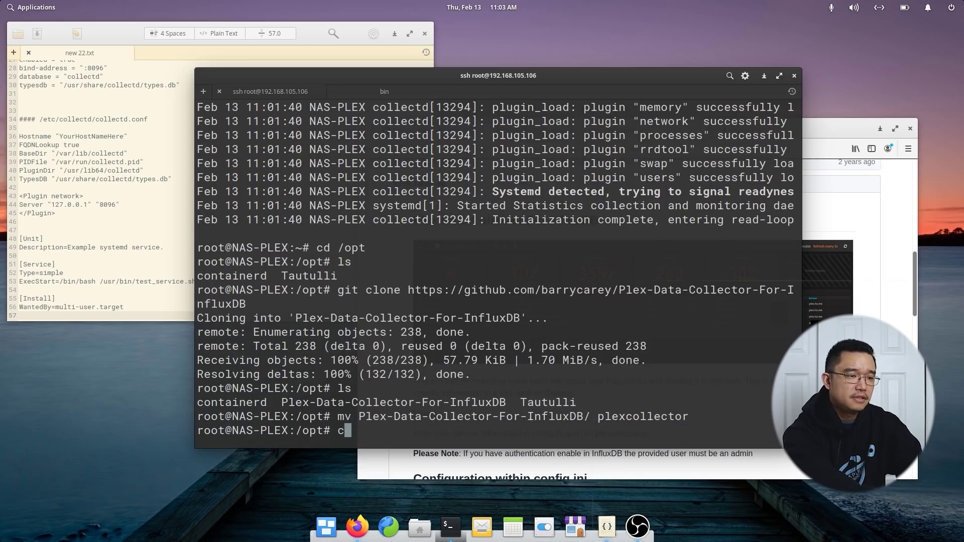
{"action": "type", "text": "d p"}
{"action": "key", "text": "Tab"}
{"action": "key", "text": "Return"}
{"action": "type", "text": "ls"}
{"action": "key", "text": "Return"}
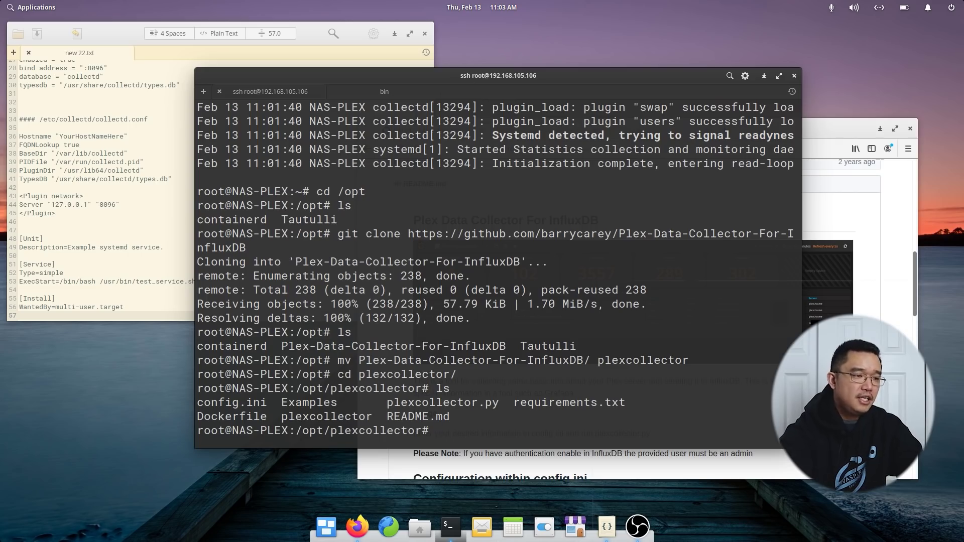
{"action": "type", "text": "nano "}
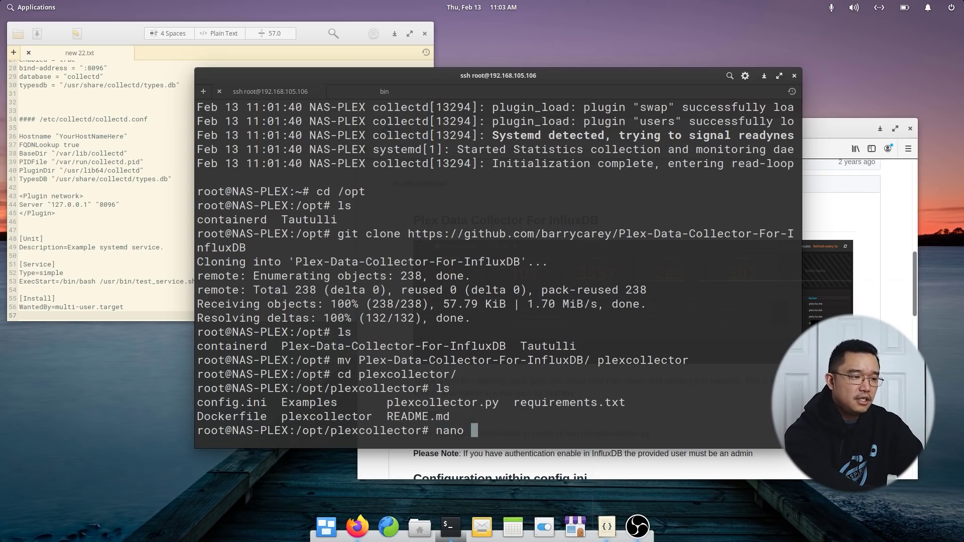
{"action": "type", "text": "co"}
{"action": "key", "text": "Tab"}
Open config.ini and add 192.168.105.106 to the Servers line under [PLEX].
{"action": "key", "text": "Return"}
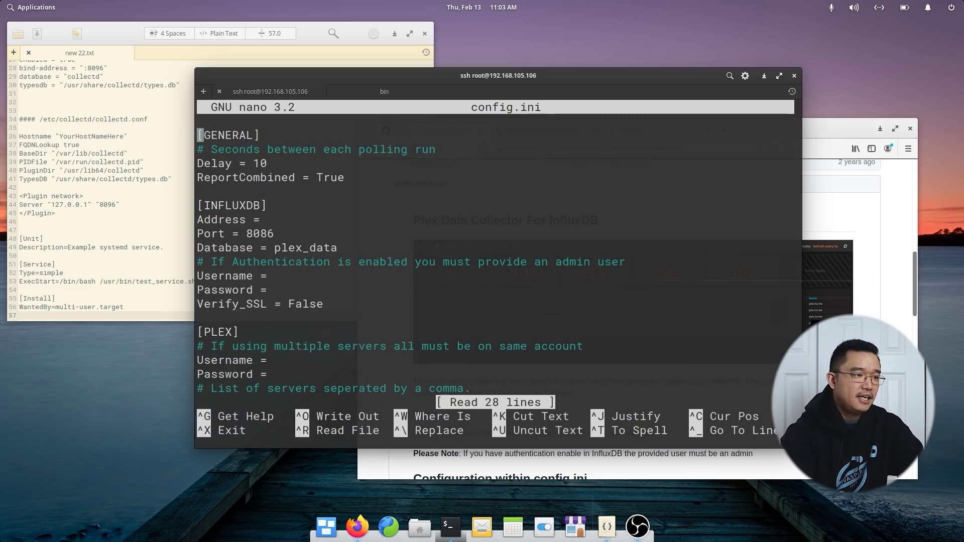
{"action": "key", "text": "Down"}
{"action": "key", "text": "Down"}
{"action": "key", "text": "Down"}
{"action": "key", "text": "Down"}
{"action": "key", "text": "Down"}
{"action": "key", "text": "Down"}
{"action": "key", "text": "Down"}
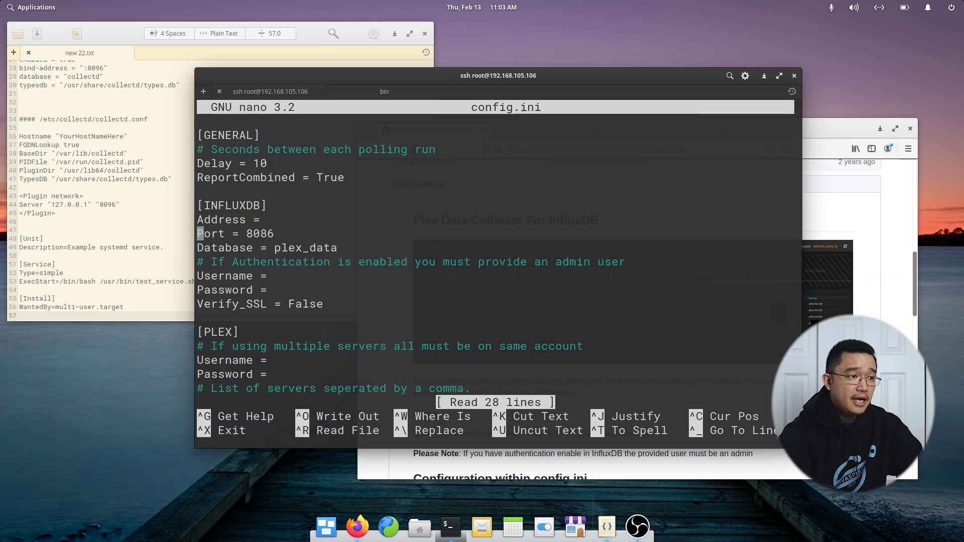
{"action": "key", "text": "Up"}
{"action": "key", "text": "Down"}
{"action": "key", "text": "Down"}
{"action": "key", "text": "Up"}
{"action": "key", "text": "Up"}
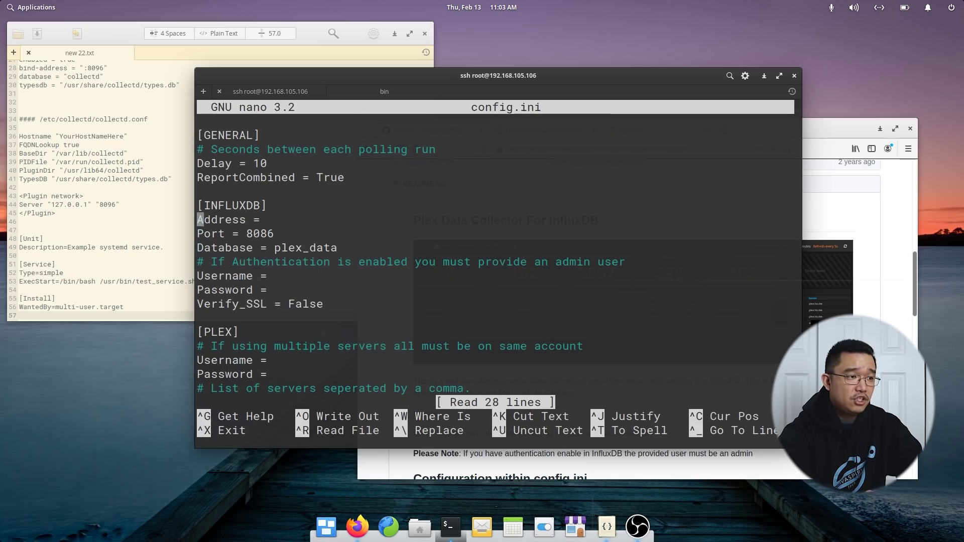
{"action": "key", "text": "Up"}
{"action": "key", "text": "Down"}
{"action": "key", "text": "Down"}
{"action": "key", "text": "Down"}
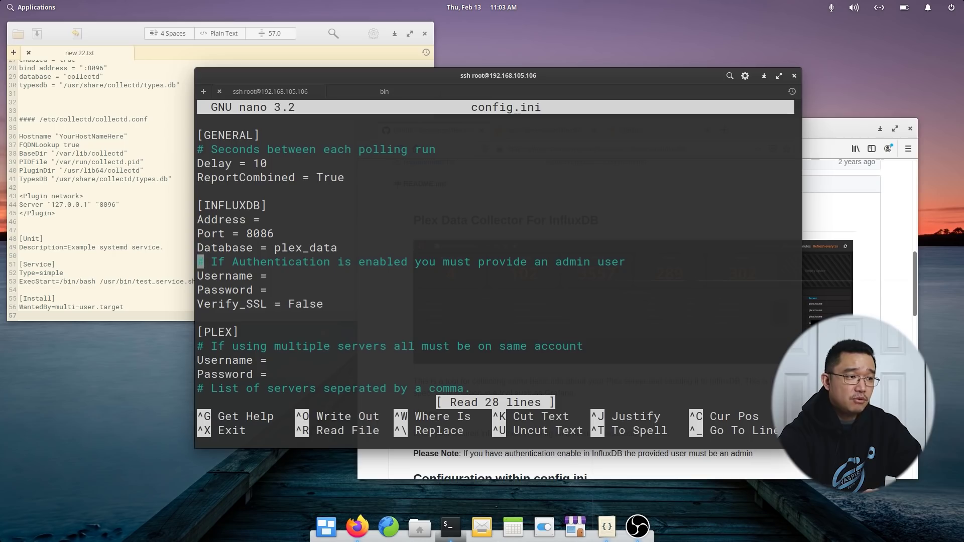
{"action": "key", "text": "Down"}
{"action": "key", "text": "Down"}
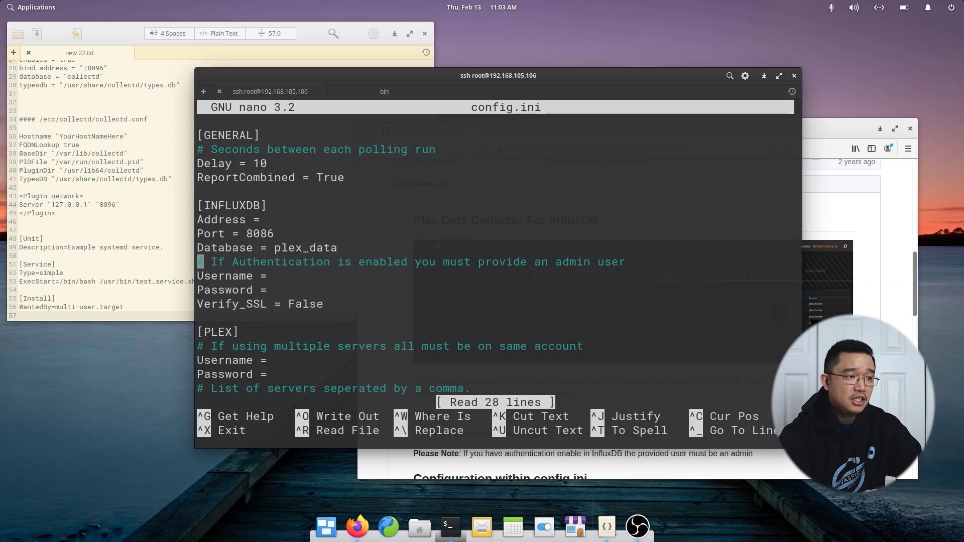
{"action": "key", "text": "Down"}
{"action": "key", "text": "Down"}
{"action": "key", "text": "Down"}
{"action": "key", "text": "Down"}
{"action": "key", "text": "Down"}
{"action": "key", "text": "Down"}
{"action": "key", "text": "Down"}
{"action": "key", "text": "Down"}
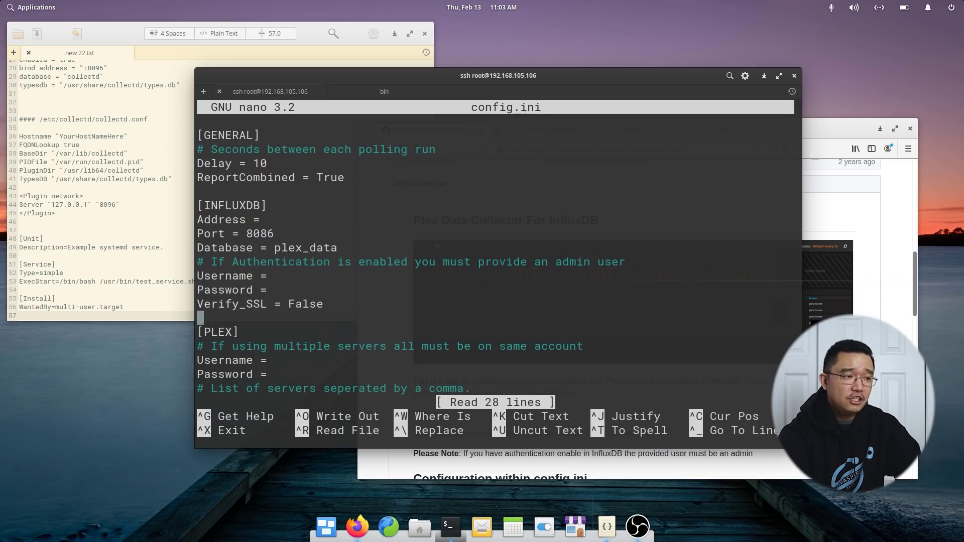
{"action": "key", "text": "Down"}
{"action": "key", "text": "Down"}
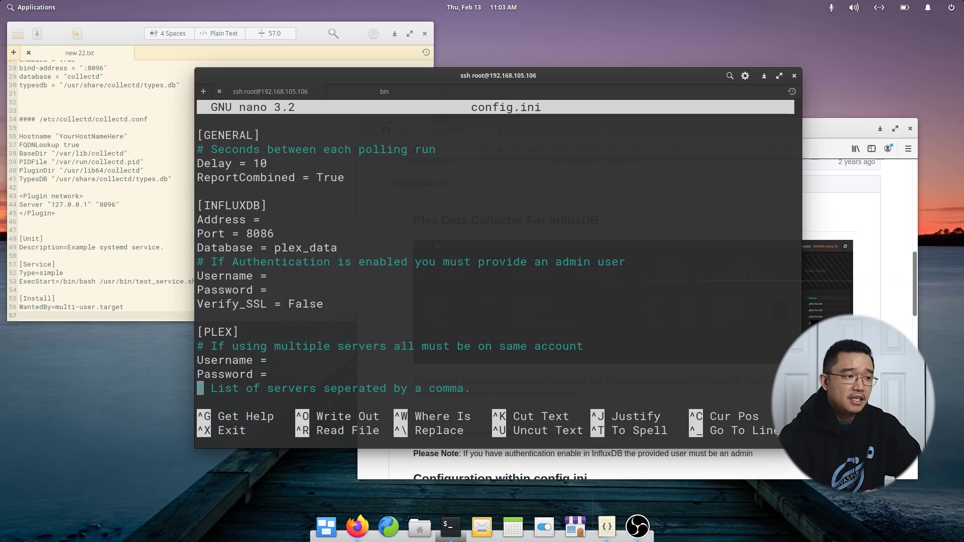
{"action": "key", "text": "Up"}
{"action": "key", "text": "Up"}
{"action": "key", "text": "Up"}
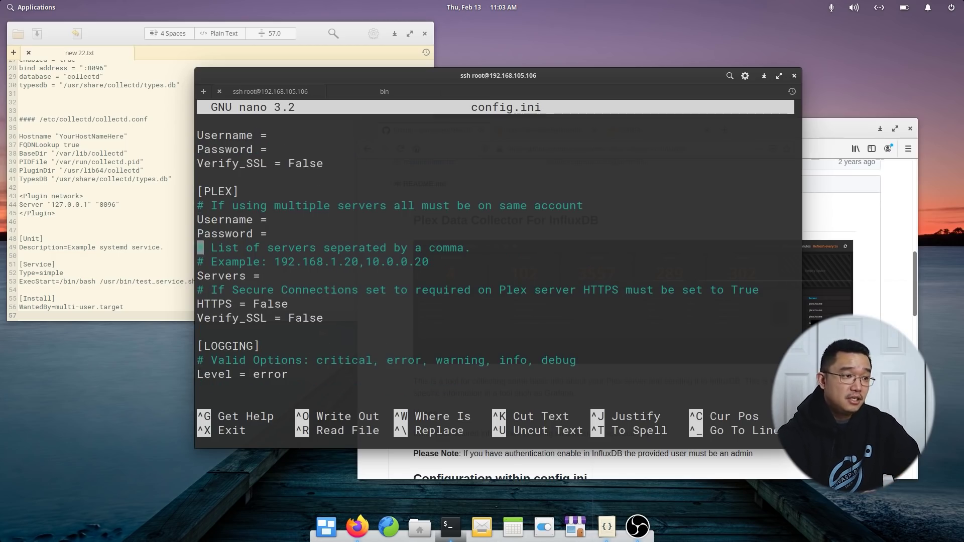
{"action": "key", "text": "Down"}
{"action": "key", "text": "Down"}
{"action": "key", "text": "Down"}
{"action": "key", "text": "Left"}
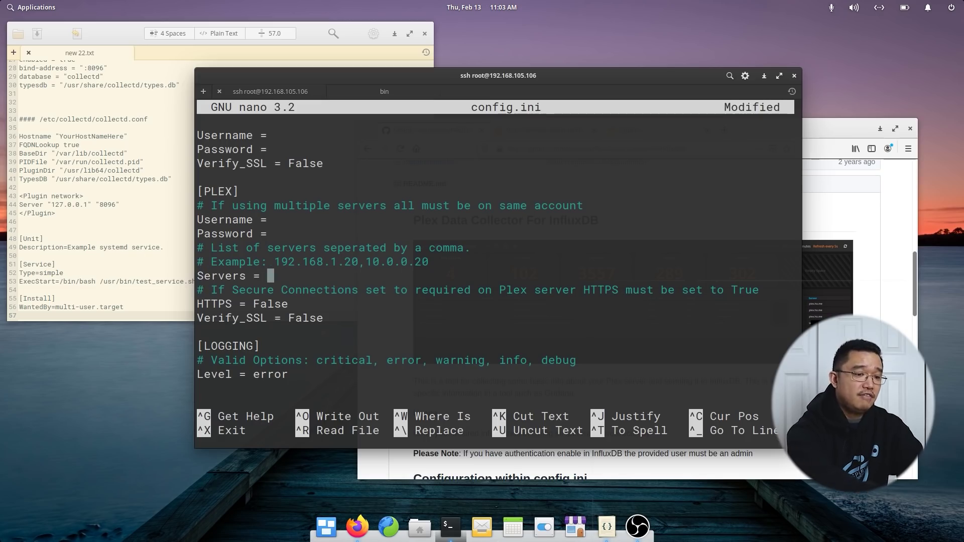
{"action": "type", "text": "192.168"}
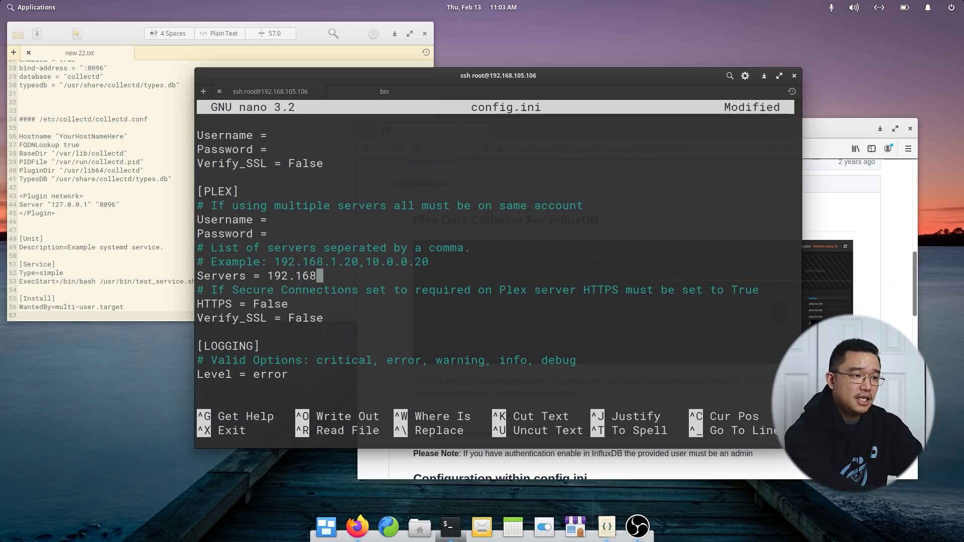
{"action": "type", "text": ".105.106"}
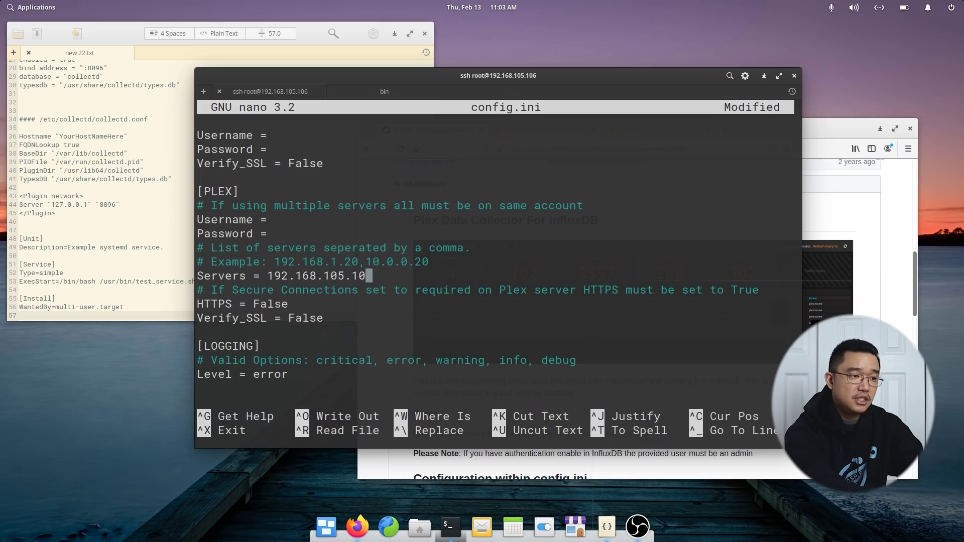
Review the remaining settings, then save config.ini and exit nano.
{"action": "key", "text": "Down"}
{"action": "key", "text": "Down"}
{"action": "key", "text": "Down"}
{"action": "key", "text": "Down"}
{"action": "key", "text": "Down"}
{"action": "key", "text": "Down"}
{"action": "key", "text": "Down"}
{"action": "key", "text": "Down"}
{"action": "key", "text": "Down"}
{"action": "key", "text": "Up"}
{"action": "key", "text": "Up"}
{"action": "key", "text": "Up"}
{"action": "key", "text": "Up"}
{"action": "key", "text": "Up"}
{"action": "key", "text": "Up"}
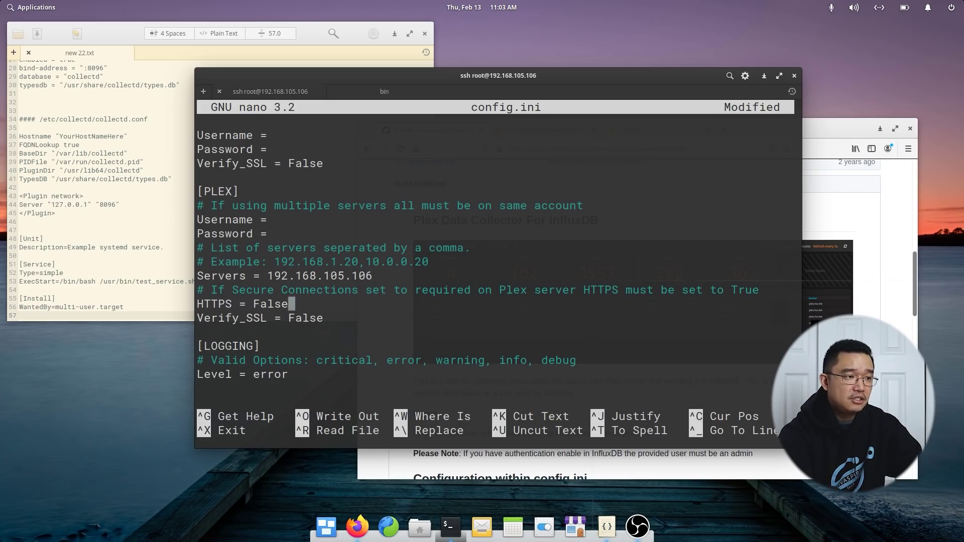
{"action": "key", "text": "Up"}
{"action": "key", "text": "Up"}
{"action": "key", "text": "Up"}
{"action": "key", "text": "Up"}
{"action": "key", "text": "Up"}
{"action": "key", "text": "Up"}
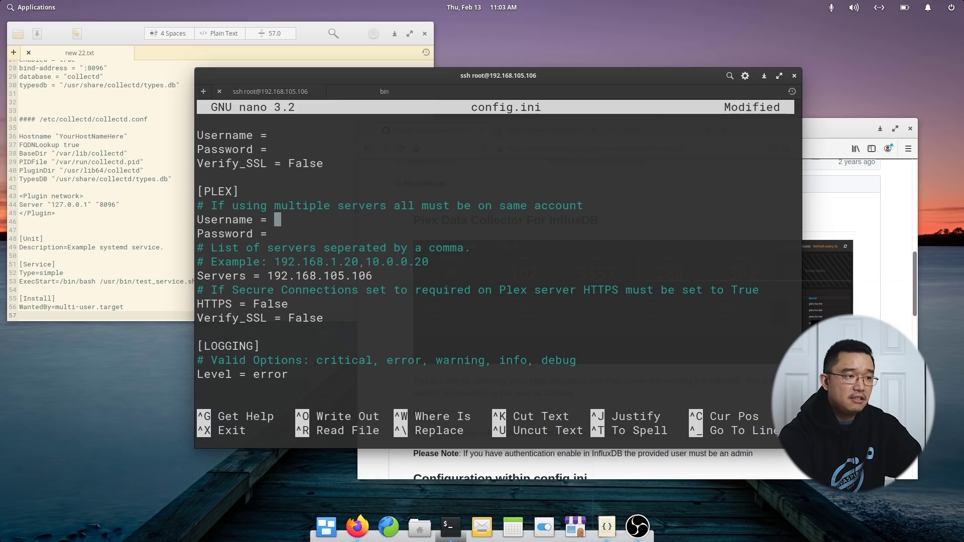
{"action": "key", "text": "ctrl+x"}
{"action": "key", "text": "y"}
{"action": "key", "text": "Return"}
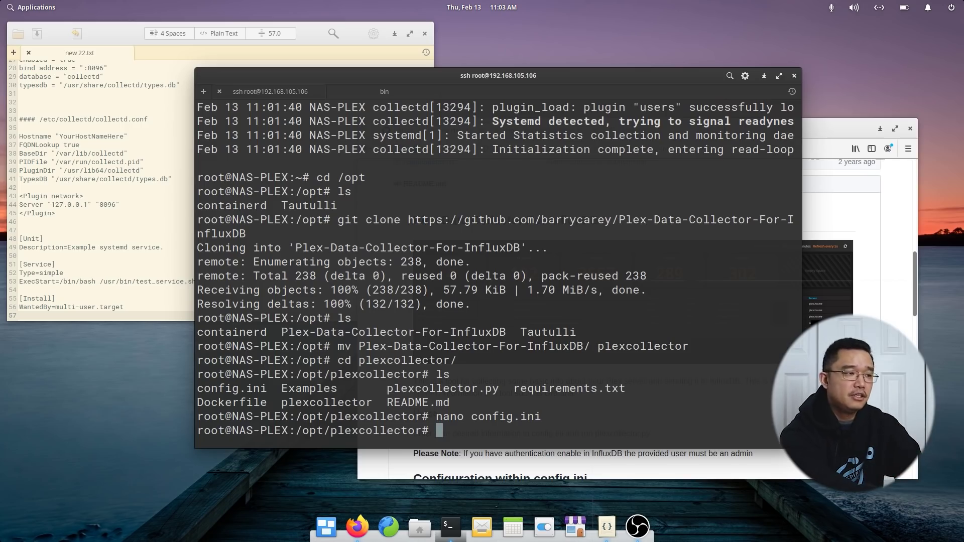
Install the collector's Python packages with pip3 install -r requirements.txt.
{"action": "type", "text": "pip3"}
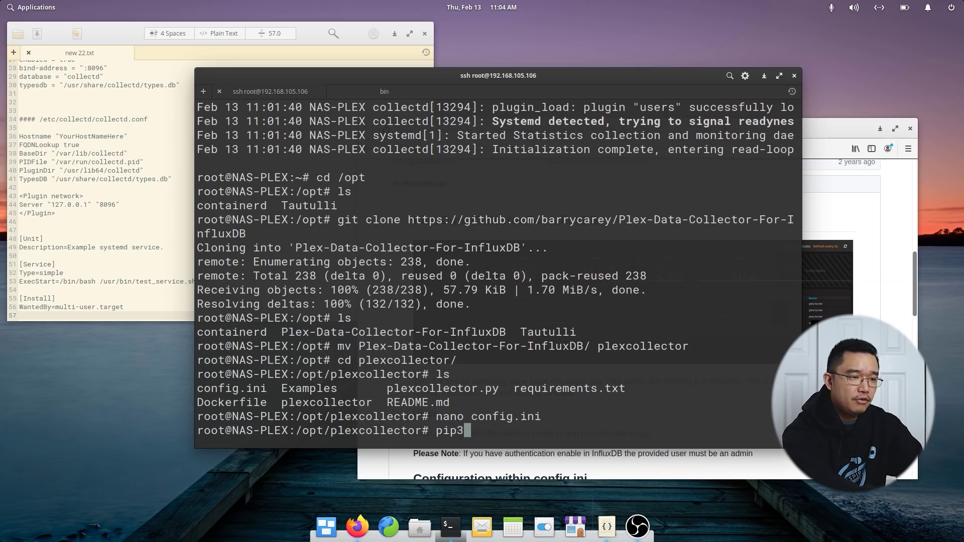
{"action": "type", "text": " install -r re"}
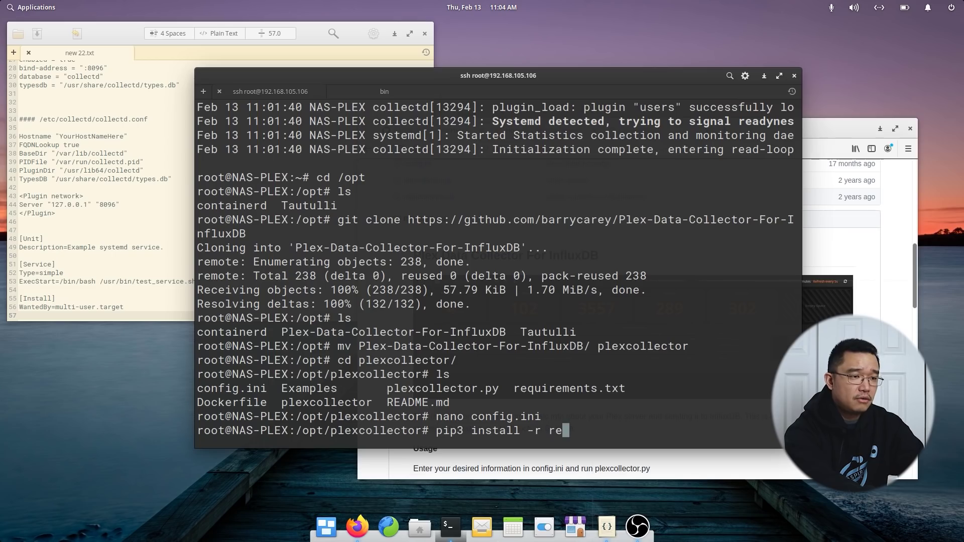
{"action": "key", "text": "Tab"}
{"action": "key", "text": "Return"}
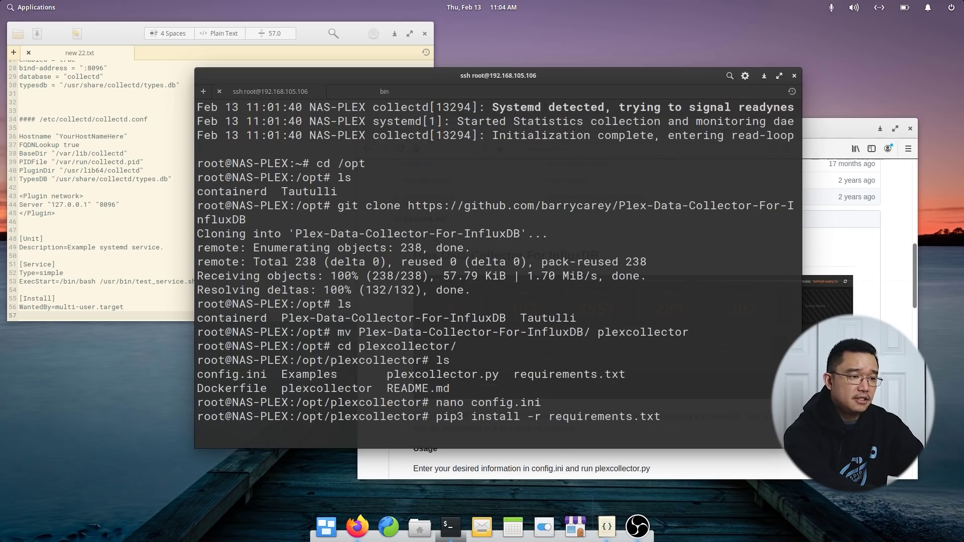
{"action": "key", "text": "Return"}
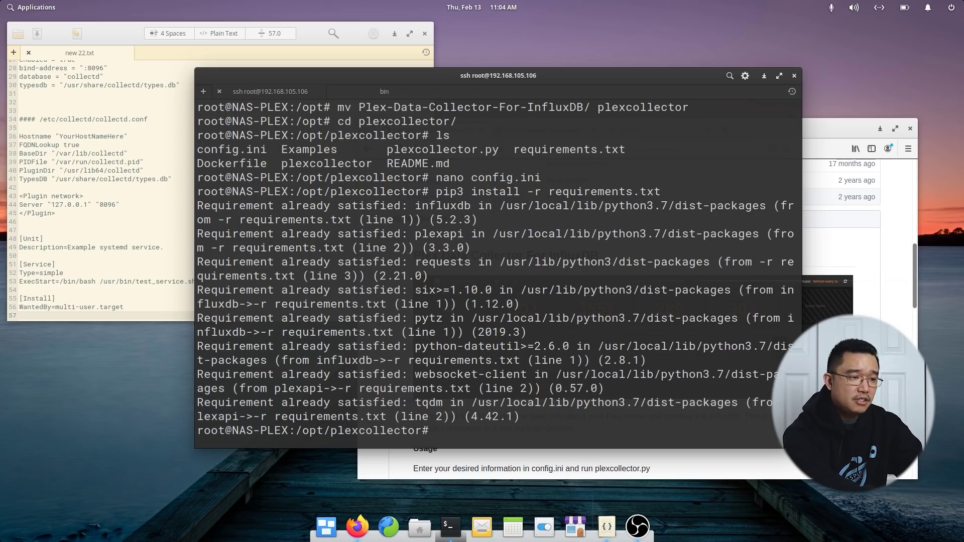
Check the Python 3 version, then run python ./plexcollector.py.
{"action": "type", "text": "python3"}
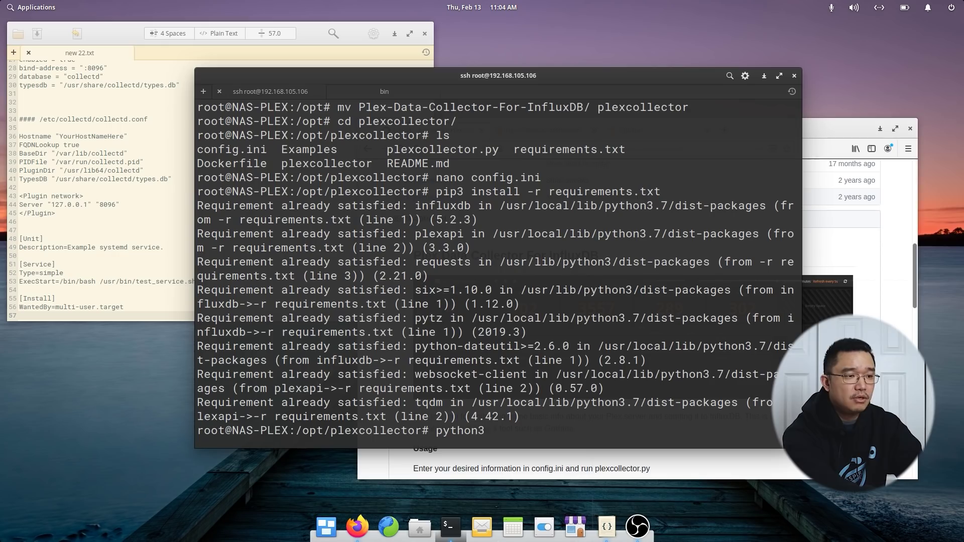
{"action": "key", "text": "BackSpace"}
{"action": "type", "text": " --version"}
{"action": "key", "text": "Return"}
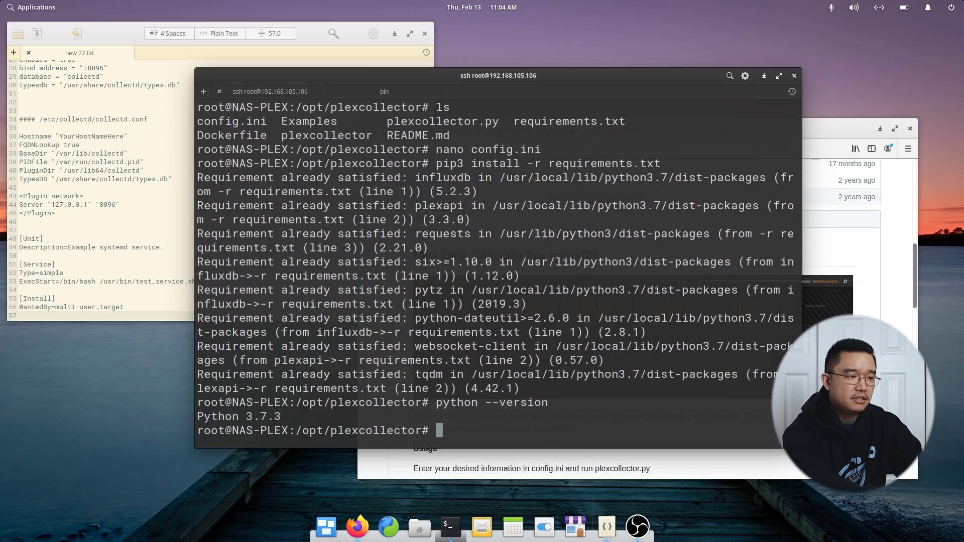
{"action": "type", "text": "python"}
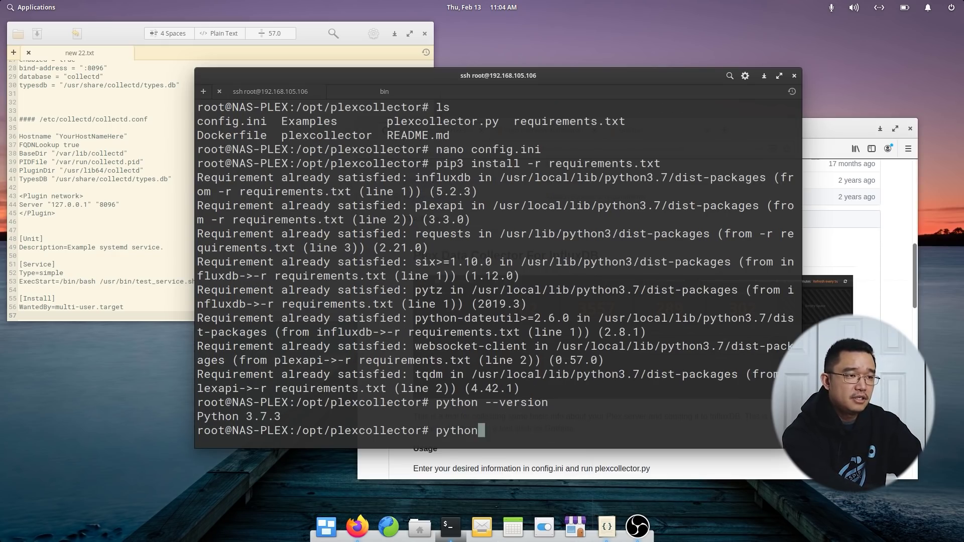
{"action": "type", "text": " ./pl"}
{"action": "key", "text": "Tab"}
{"action": "type", "text": ".py"}
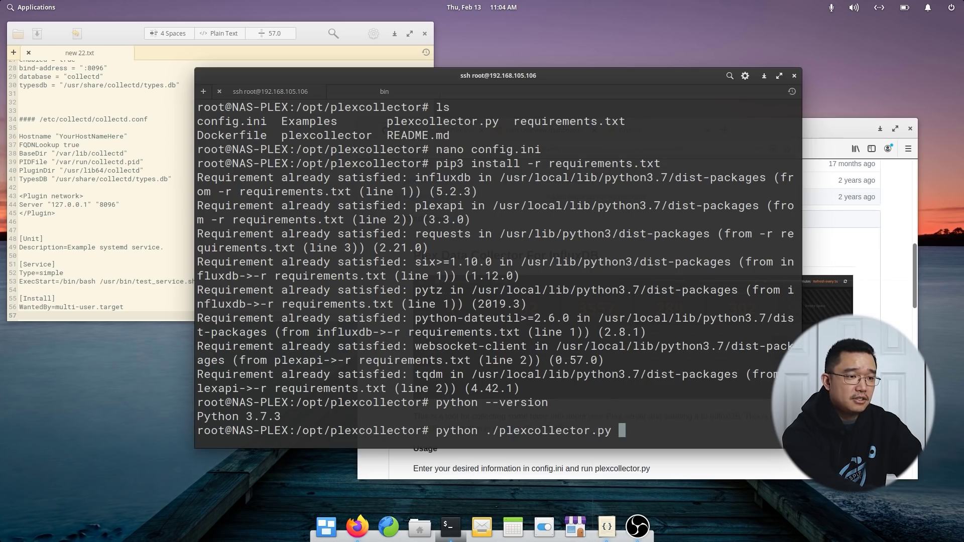
{"action": "key", "text": "Return"}
Reopen config.ini in nano at the InfluxDB Address line.
{"action": "key", "text": "Up"}
{"action": "key", "text": "Up"}
{"action": "key", "text": "Return"}
{"action": "key", "text": "Down"}
{"action": "key", "text": "Down"}
{"action": "key", "text": "Down"}
{"action": "key", "text": "Down"}
{"action": "key", "text": "Down"}
{"action": "key", "text": "Down"}
{"action": "key", "text": "Down"}
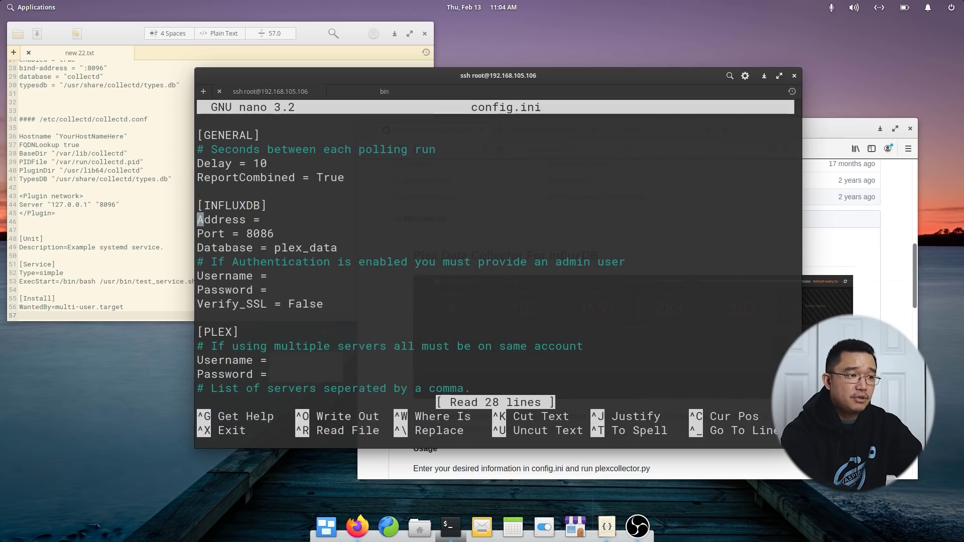
Set the InfluxDB Address to 127.0.0.1 in config.ini and save the file.
{"action": "key", "text": "End"}
{"action": "type", "text": "12"}
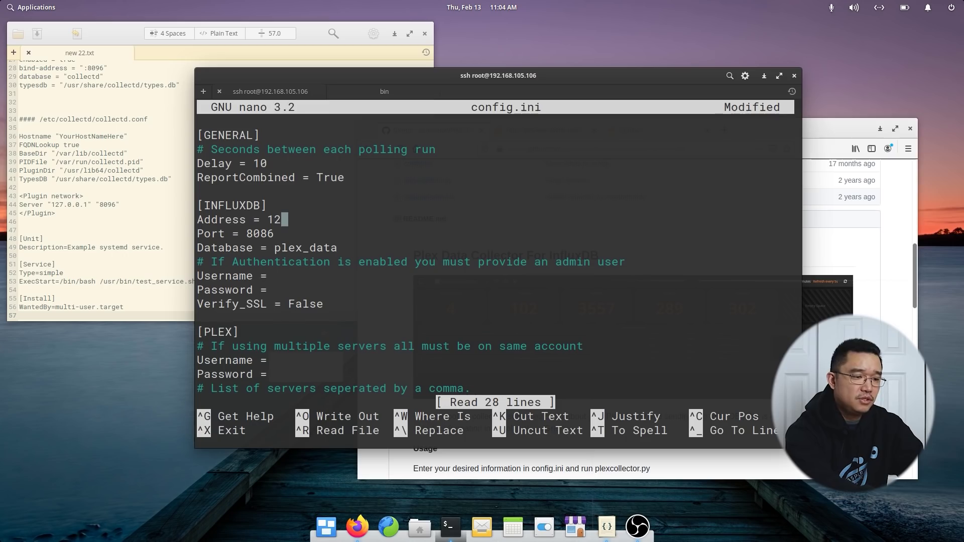
{"action": "type", "text": "7.0.0.1"}
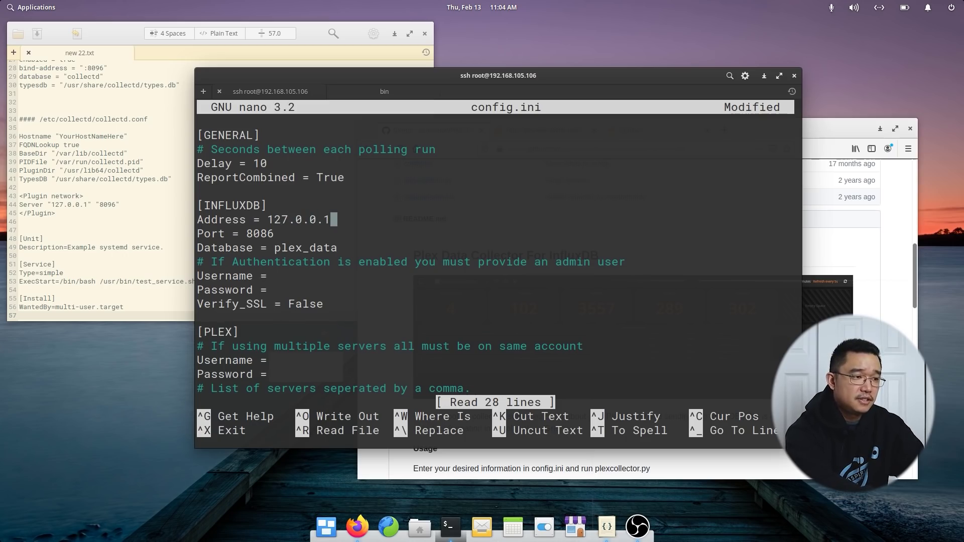
{"action": "key", "text": "ctrl+x"}
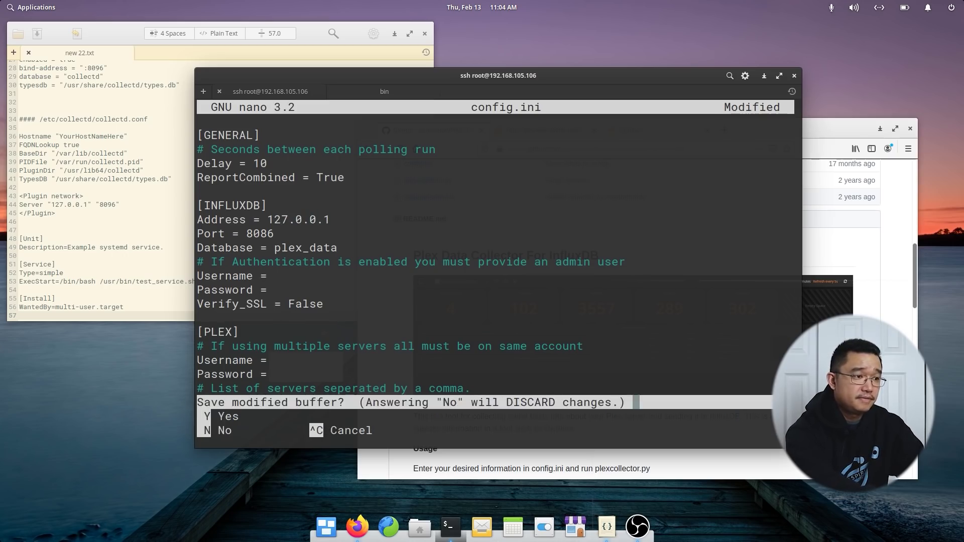
{"action": "key", "text": "y"}
{"action": "key", "text": "Return"}
{"action": "key", "text": "Up"}
{"action": "key", "text": "Up"}
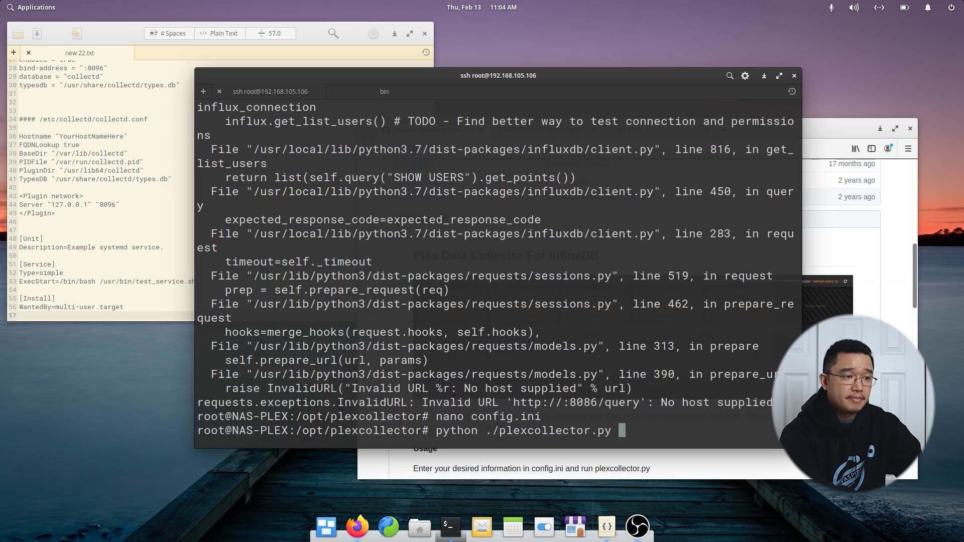
Rerun python ./plexcollector.py so it loads config.ini and tries creating its database.
{"action": "key", "text": "Return"}
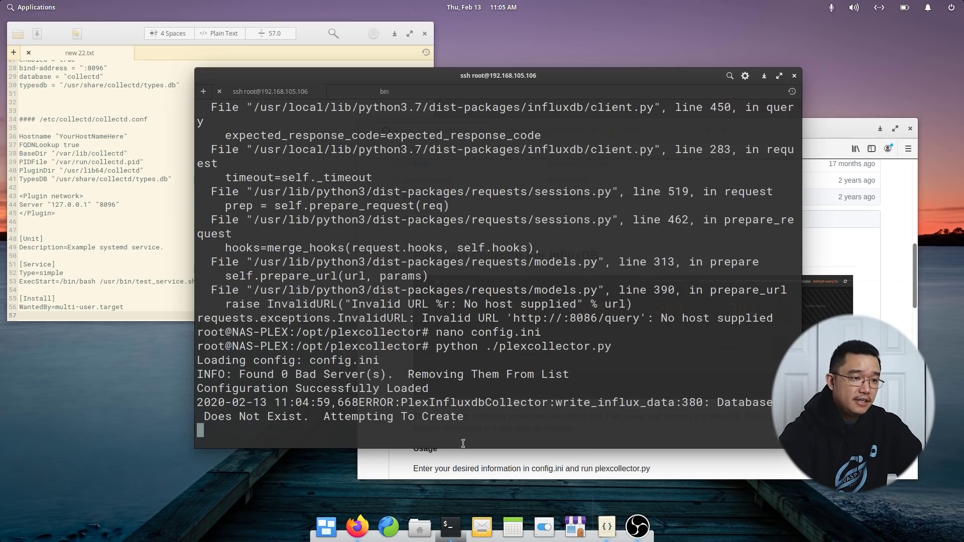
Log in to Grafana as admin with the default password, retrying after a mistyped attempt.
{"action": "left_click", "coordinate": [890, 303]}
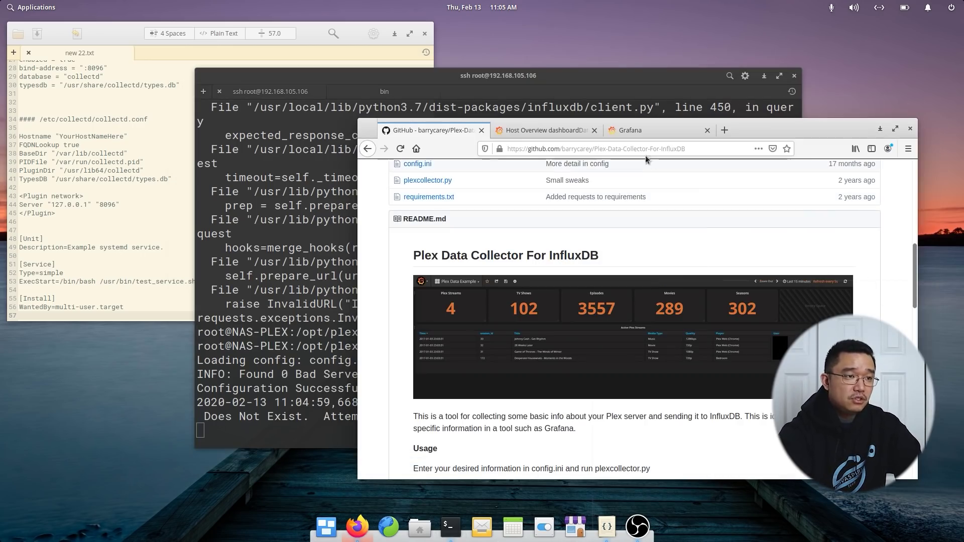
{"action": "left_click", "coordinate": [648, 130]}
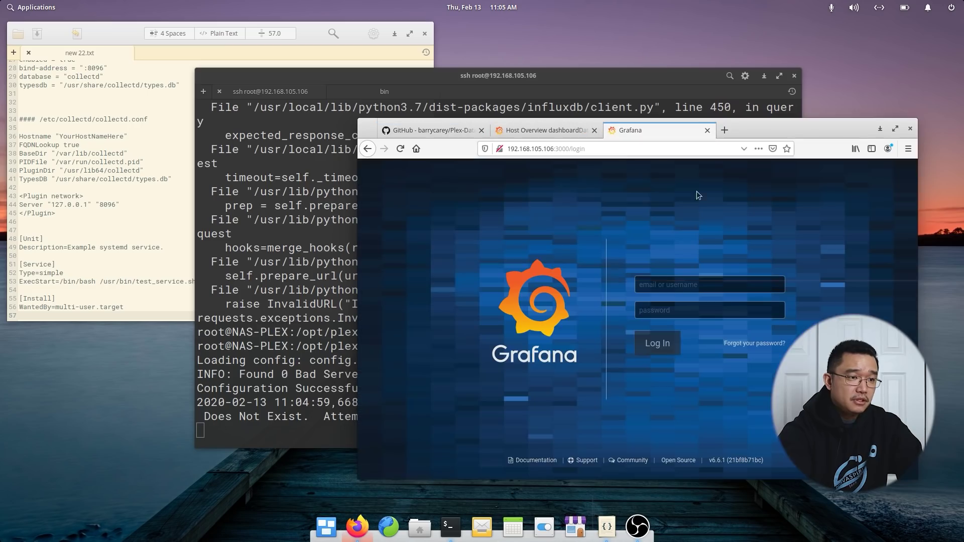
{"action": "left_click", "coordinate": [690, 286]}
{"action": "type", "text": "admin"}
{"action": "key", "text": "Tab"}
{"action": "type", "text": "a"}
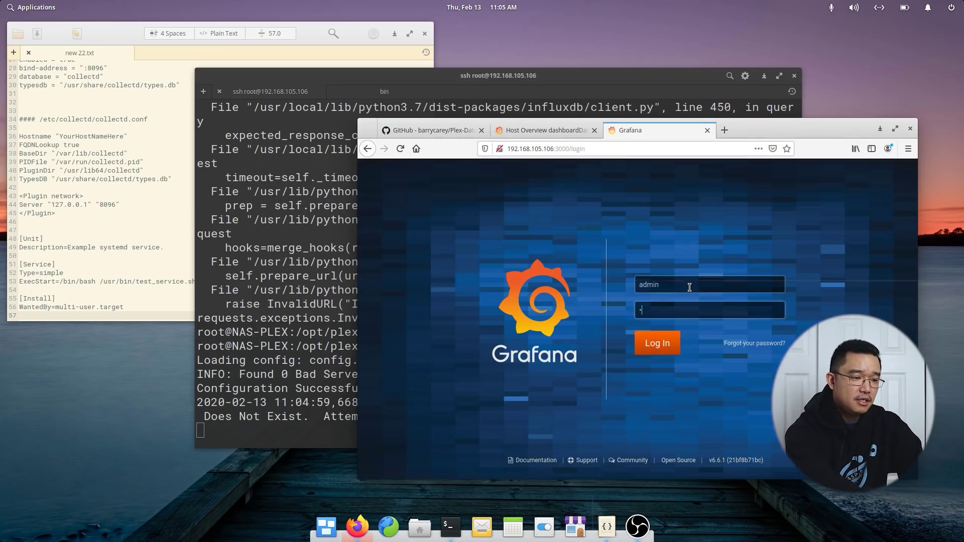
{"action": "type", "text": "•••••••"}
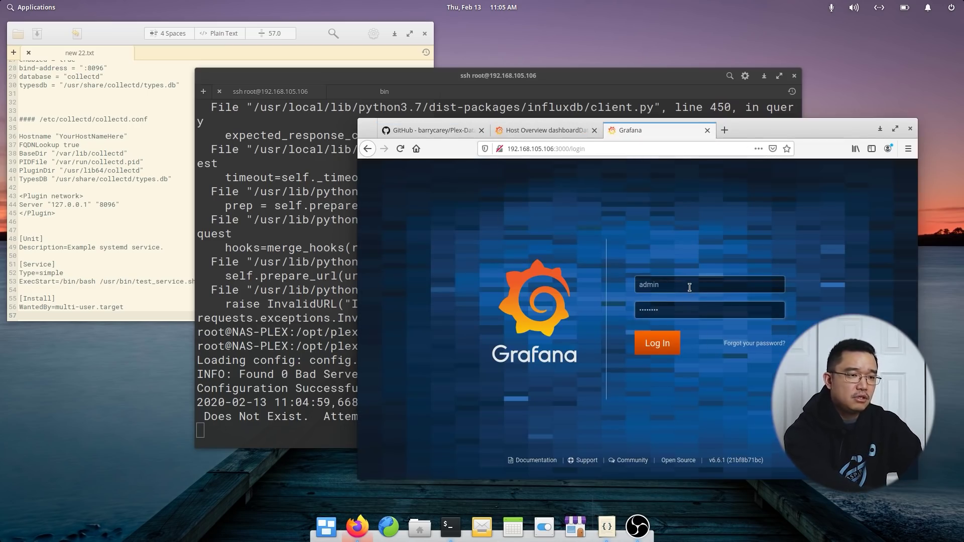
{"action": "key", "text": "Return"}
{"action": "key", "text": "Escape"}
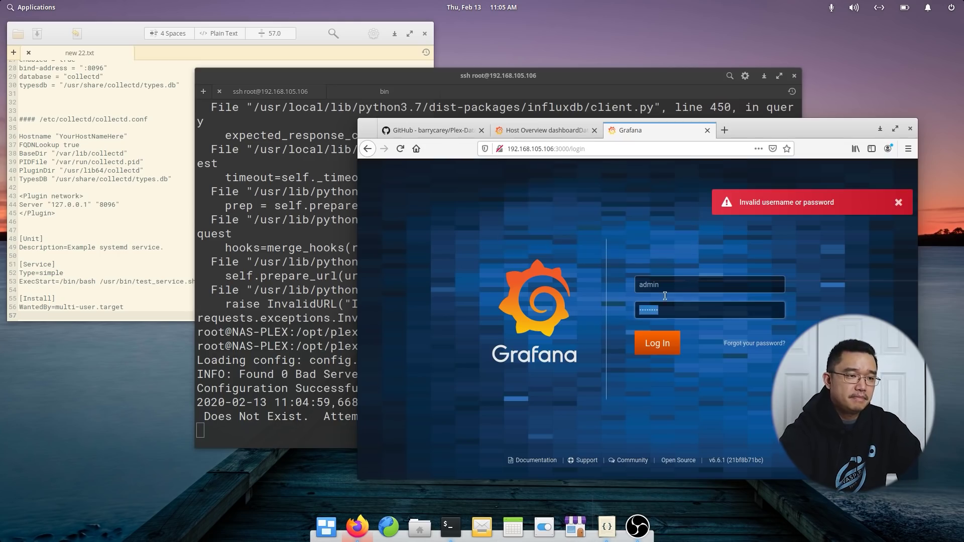
{"action": "type", "text": "admin"}
{"action": "key", "text": "Return"}
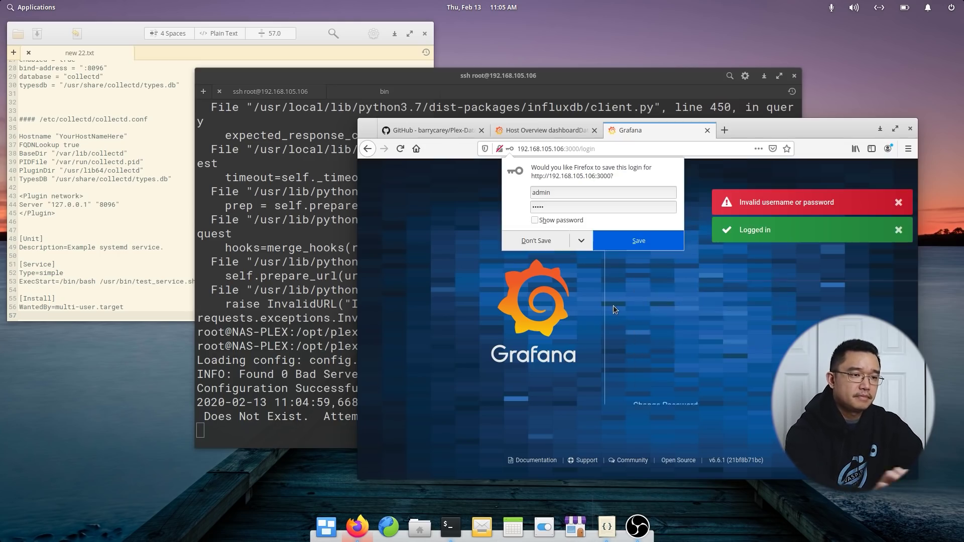
Set and confirm a new admin password, declining Firefox's offer to save it.
{"action": "left_click", "coordinate": [672, 320]}
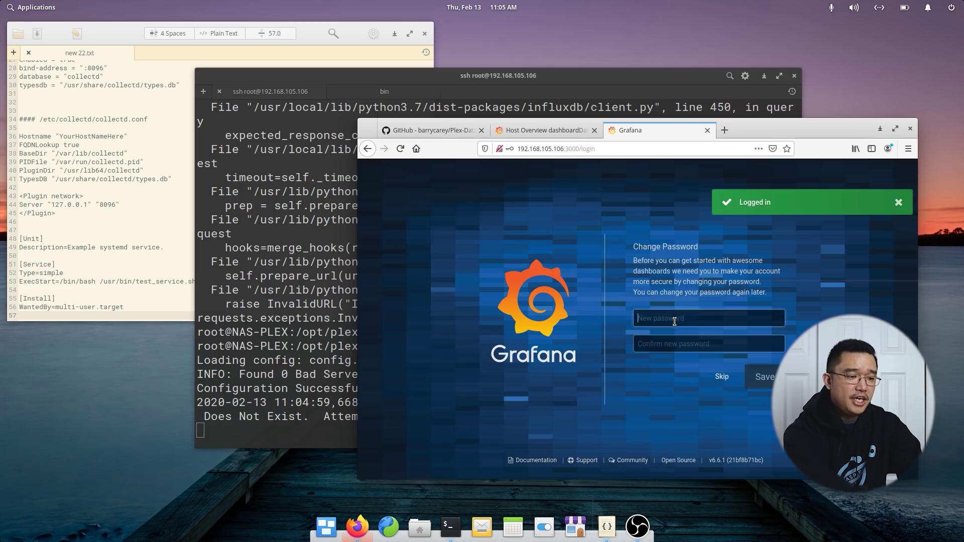
{"action": "type", "text": "admin1"}
{"action": "key", "text": "Tab"}
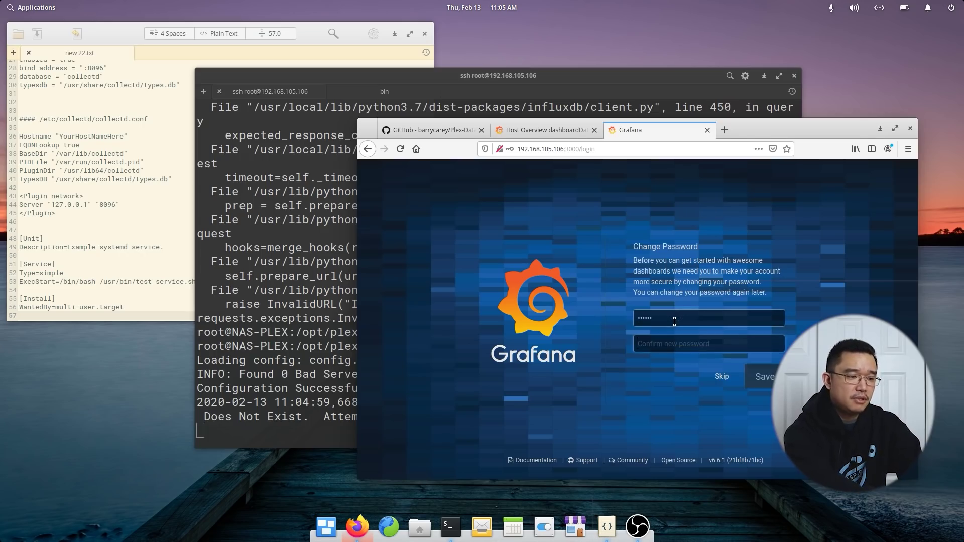
{"action": "type", "text": "admin1"}
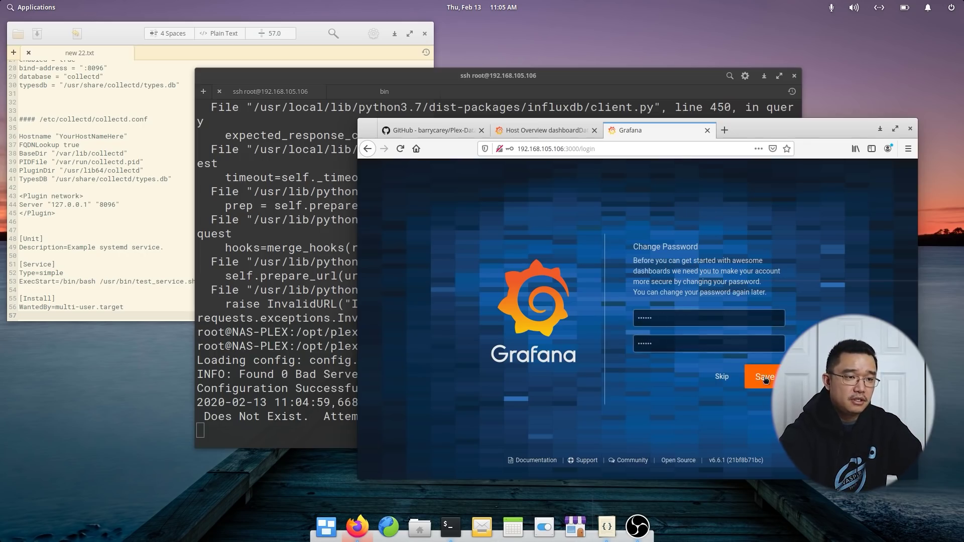
{"action": "left_click", "coordinate": [764, 378]}
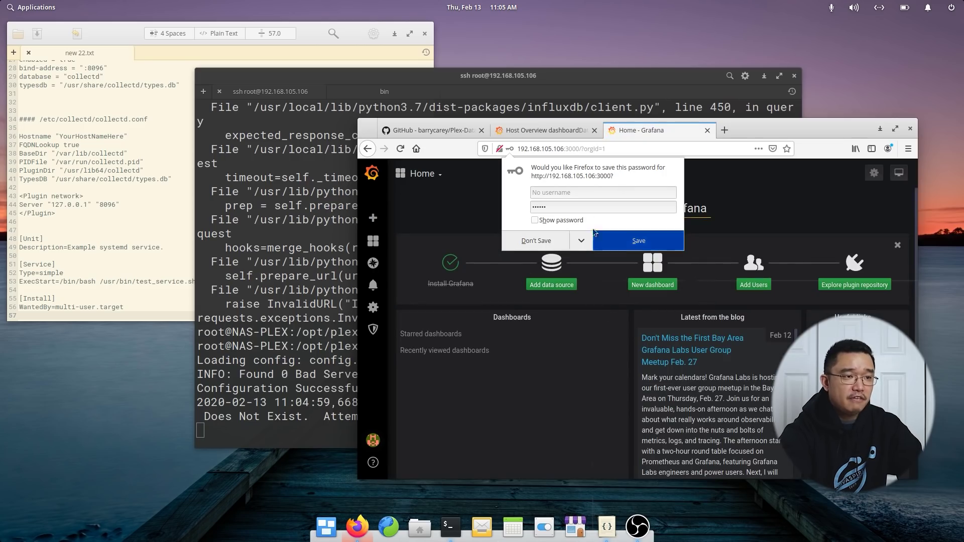
{"action": "left_click", "coordinate": [549, 243]}
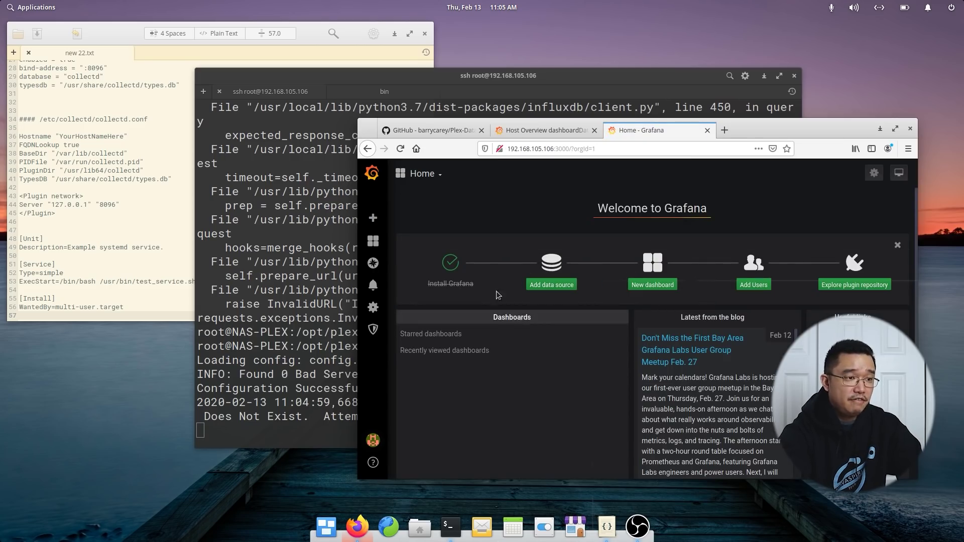
{"action": "left_click", "coordinate": [551, 285]}
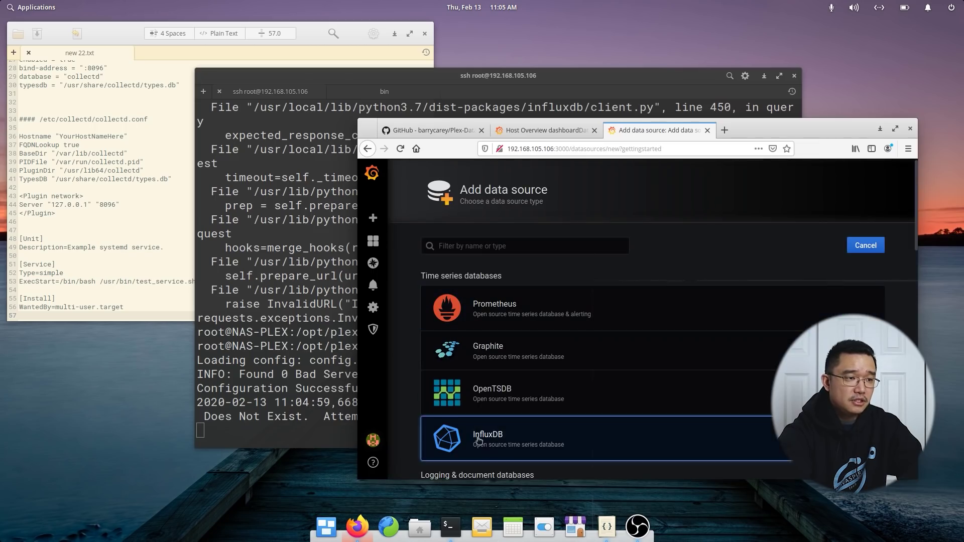
{"action": "scroll", "coordinate": [527, 391], "scroll_direction": "down", "scroll_amount": 2}
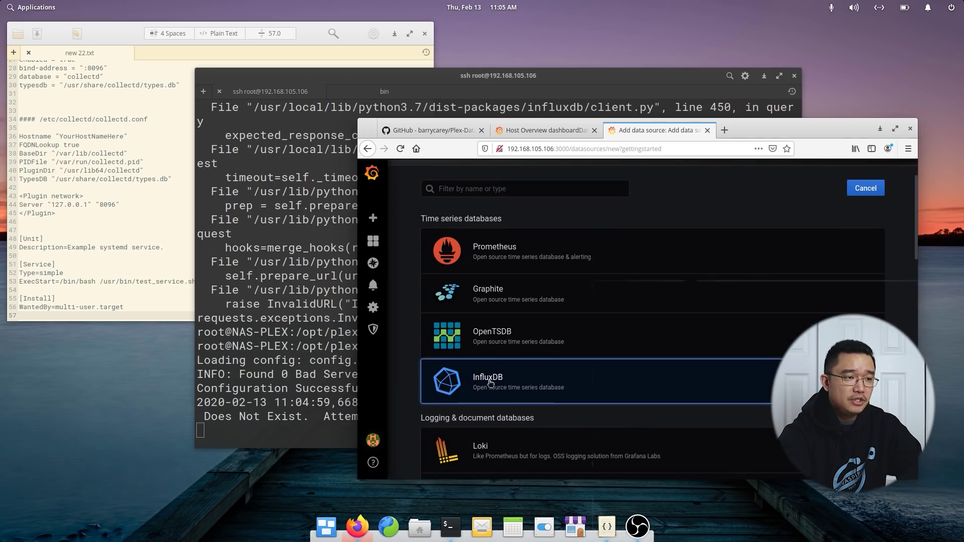
{"action": "left_click", "coordinate": [788, 385]}
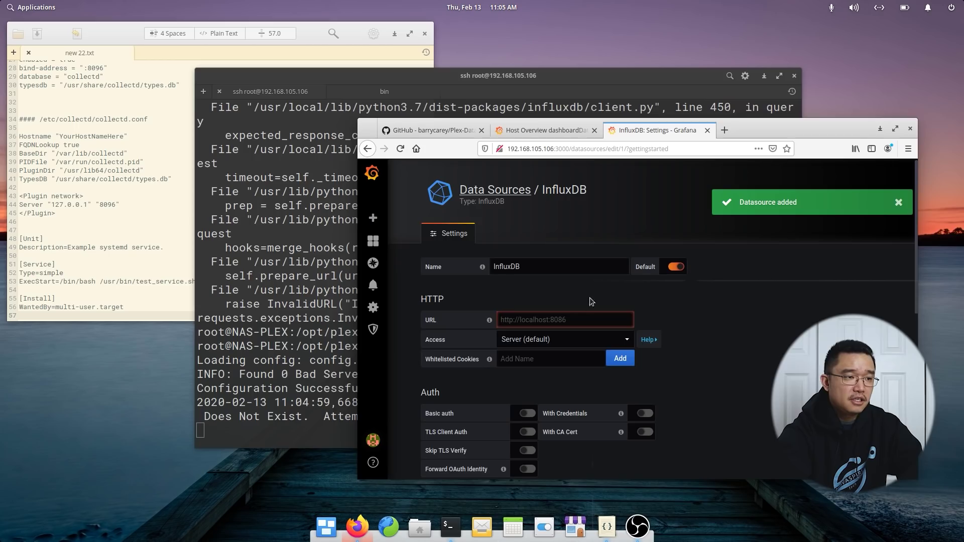
{"action": "scroll", "coordinate": [575, 293], "scroll_direction": "down", "scroll_amount": 1}
{"action": "left_click", "coordinate": [576, 292]}
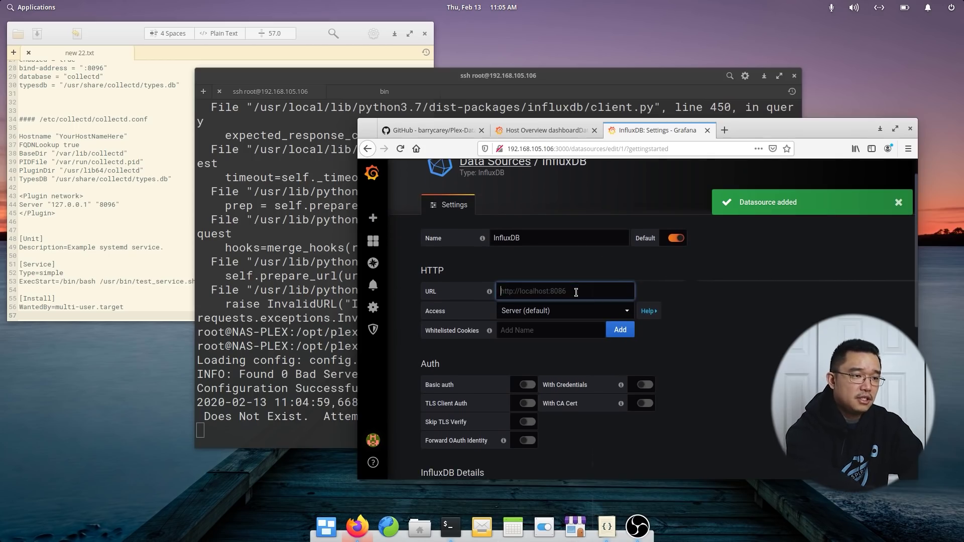
{"action": "type", "text": "http://localhost:8086"}
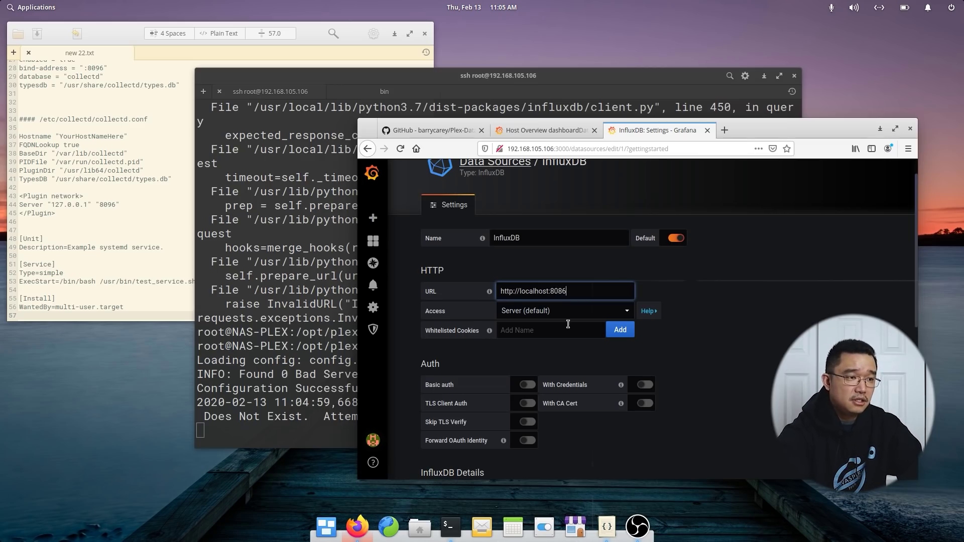
{"action": "scroll", "coordinate": [568, 324], "scroll_direction": "down", "scroll_amount": 3}
{"action": "left_click", "coordinate": [547, 352]}
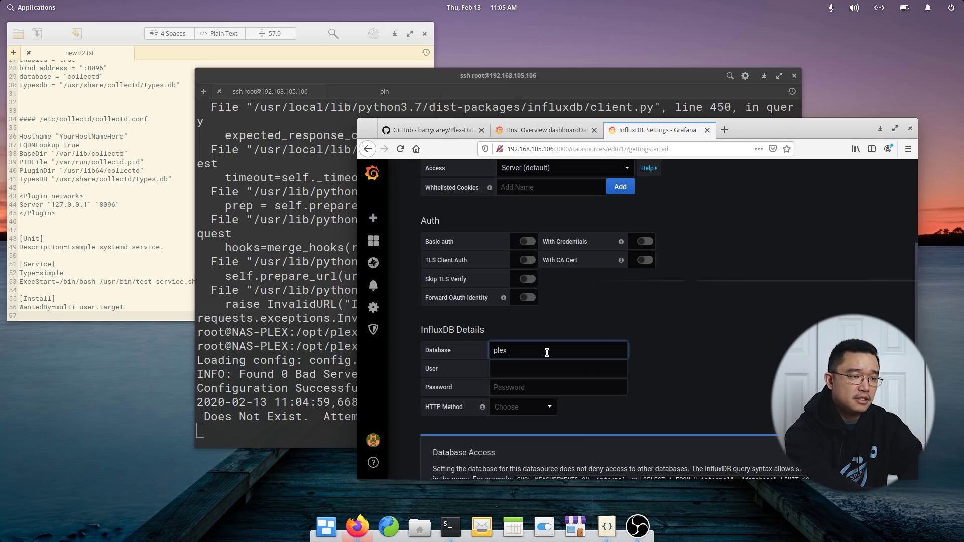
{"action": "scroll", "coordinate": [541, 348], "scroll_direction": "down", "scroll_amount": 2}
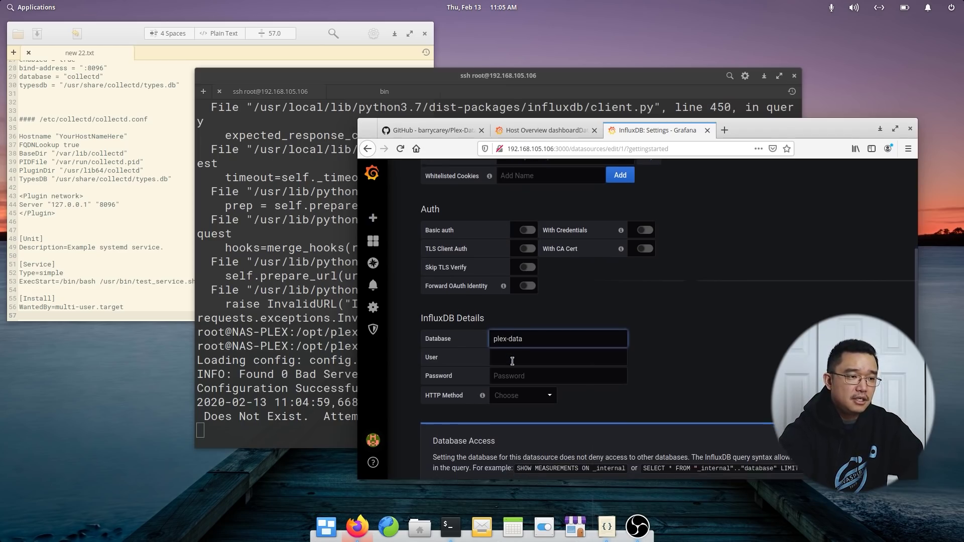
{"action": "scroll", "coordinate": [463, 463], "scroll_direction": "down", "scroll_amount": 2}
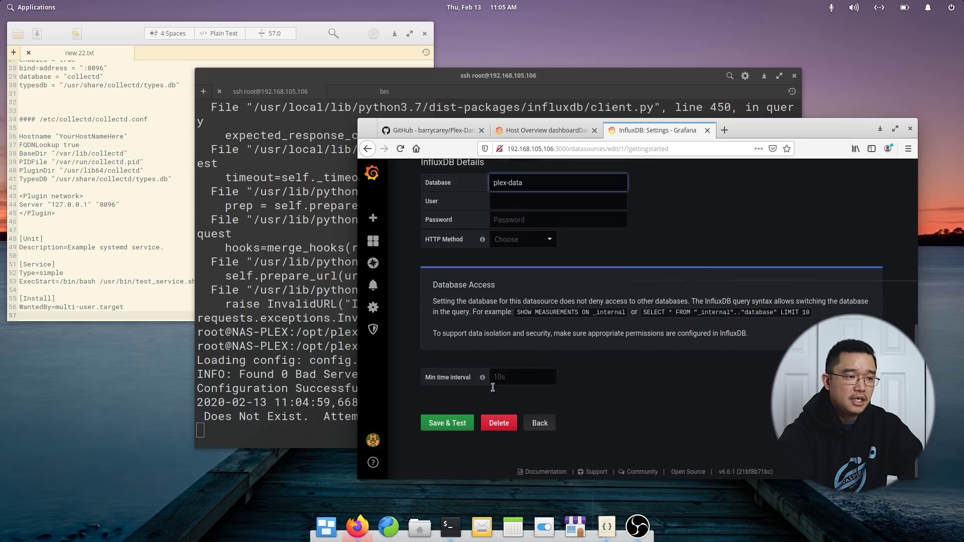
Save & Test the InfluxDB data source until it works, then return to the list.
{"action": "left_click", "coordinate": [462, 424]}
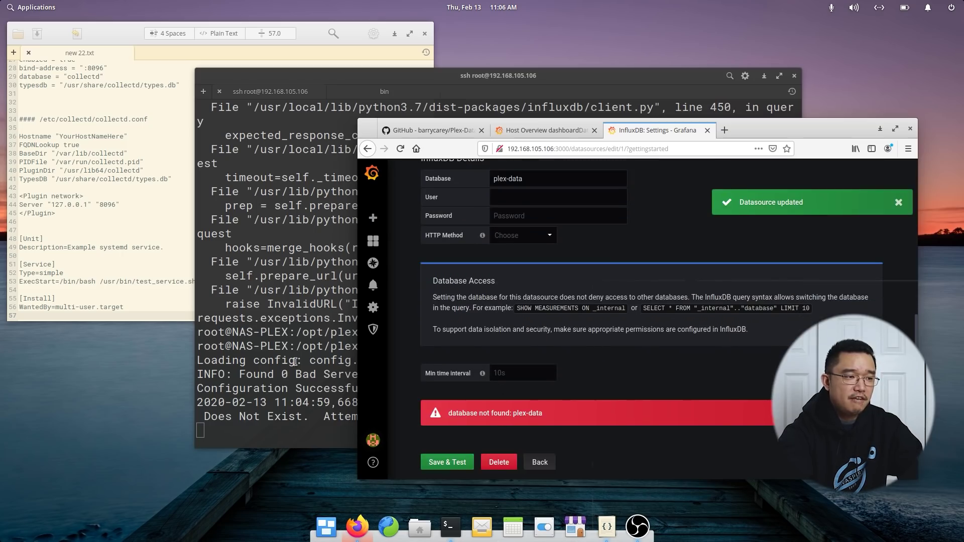
{"action": "left_click", "coordinate": [277, 373]}
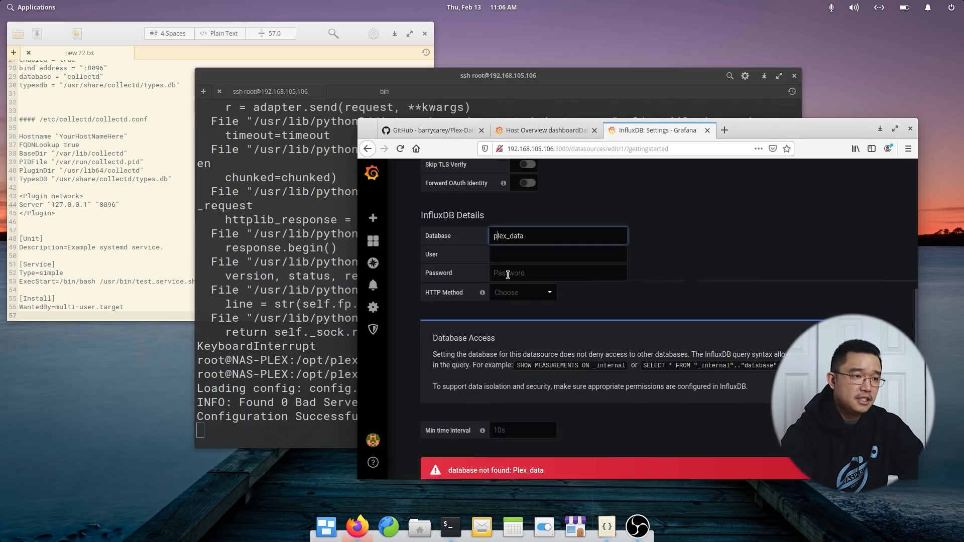
{"action": "scroll", "coordinate": [452, 427], "scroll_direction": "down", "scroll_amount": 5}
{"action": "left_click", "coordinate": [452, 433]}
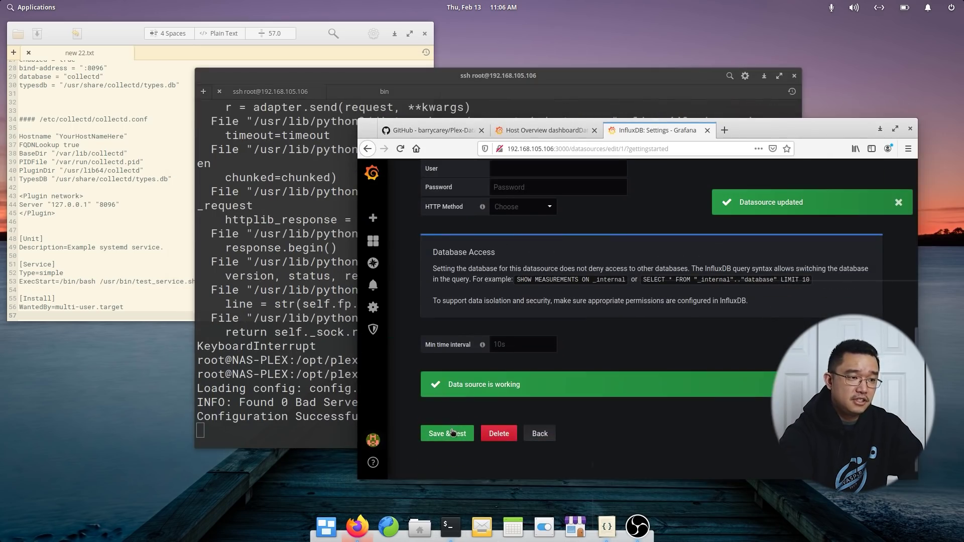
{"action": "scroll", "coordinate": [532, 230], "scroll_direction": "up", "scroll_amount": 2}
{"action": "scroll", "coordinate": [541, 337], "scroll_direction": "down", "scroll_amount": 2}
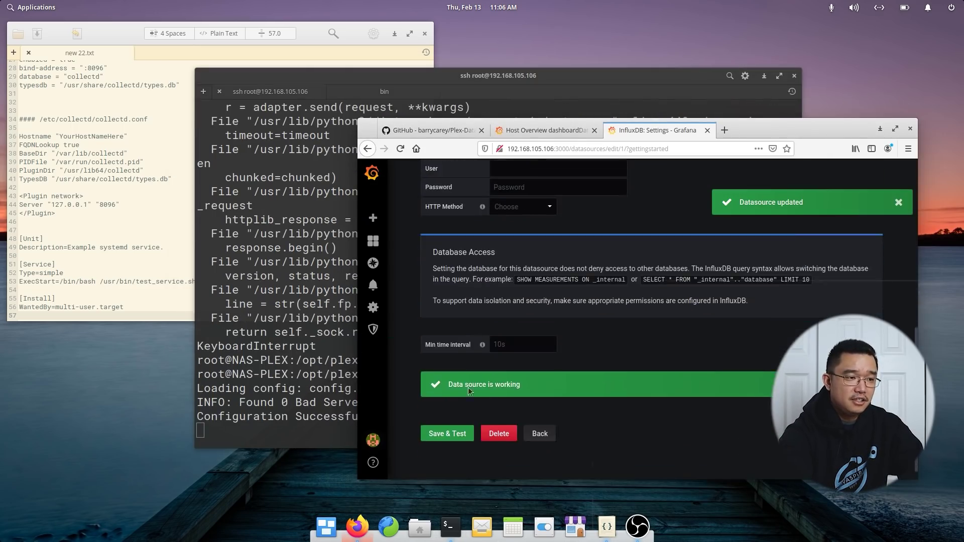
{"action": "left_click", "coordinate": [540, 434]}
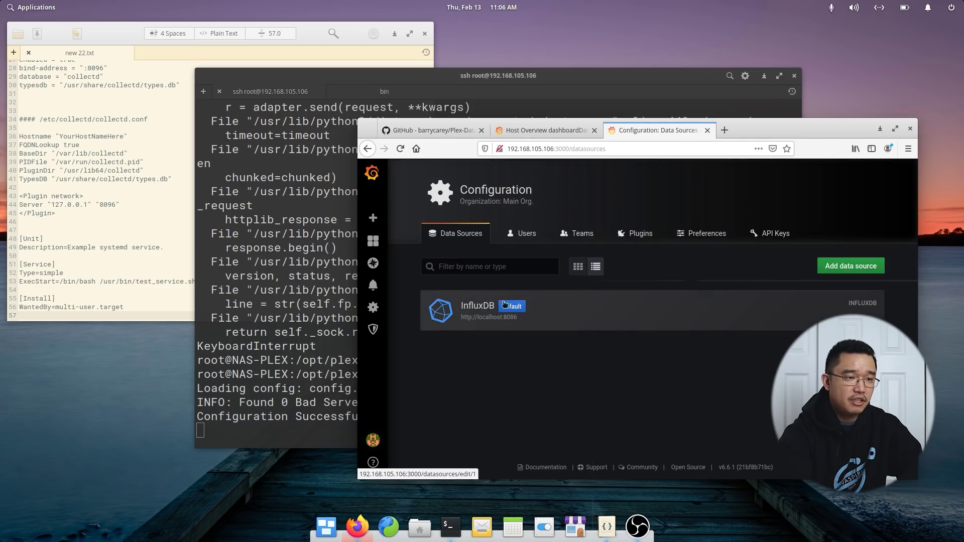
{"action": "left_click", "coordinate": [834, 271]}
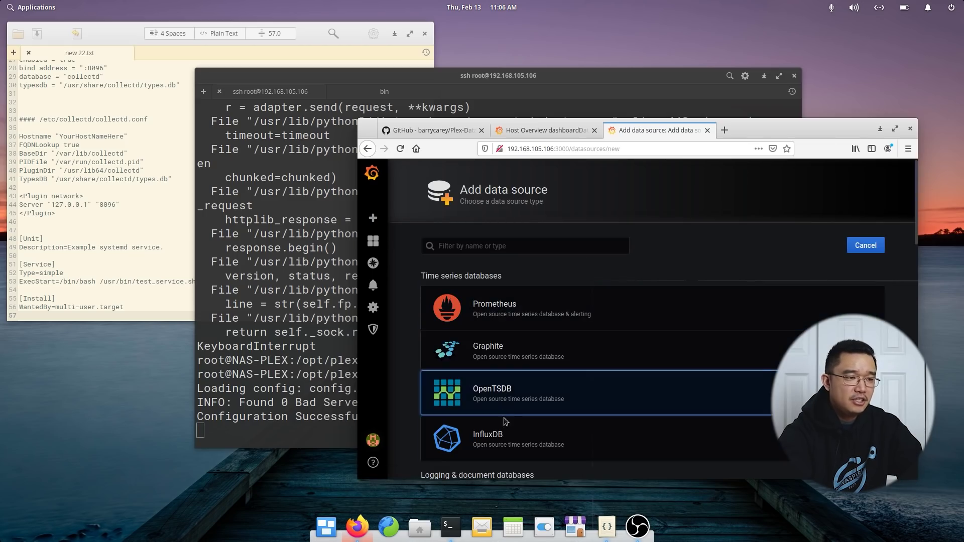
{"action": "left_click", "coordinate": [489, 434]}
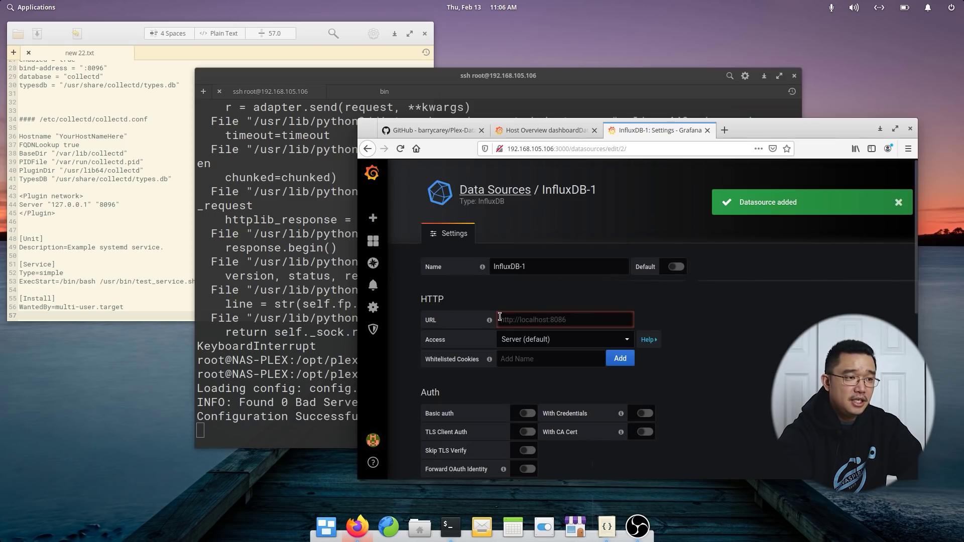
{"action": "left_click", "coordinate": [516, 324]}
{"action": "type", "text": "http://localhost:8086"}
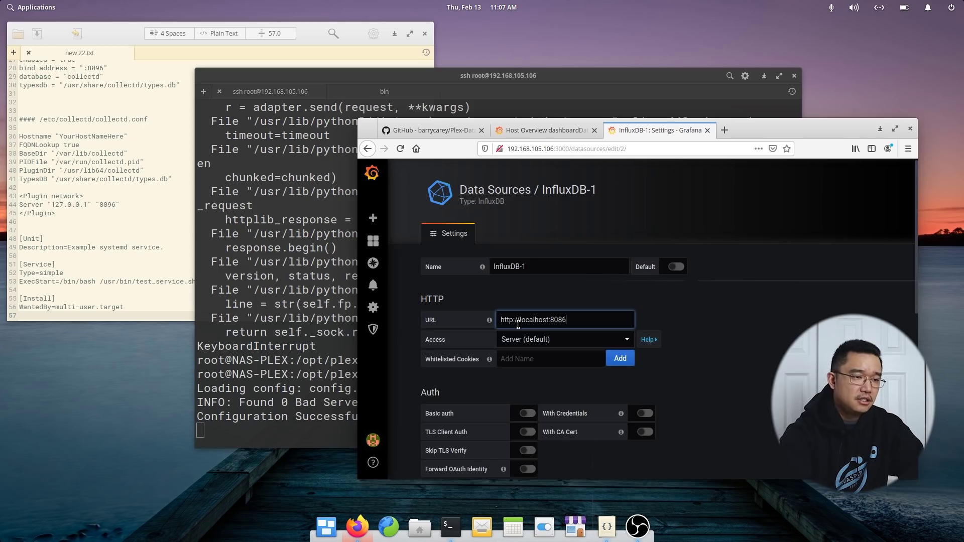
{"action": "scroll", "coordinate": [523, 333], "scroll_direction": "down", "scroll_amount": 4}
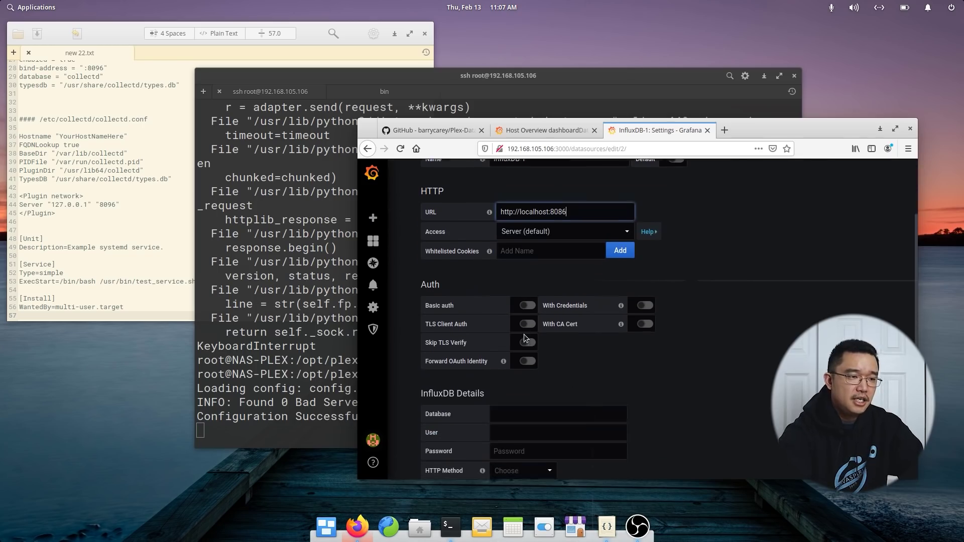
{"action": "left_click", "coordinate": [538, 407]}
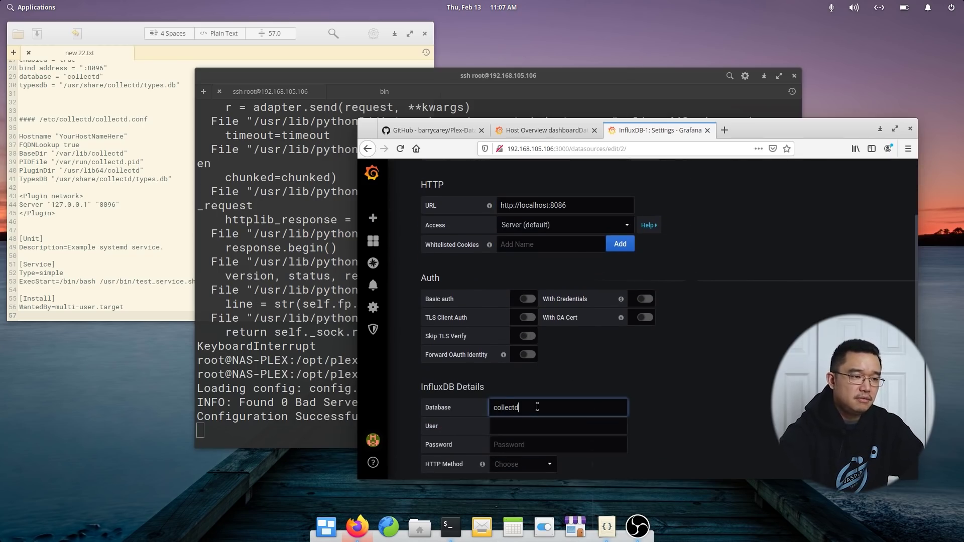
{"action": "type", "text": "collectd"}
{"action": "scroll", "coordinate": [537, 407], "scroll_direction": "down", "scroll_amount": 5}
{"action": "left_click", "coordinate": [450, 447]}
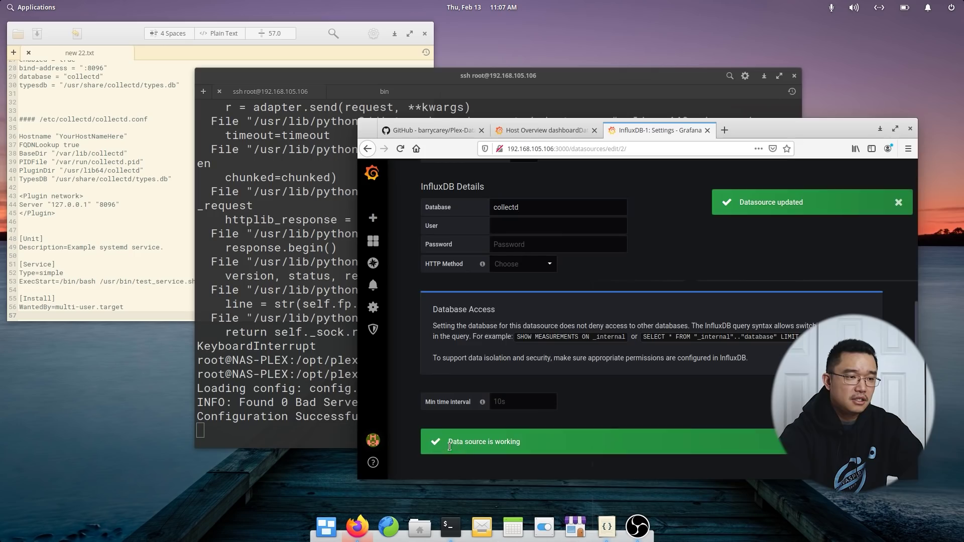
{"action": "scroll", "coordinate": [486, 440], "scroll_direction": "down", "scroll_amount": 2}
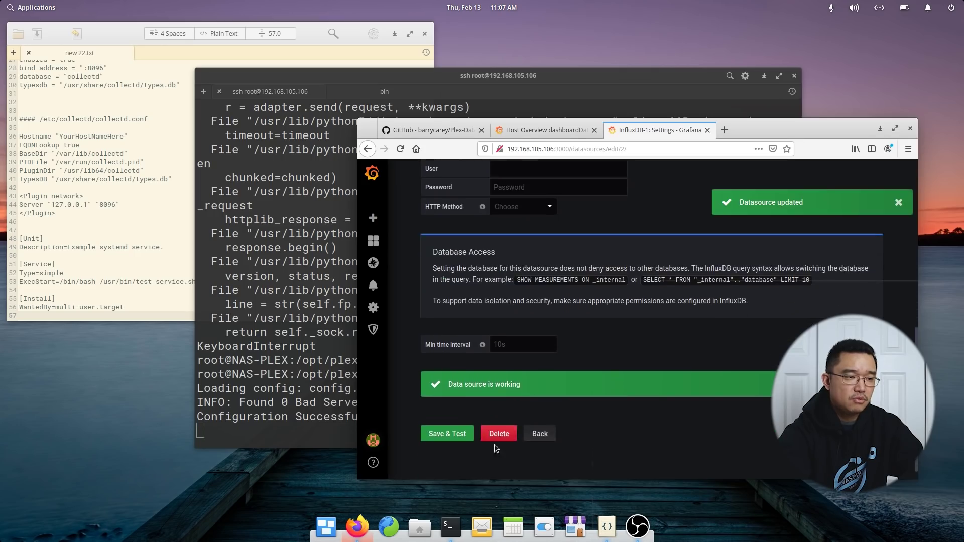
{"action": "left_click", "coordinate": [538, 430]}
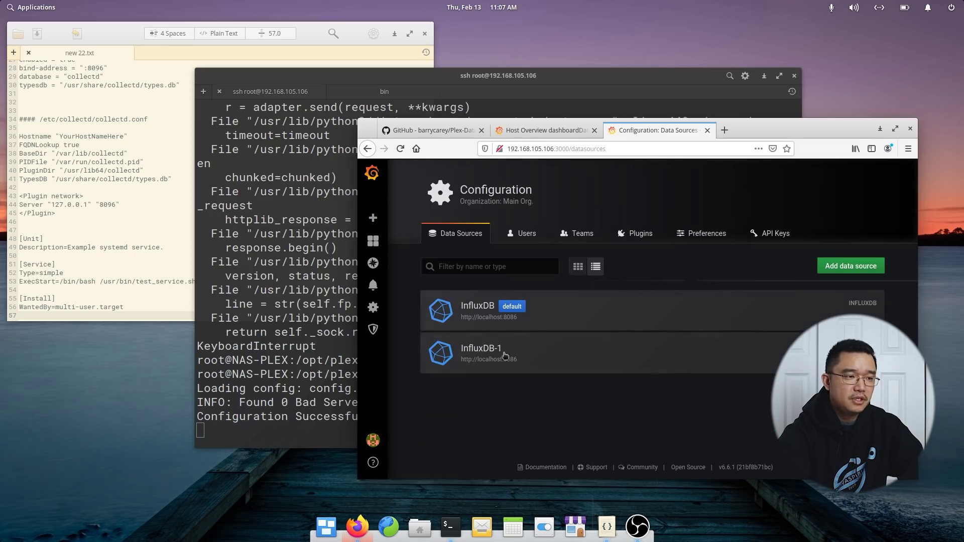
Rename the InfluxDB-1 data source to collectd and Save & Test it.
{"action": "left_click", "coordinate": [698, 371]}
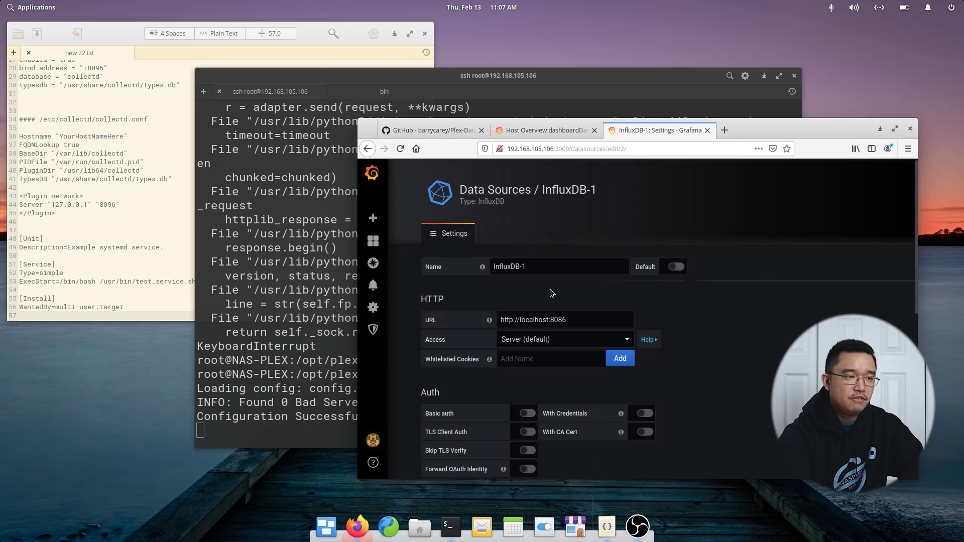
{"action": "triple_click", "coordinate": [546, 266]}
{"action": "type", "text": "collectd"}
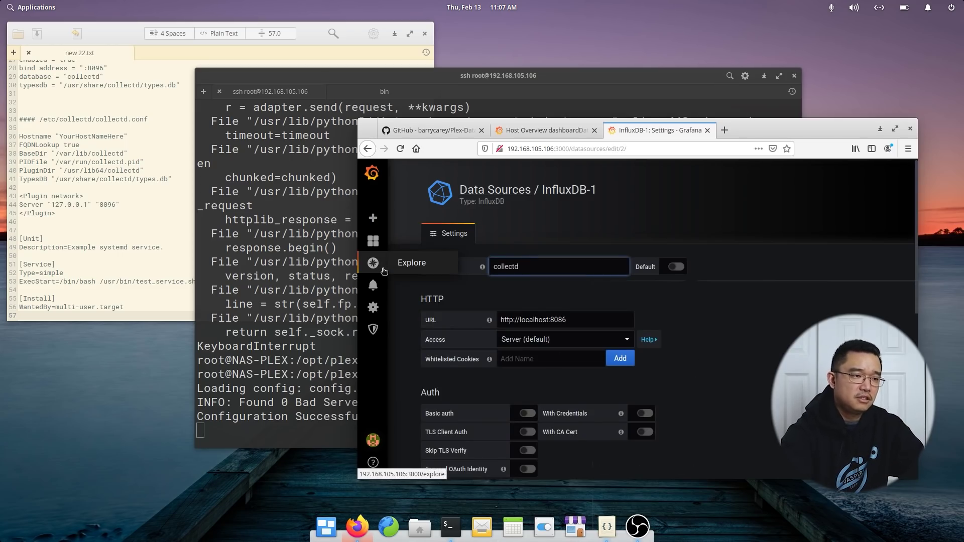
{"action": "scroll", "coordinate": [452, 432], "scroll_direction": "down", "scroll_amount": 6}
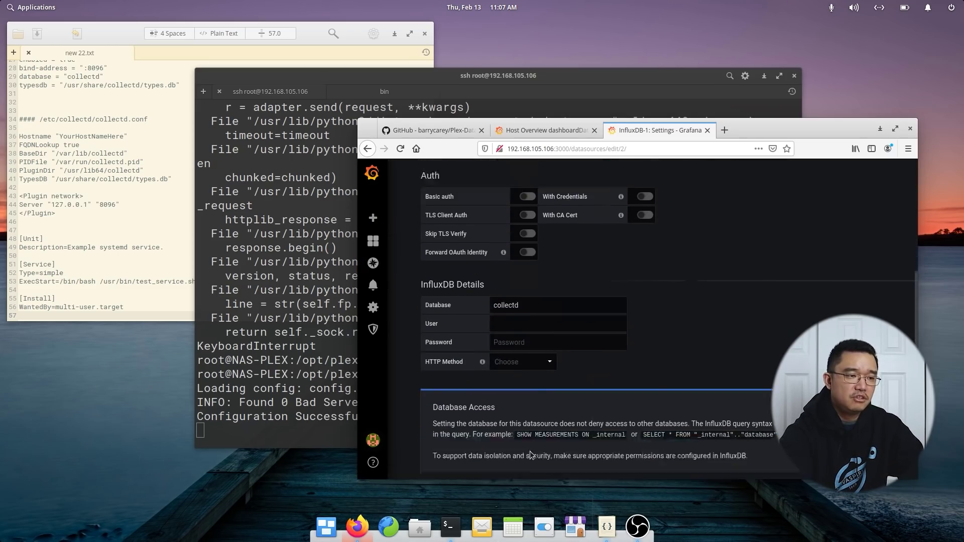
{"action": "left_click", "coordinate": [459, 450]}
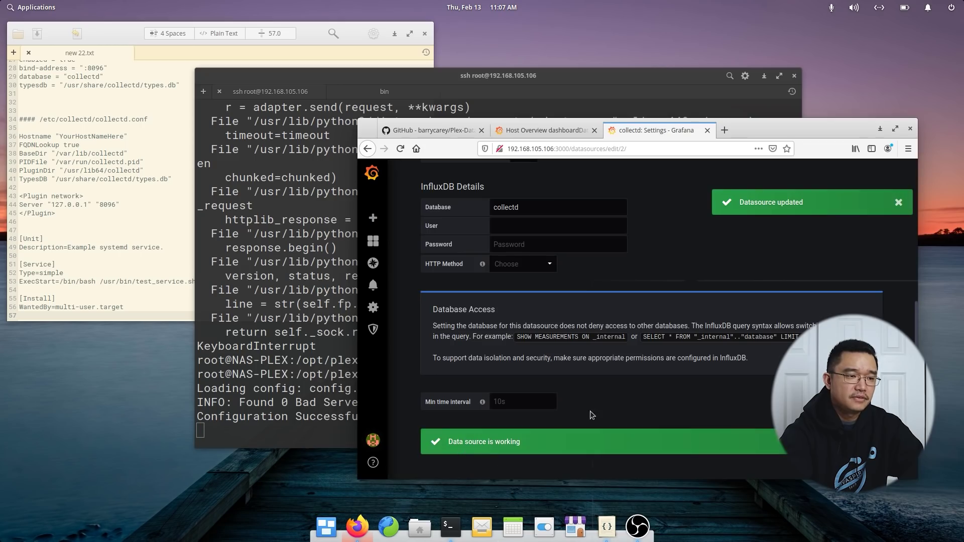
{"action": "scroll", "coordinate": [522, 452], "scroll_direction": "down", "scroll_amount": 3}
{"action": "left_click", "coordinate": [539, 424]}
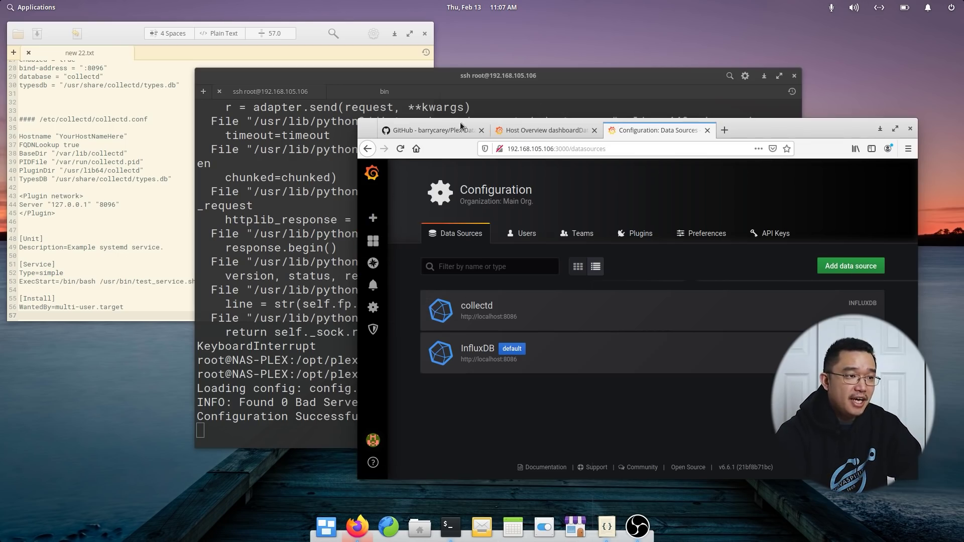
Open the raw Examples/dashboard-example.json on GitHub and select all of its JSON.
{"action": "left_click", "coordinate": [432, 131]}
{"action": "scroll", "coordinate": [474, 282], "scroll_direction": "up", "scroll_amount": 3}
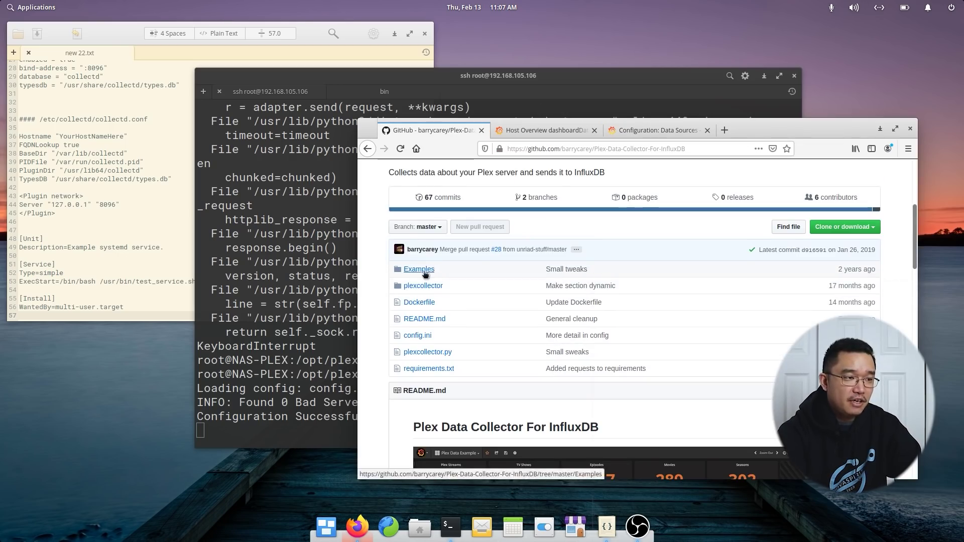
{"action": "scroll", "coordinate": [497, 379], "scroll_direction": "down", "scroll_amount": 1}
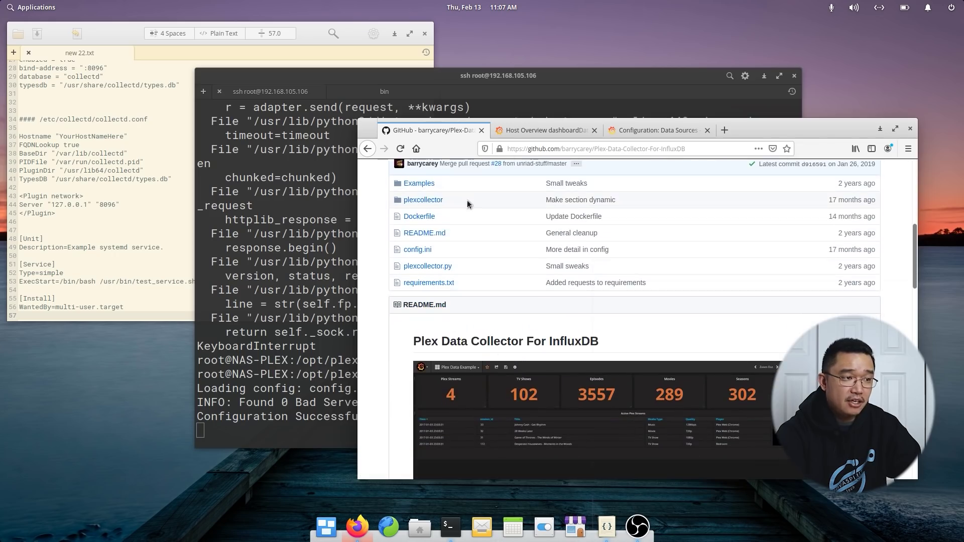
{"action": "left_click", "coordinate": [421, 213]}
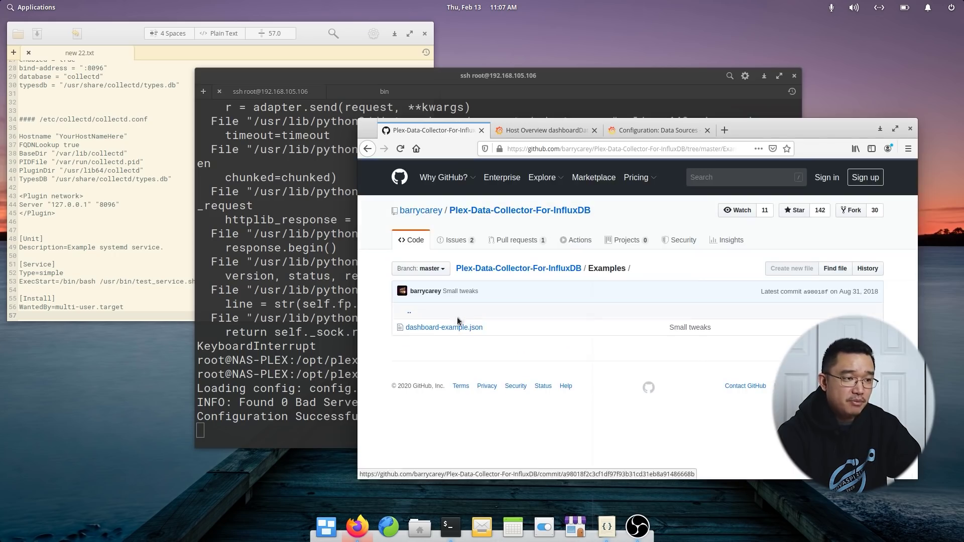
{"action": "left_click", "coordinate": [444, 328]}
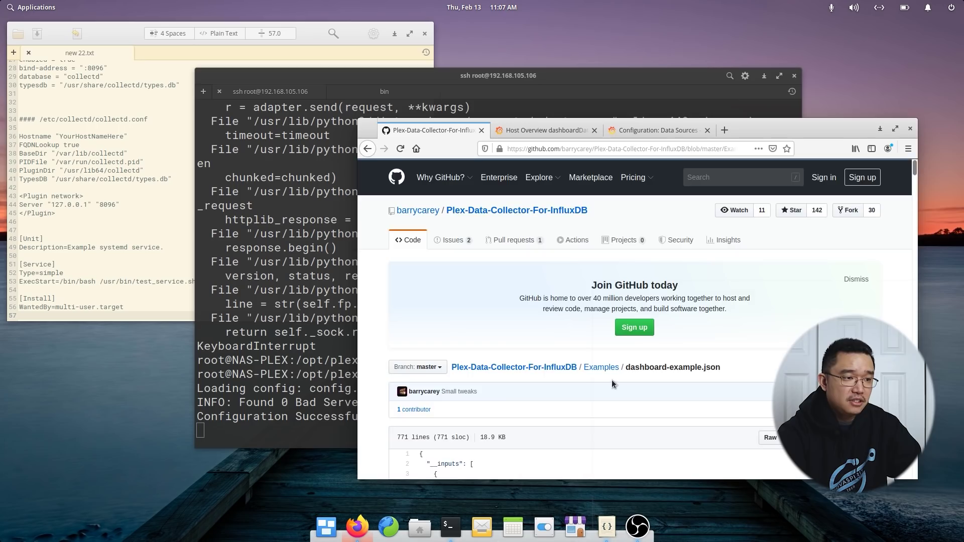
{"action": "scroll", "coordinate": [556, 359], "scroll_direction": "down", "scroll_amount": 2}
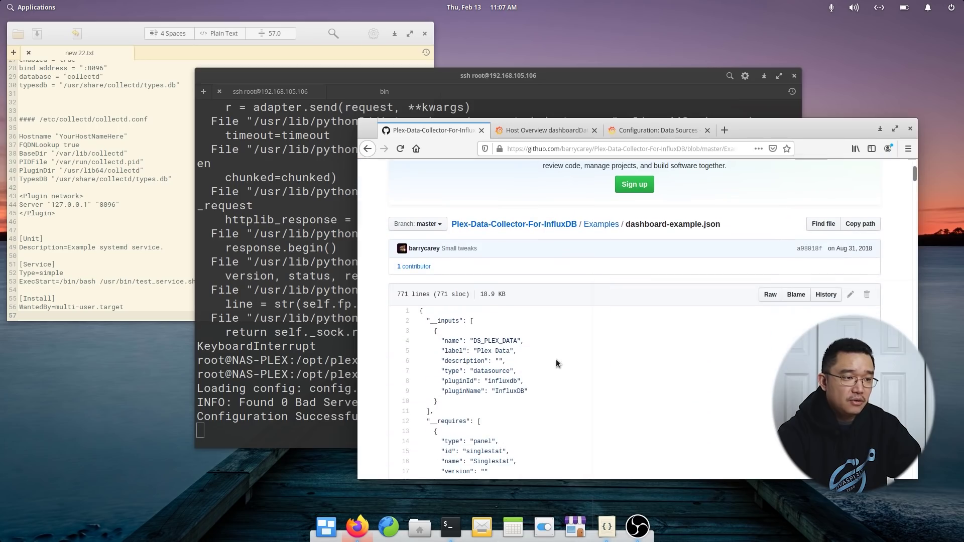
{"action": "left_click", "coordinate": [774, 291]}
{"action": "key", "text": "ctrl+a"}
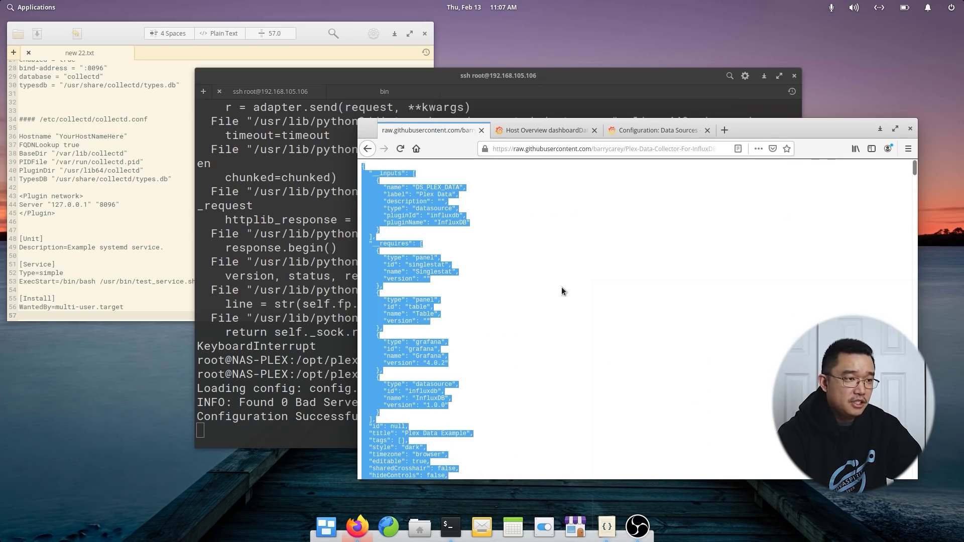
{"action": "left_click", "coordinate": [641, 133]}
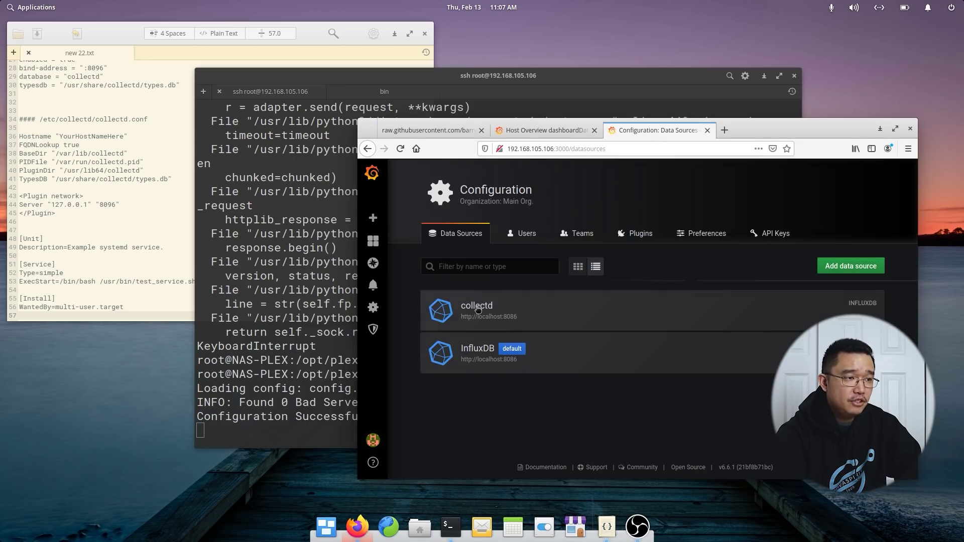
Import the pasted dashboard JSON with InfluxDB as the Plex Data source, then enlarge the browser.
{"action": "left_click", "coordinate": [404, 261]}
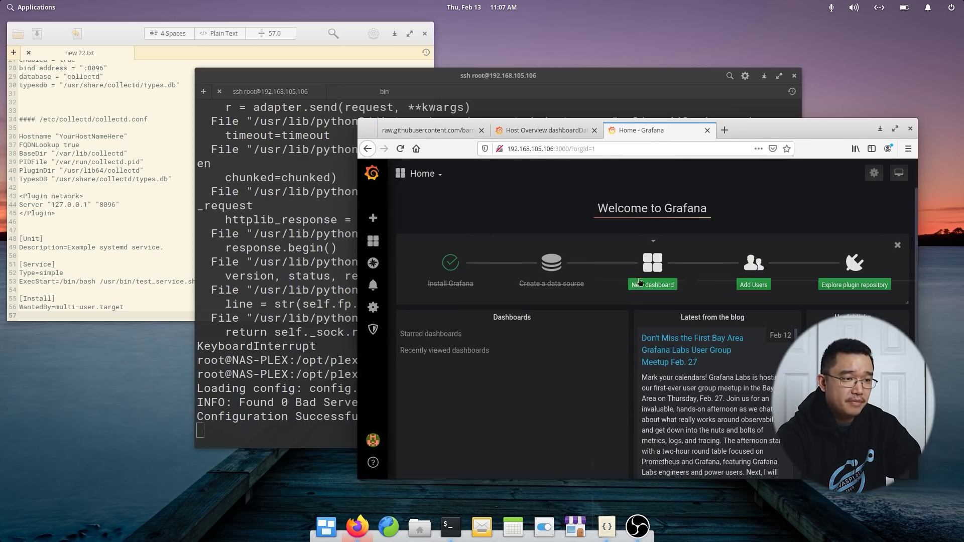
{"action": "mouse_move", "coordinate": [373, 241]}
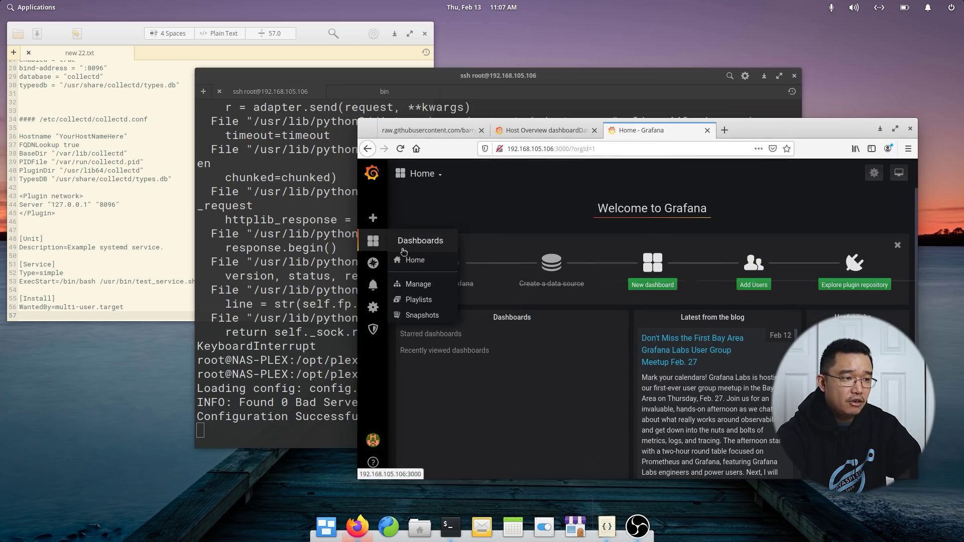
{"action": "left_click", "coordinate": [419, 284]}
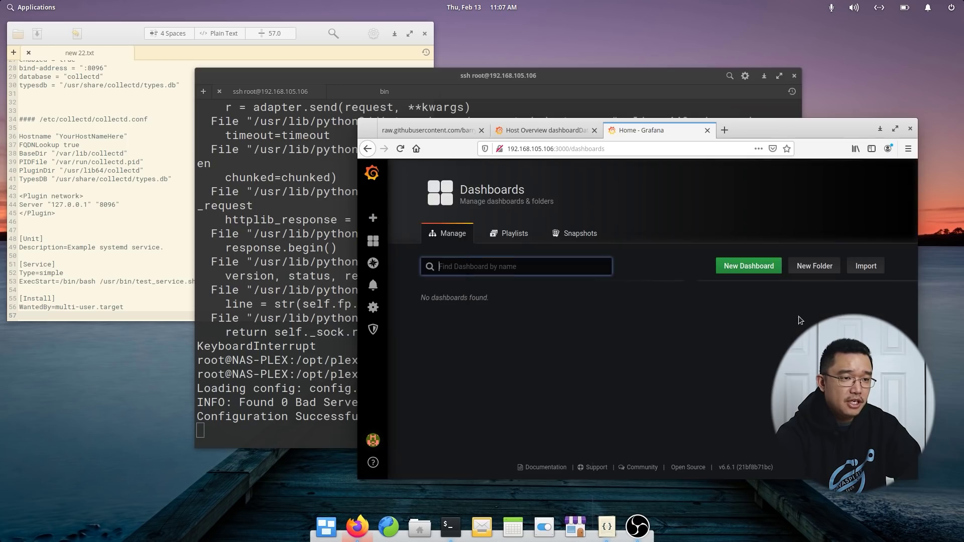
{"action": "left_click", "coordinate": [860, 268]}
{"action": "left_click", "coordinate": [543, 390]}
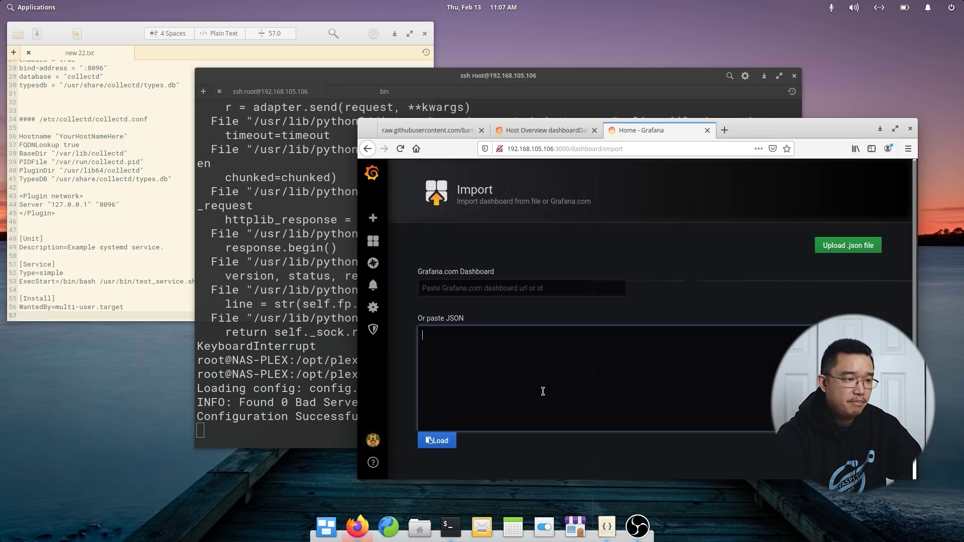
{"action": "key", "text": "ctrl+v"}
{"action": "left_click", "coordinate": [437, 440]}
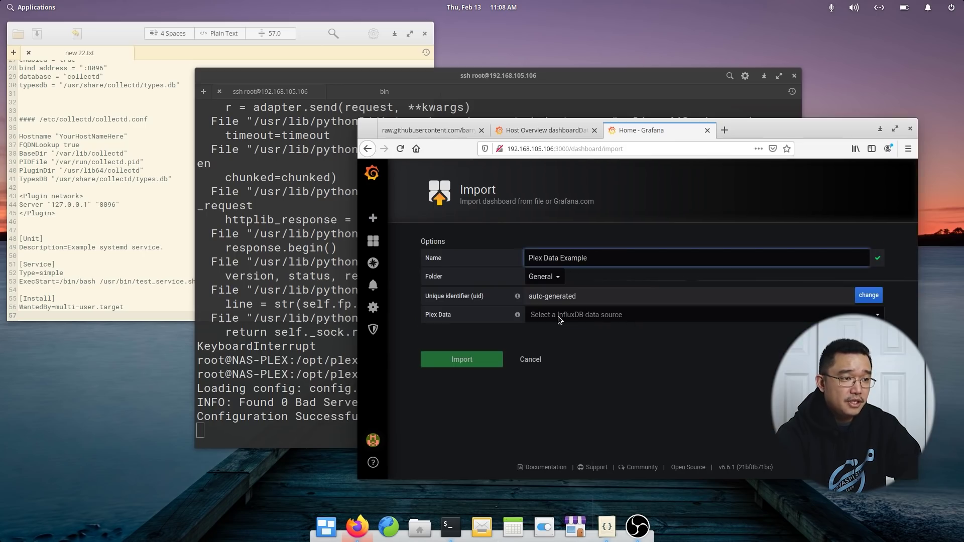
{"action": "left_click", "coordinate": [558, 316]}
{"action": "left_click", "coordinate": [548, 345]}
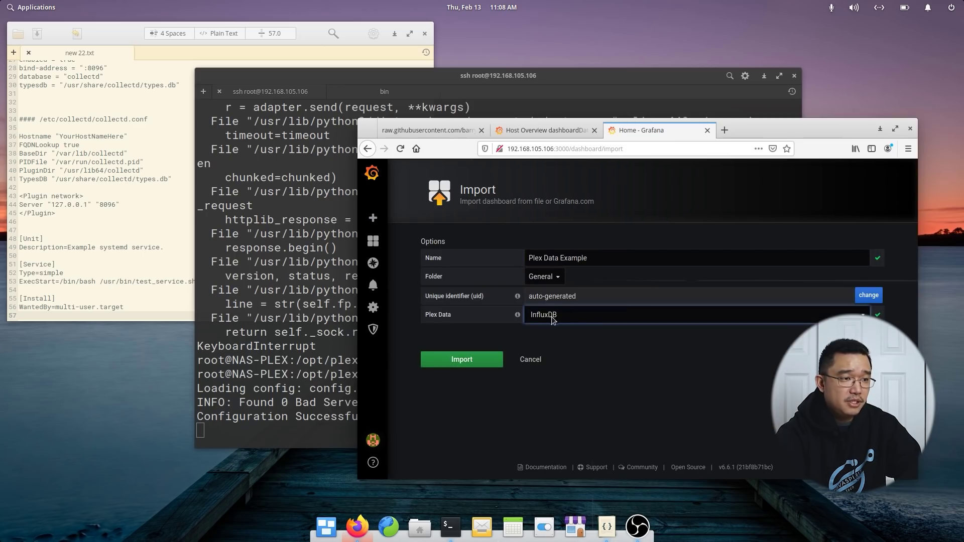
{"action": "left_click", "coordinate": [470, 364]}
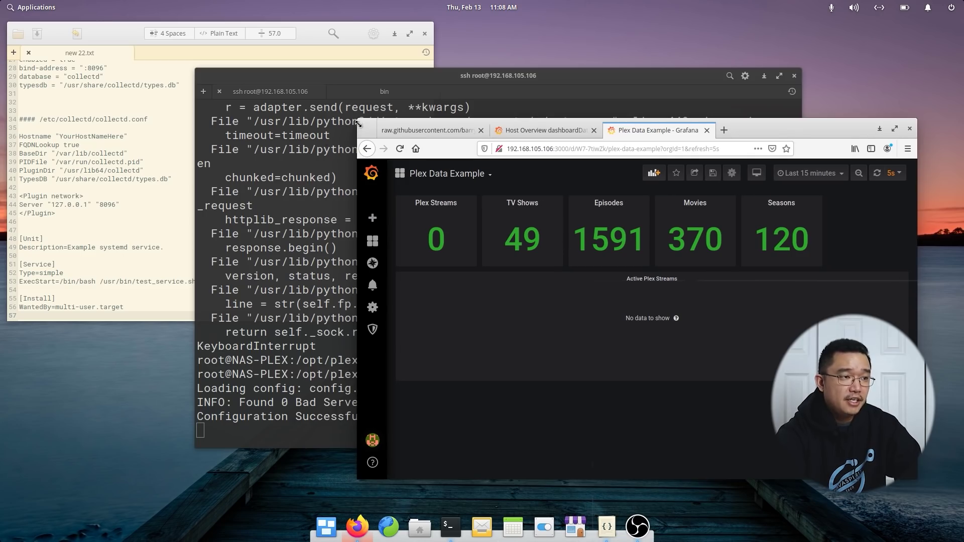
{"action": "left_click_drag", "start_coordinate": [357, 123], "coordinate": [142, 75]}
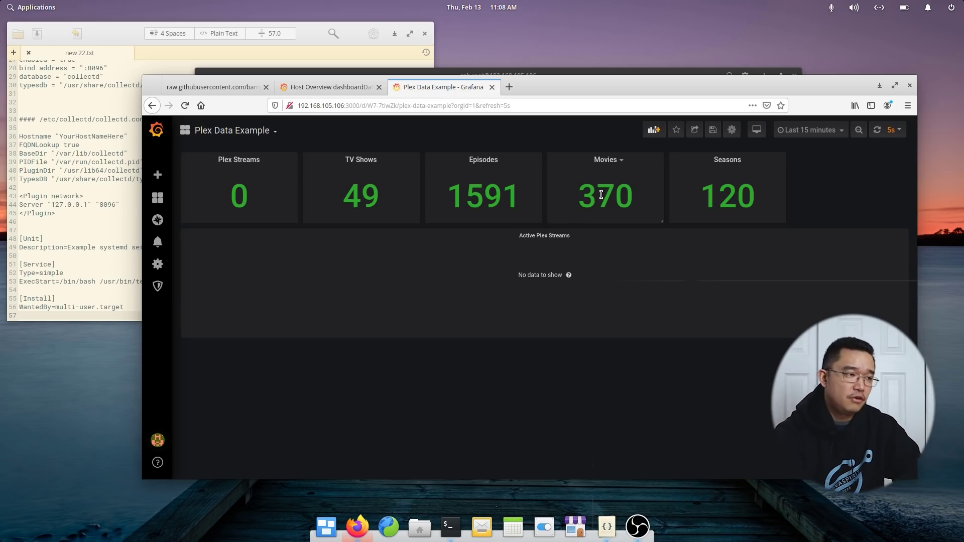
{"action": "left_click", "coordinate": [696, 130]}
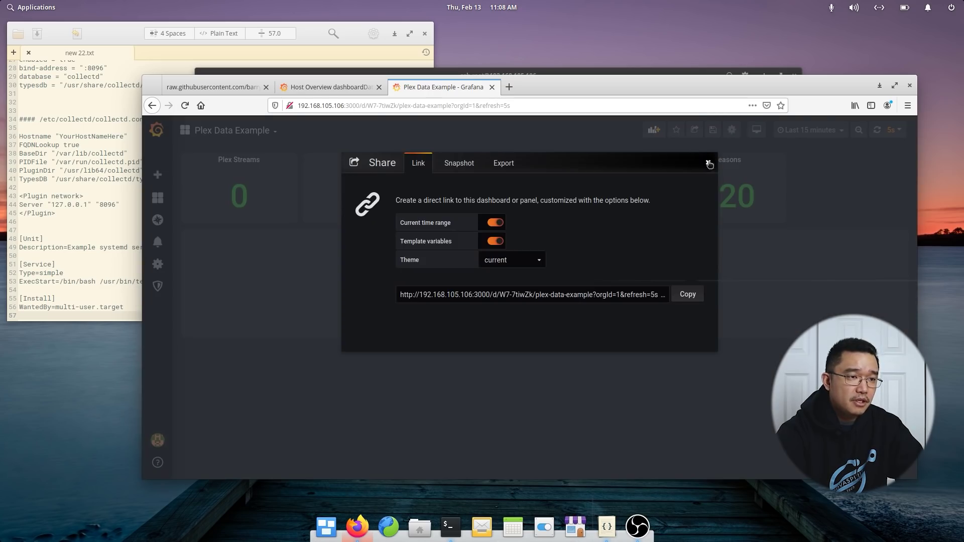
Close the sharing options and save the current dashboard.
{"action": "left_click", "coordinate": [709, 163]}
{"action": "left_click", "coordinate": [713, 130]}
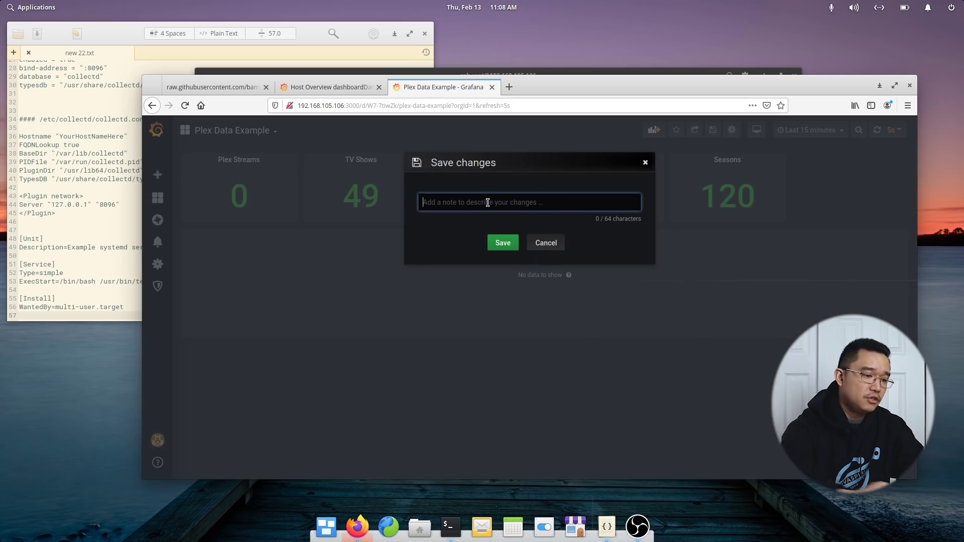
{"action": "type", "text": "plex"}
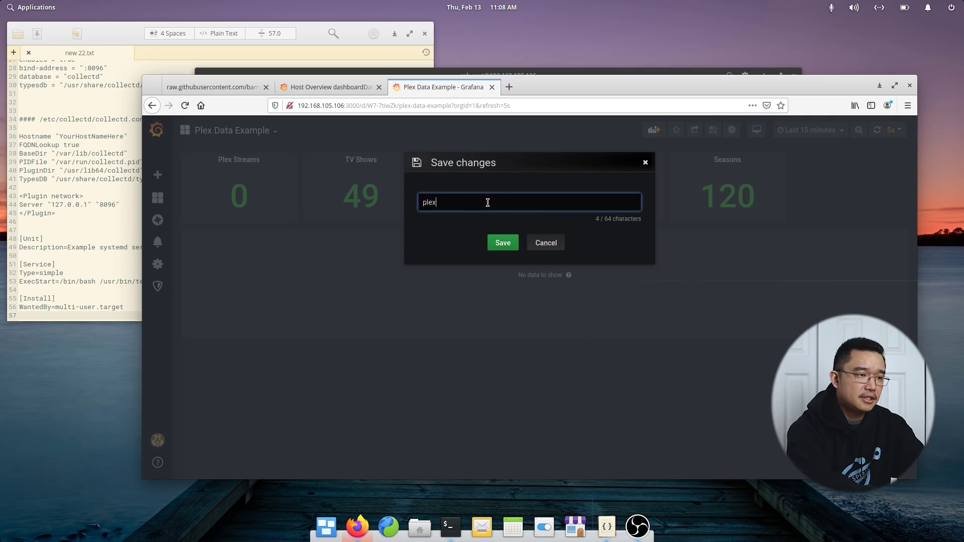
{"action": "key", "text": "Return"}
Start a dashboard import and download the Host Overview JSON, opening it in Code to copy.
{"action": "mouse_move", "coordinate": [157, 198]}
{"action": "left_click", "coordinate": [203, 242]}
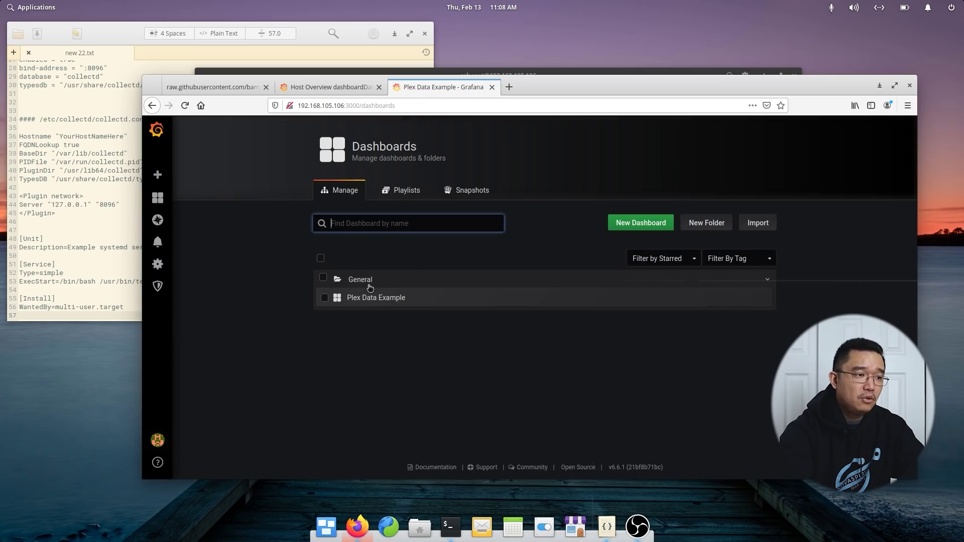
{"action": "left_click", "coordinate": [755, 223]}
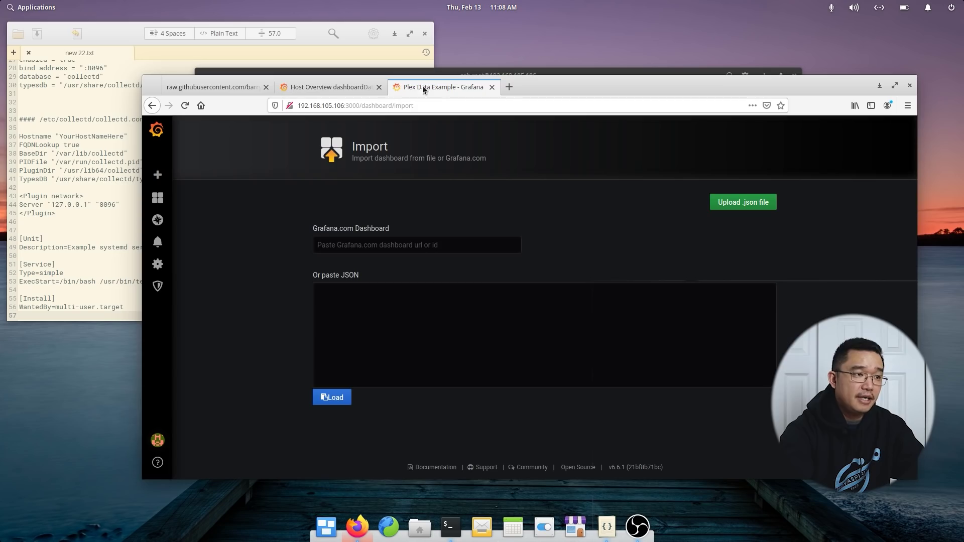
{"action": "left_click", "coordinate": [344, 89]}
{"action": "mouse_move", "coordinate": [375, 132]}
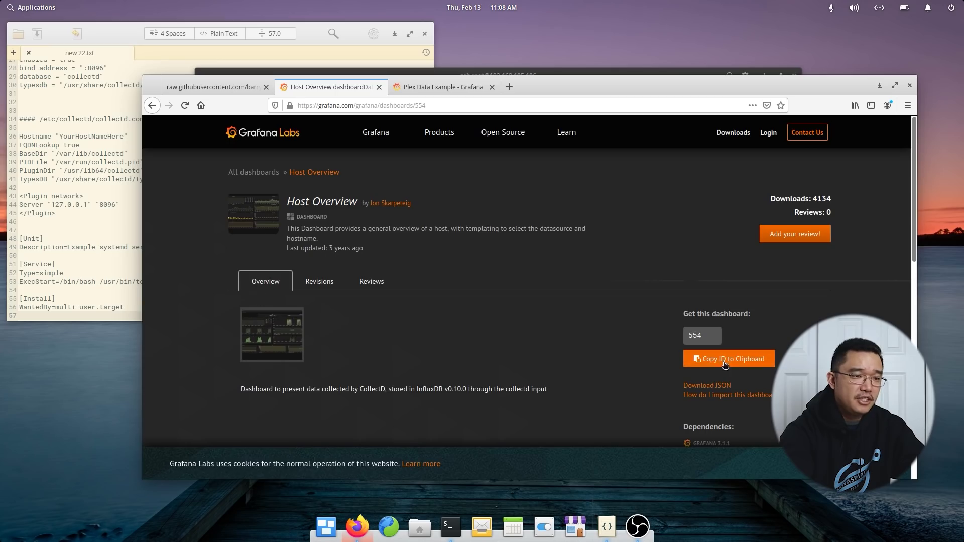
{"action": "left_click", "coordinate": [718, 385]}
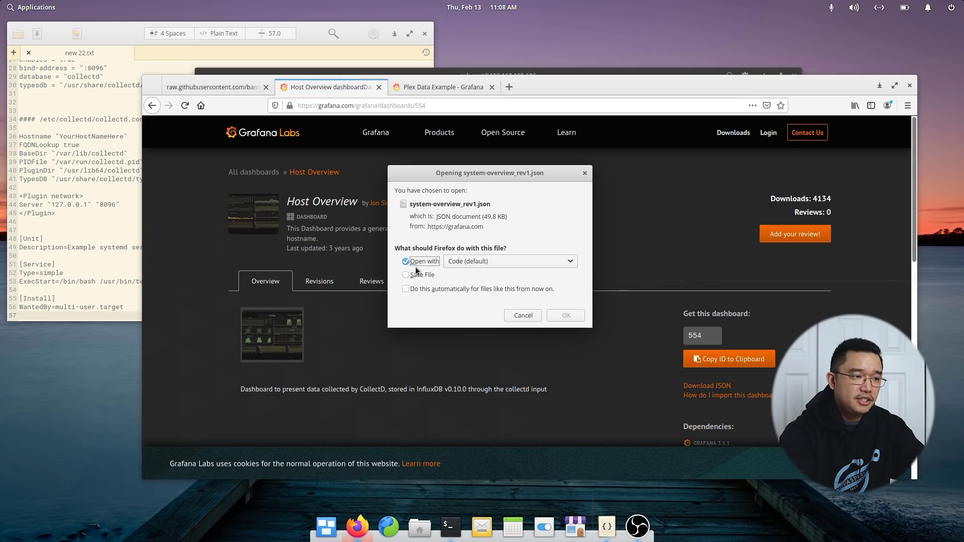
{"action": "left_click", "coordinate": [463, 262]}
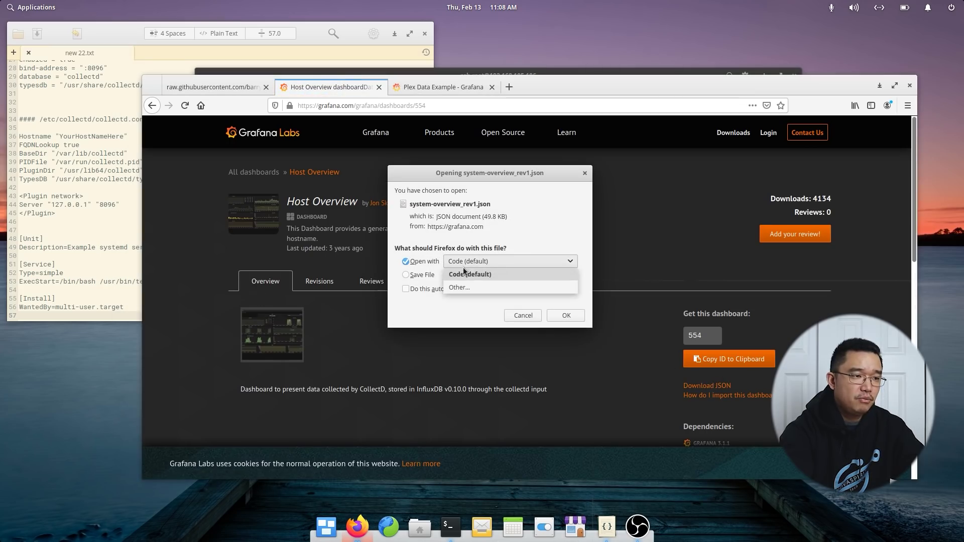
{"action": "left_click", "coordinate": [463, 273]}
{"action": "left_click", "coordinate": [566, 316]}
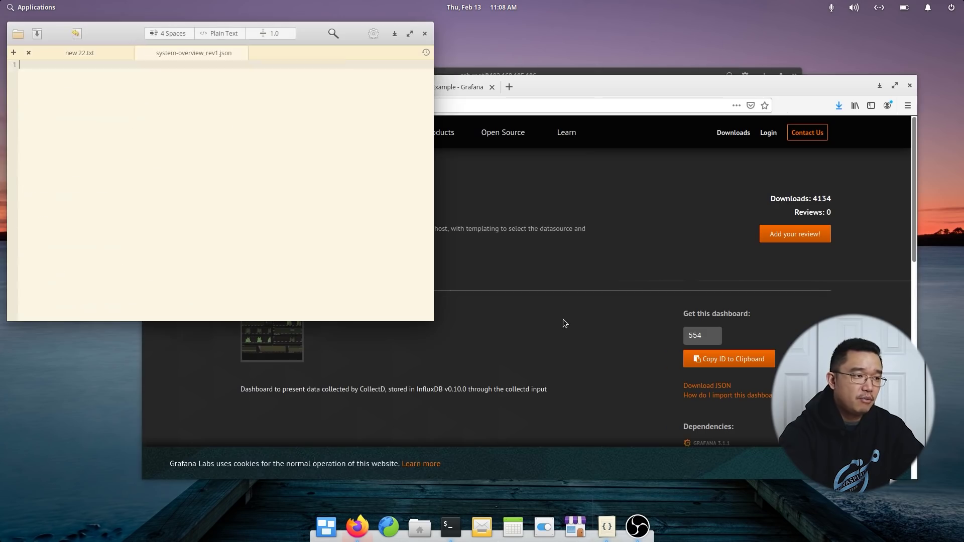
{"action": "key", "text": "ctrl+a"}
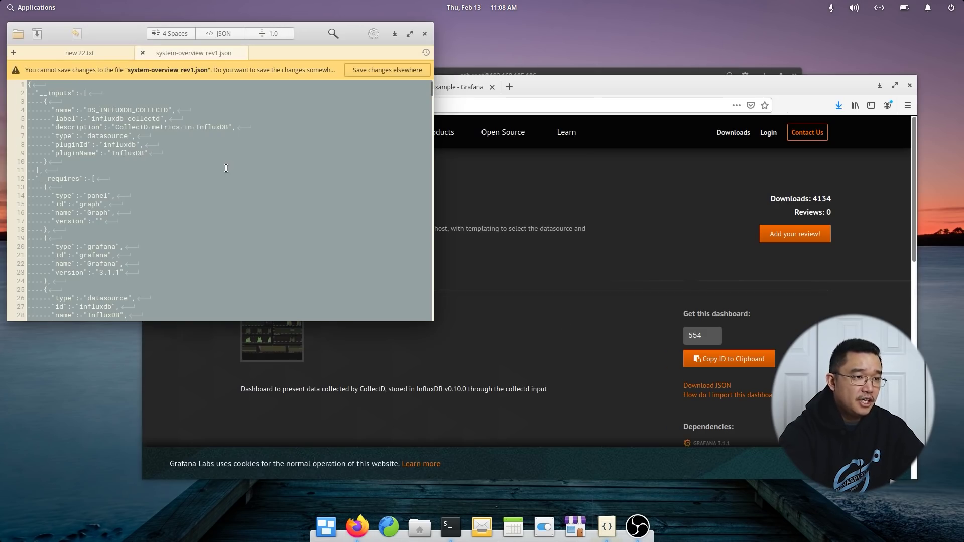
Paste the Host Overview JSON into Import, pick collectd as data source, and import it.
{"action": "left_click", "coordinate": [533, 294]}
{"action": "left_click", "coordinate": [430, 88]}
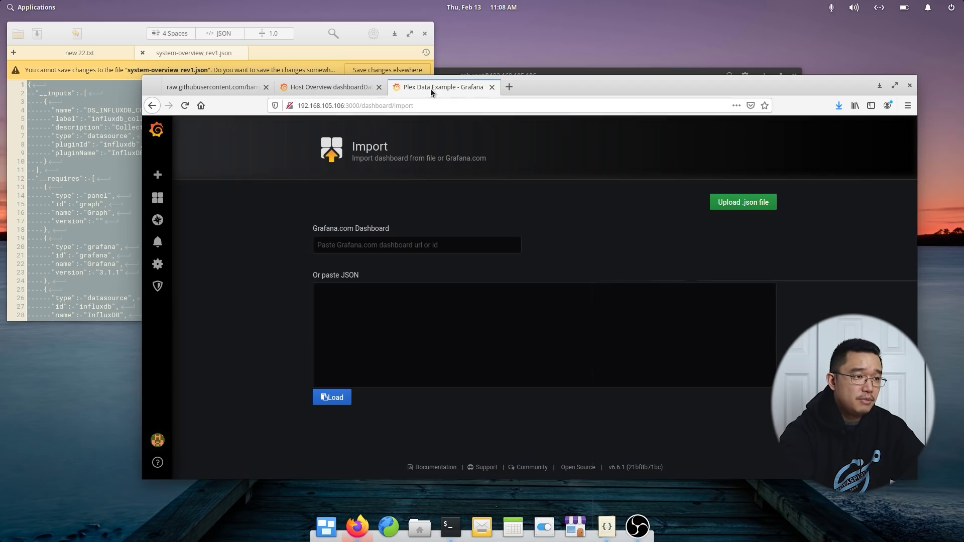
{"action": "left_click", "coordinate": [394, 313]}
{"action": "key", "text": "ctrl+v"}
{"action": "left_click", "coordinate": [335, 398]}
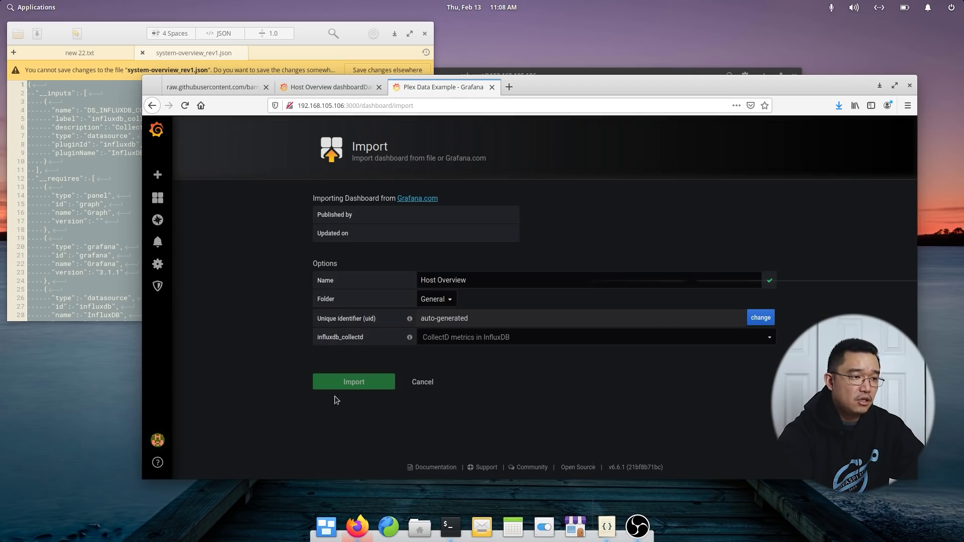
{"action": "left_click", "coordinate": [479, 339]}
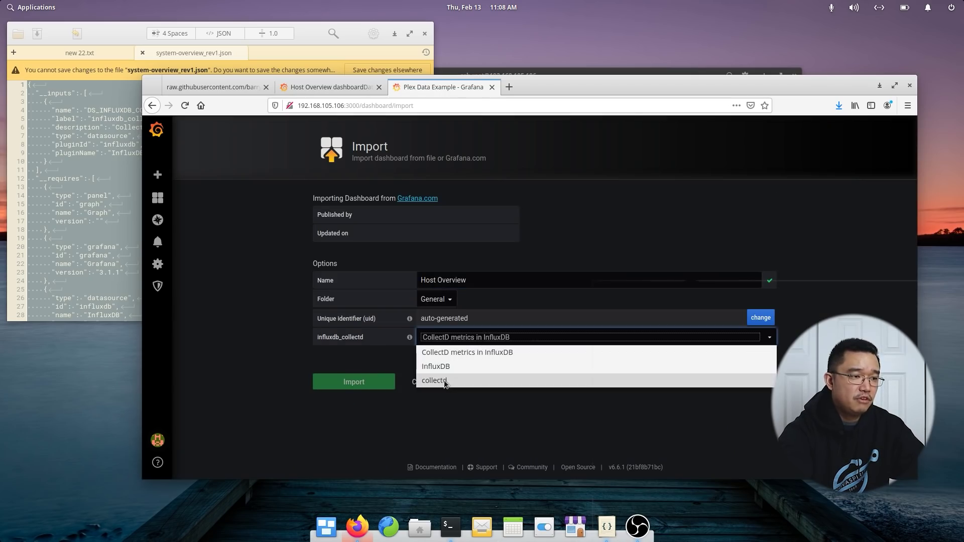
{"action": "left_click", "coordinate": [429, 365]}
{"action": "left_click", "coordinate": [354, 387]}
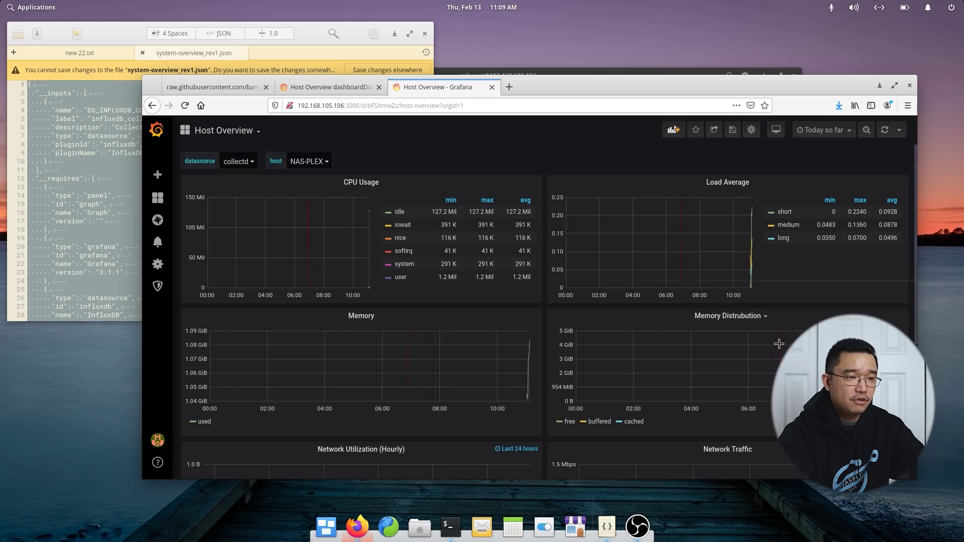
{"action": "scroll", "coordinate": [779, 343], "scroll_direction": "down", "scroll_amount": 5}
{"action": "scroll", "coordinate": [529, 355], "scroll_direction": "up", "scroll_amount": 1}
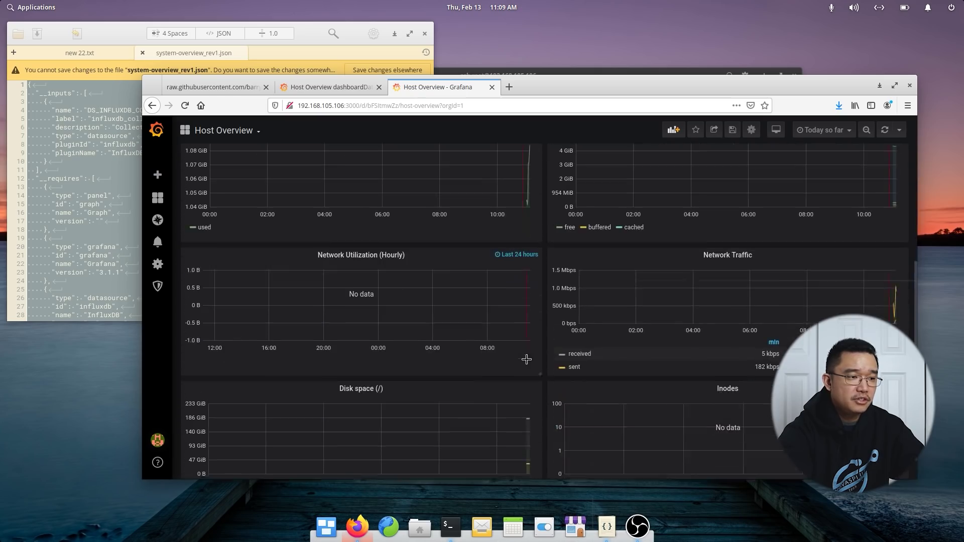
{"action": "scroll", "coordinate": [397, 297], "scroll_direction": "up", "scroll_amount": 3}
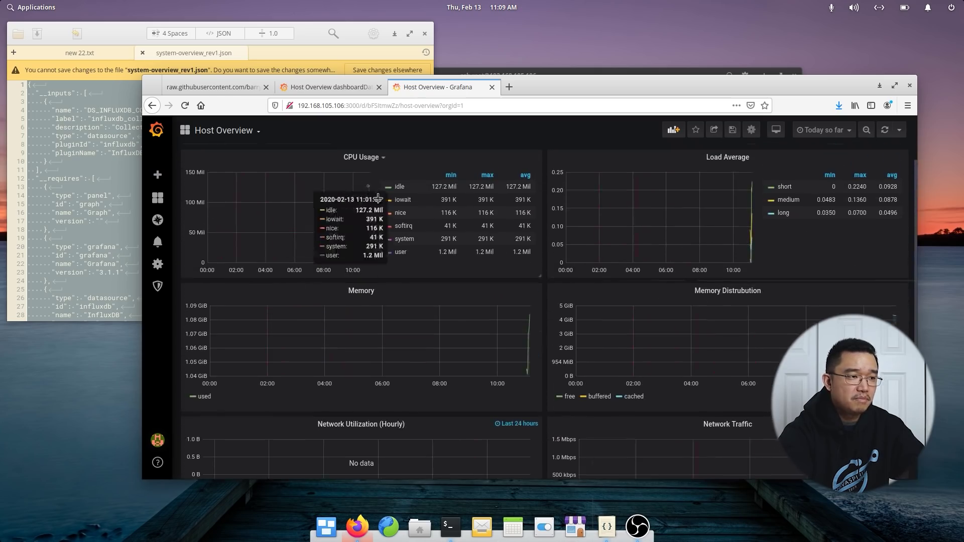
{"action": "scroll", "coordinate": [382, 210], "scroll_direction": "up", "scroll_amount": 1}
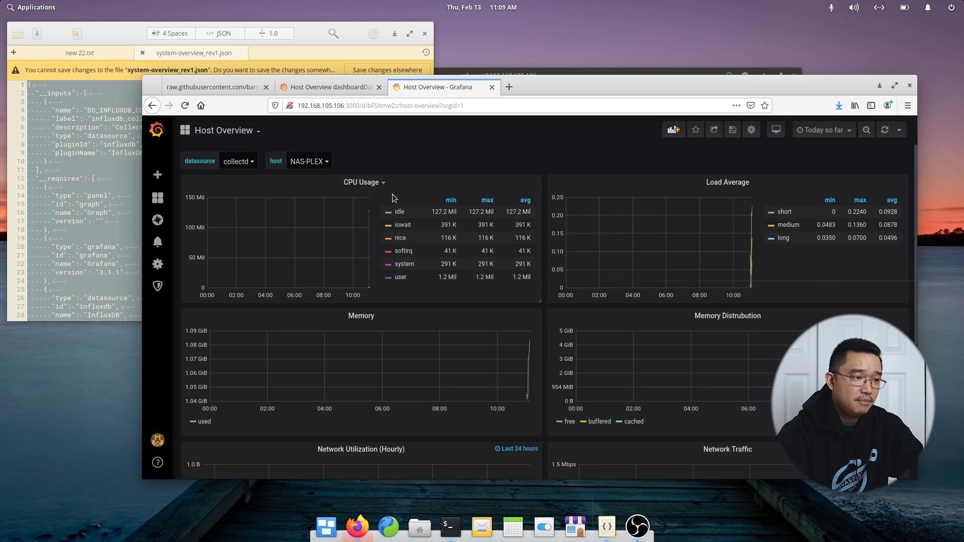
Copy the Load Average panel and save the Host Overview dashboard.
{"action": "left_click", "coordinate": [741, 183]}
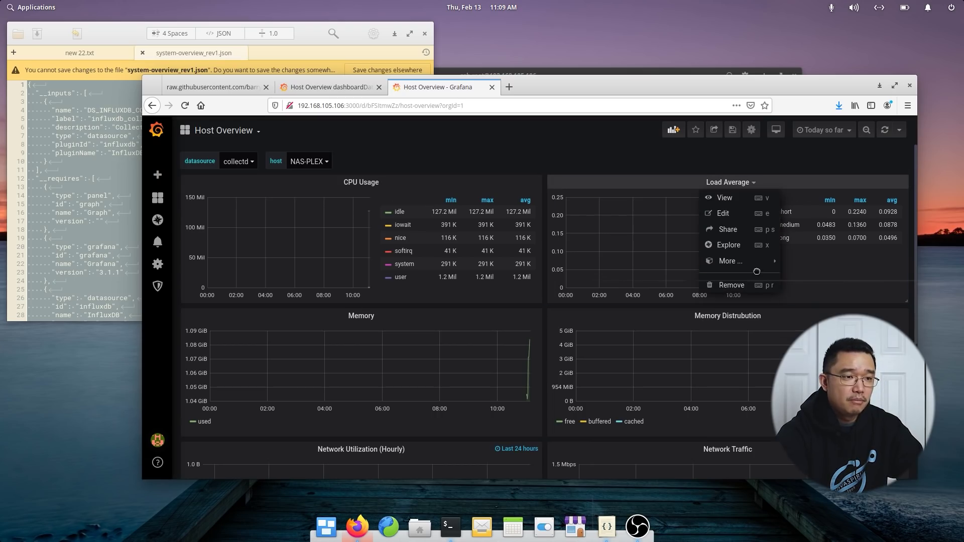
{"action": "mouse_move", "coordinate": [759, 262]}
{"action": "left_click", "coordinate": [802, 276]}
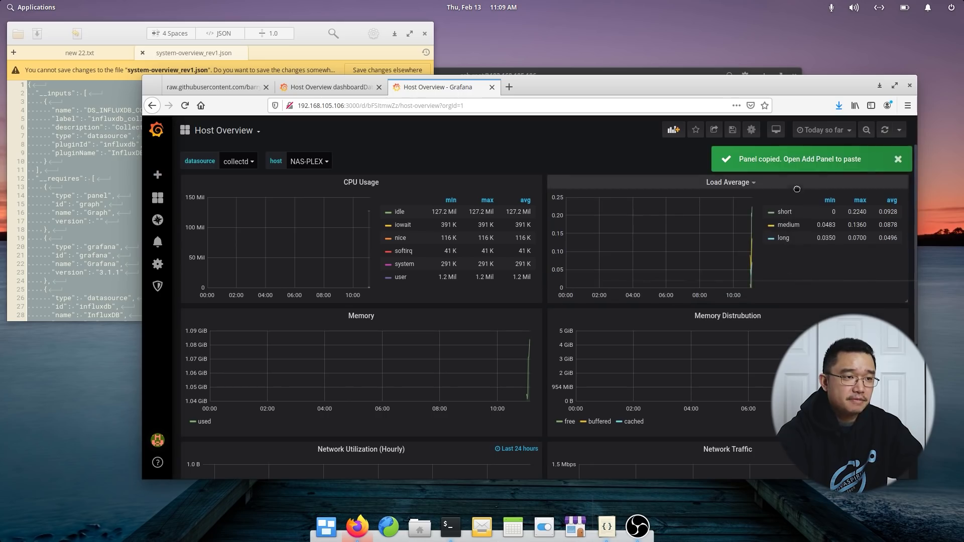
{"action": "left_click", "coordinate": [734, 131]}
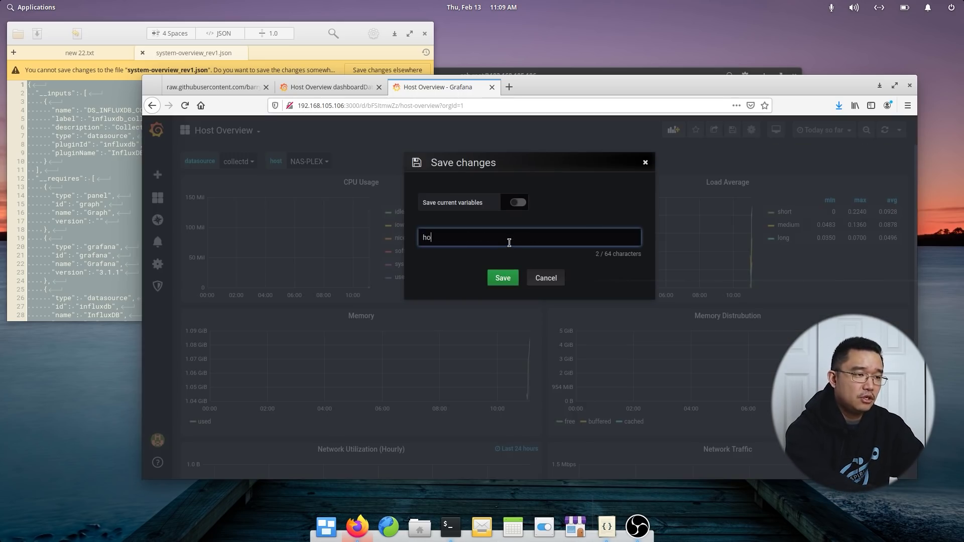
{"action": "left_click", "coordinate": [503, 279]}
Open the Plex Data Example dashboard from the dashboard list.
{"action": "mouse_move", "coordinate": [160, 194]}
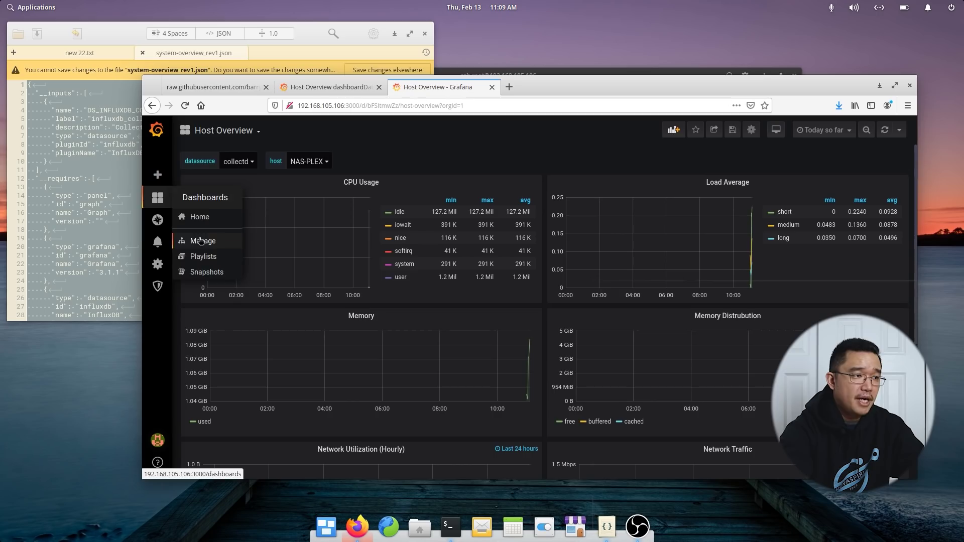
{"action": "left_click", "coordinate": [225, 131]}
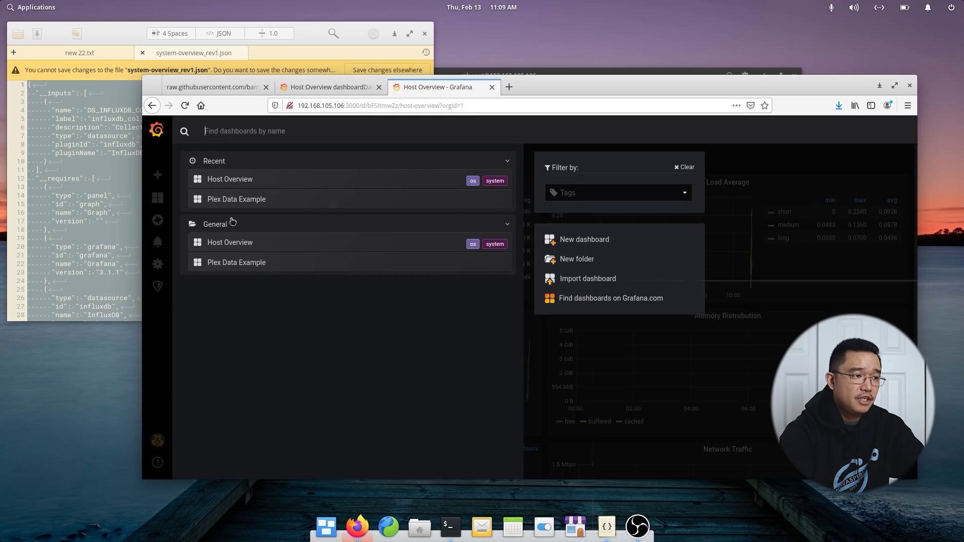
{"action": "left_click", "coordinate": [238, 200]}
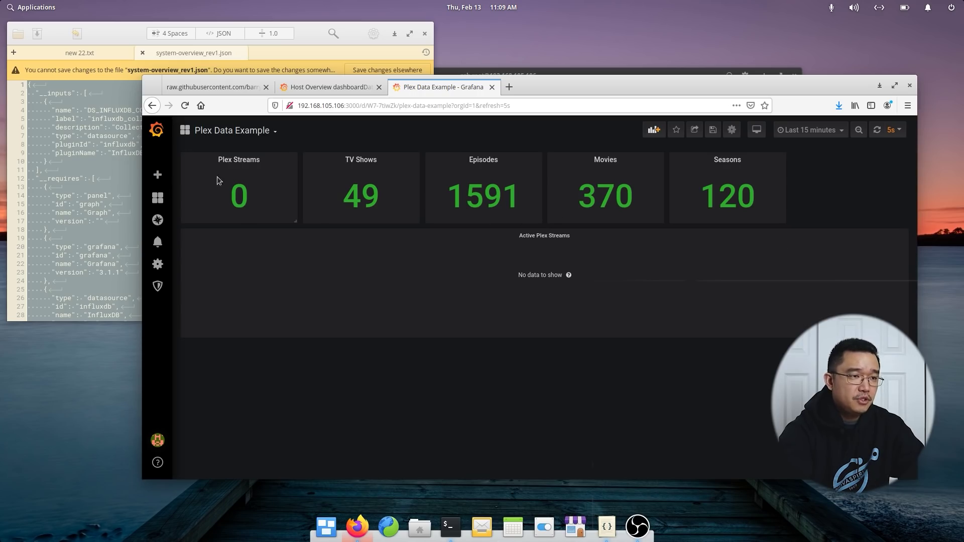
Add a panel below Active Plex Streams and paste the copied Load Average panel into it.
{"action": "left_click", "coordinate": [653, 130]}
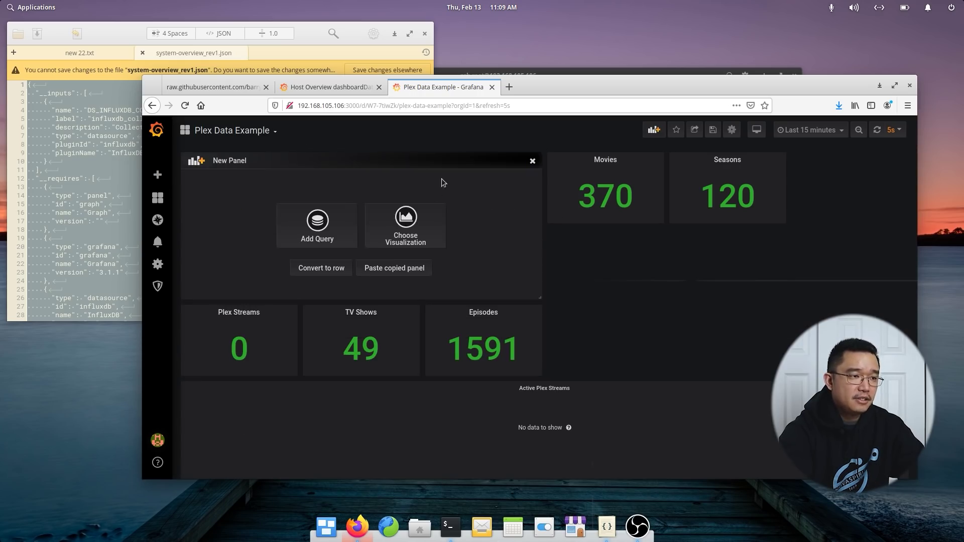
{"action": "left_click_drag", "start_coordinate": [445, 159], "coordinate": [372, 387]}
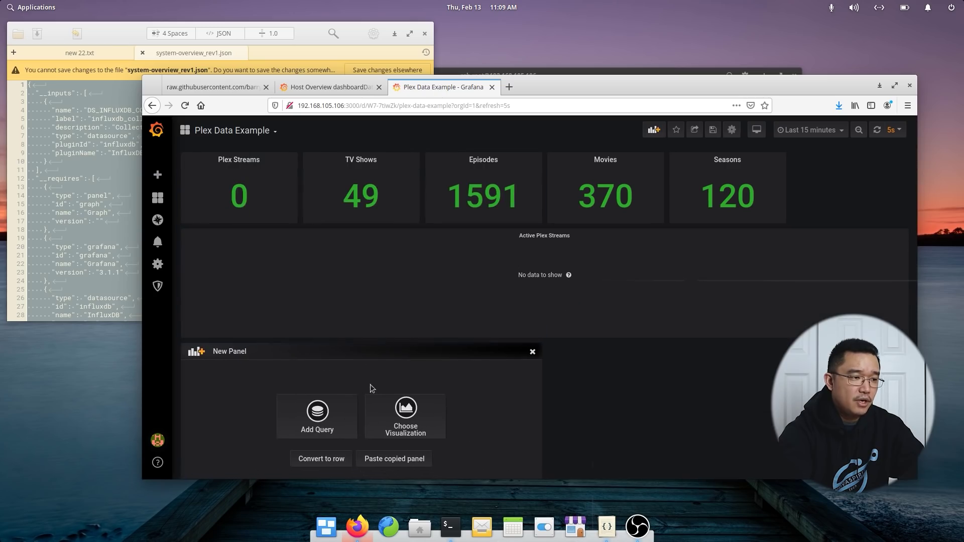
{"action": "left_click", "coordinate": [387, 460]}
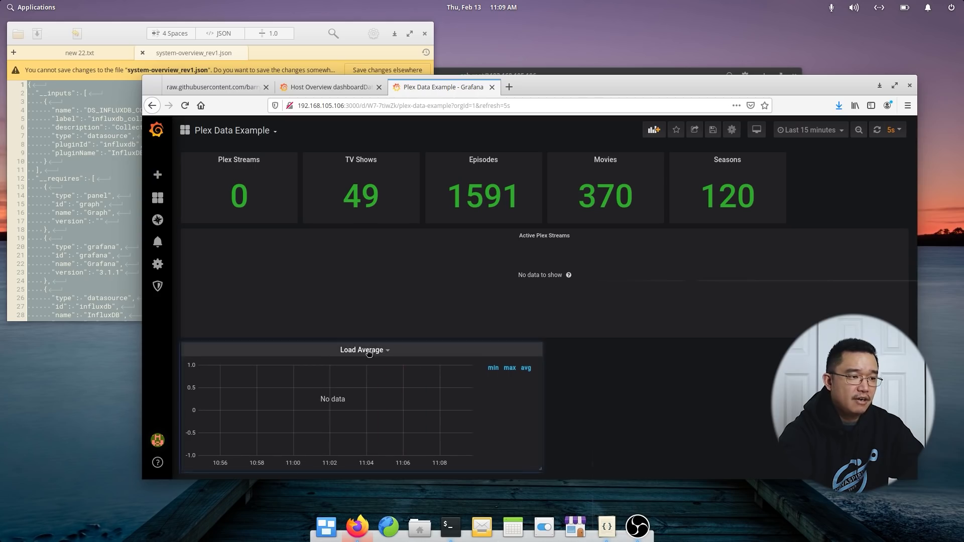
Remove the host tag filter from Load Average queries A, B and C.
{"action": "left_click", "coordinate": [383, 350]}
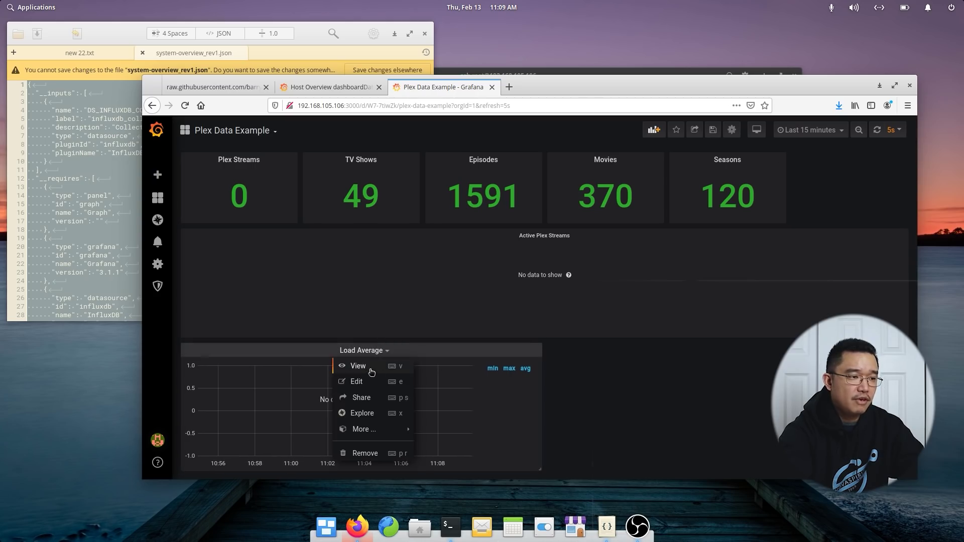
{"action": "left_click", "coordinate": [356, 383]}
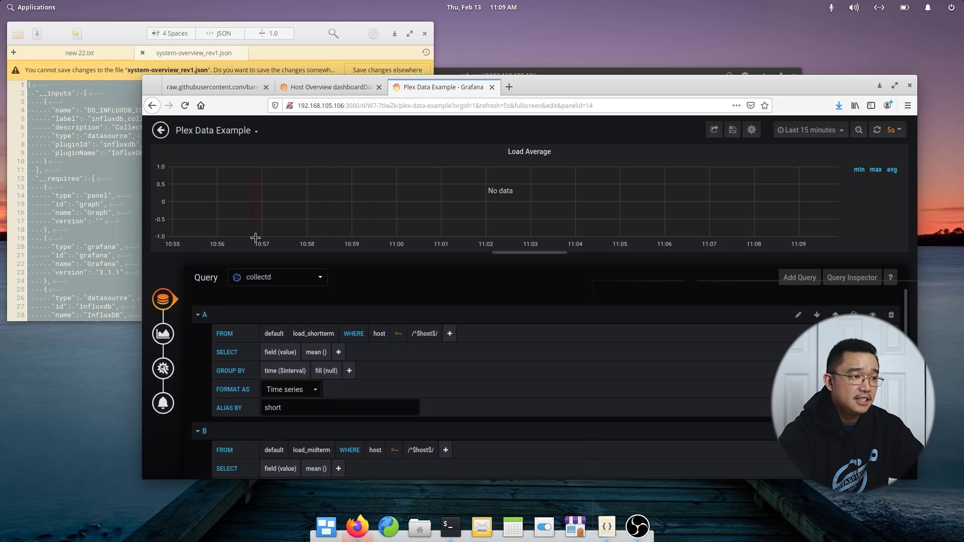
{"action": "left_click", "coordinate": [378, 335]}
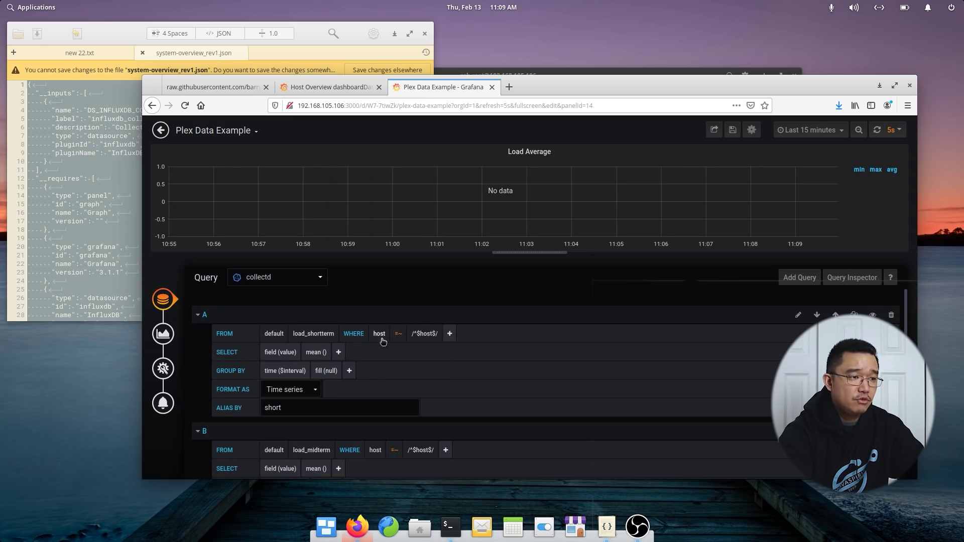
{"action": "left_click", "coordinate": [378, 333]}
{"action": "left_click", "coordinate": [394, 363]}
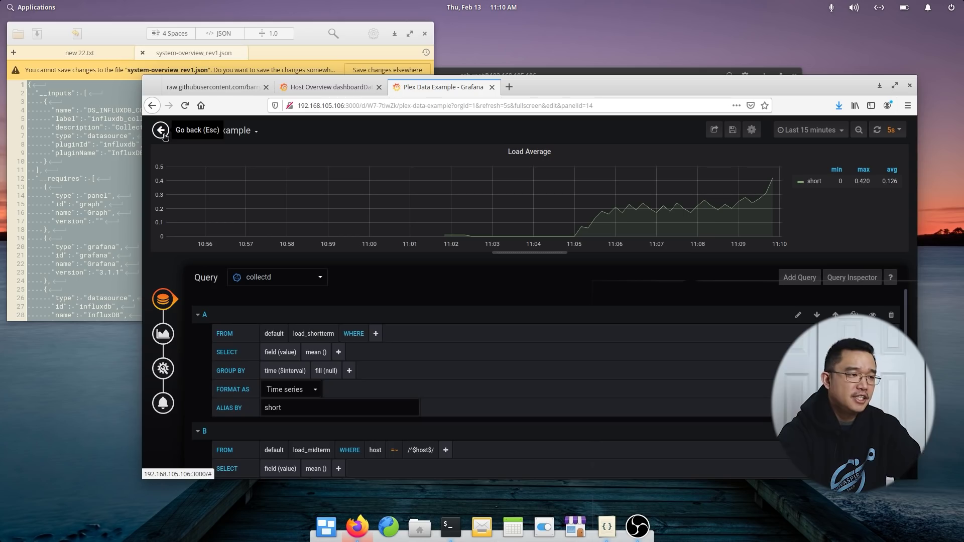
{"action": "left_click", "coordinate": [374, 451]}
{"action": "scroll", "coordinate": [384, 417], "scroll_direction": "down", "scroll_amount": 2}
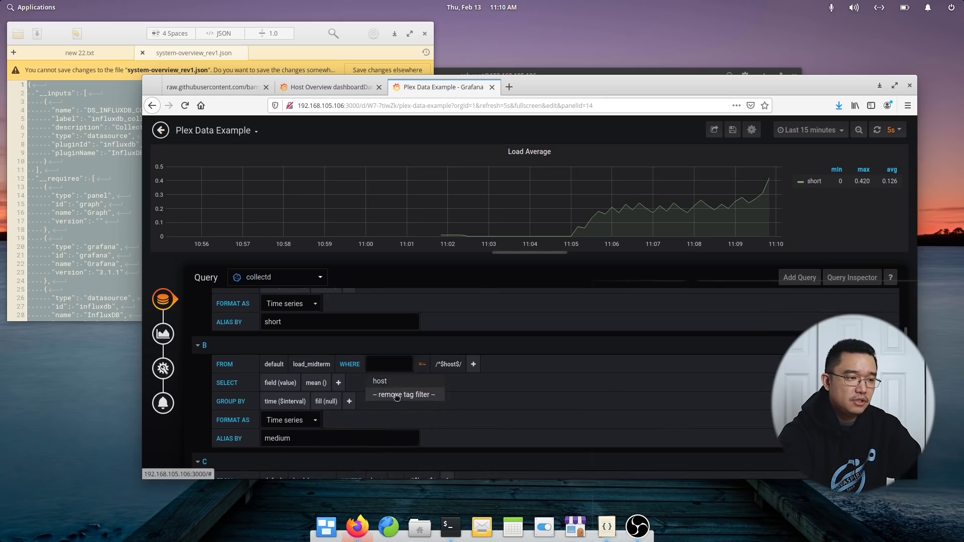
{"action": "left_click", "coordinate": [378, 383]}
{"action": "scroll", "coordinate": [402, 398], "scroll_direction": "down", "scroll_amount": 3}
{"action": "left_click", "coordinate": [378, 397]}
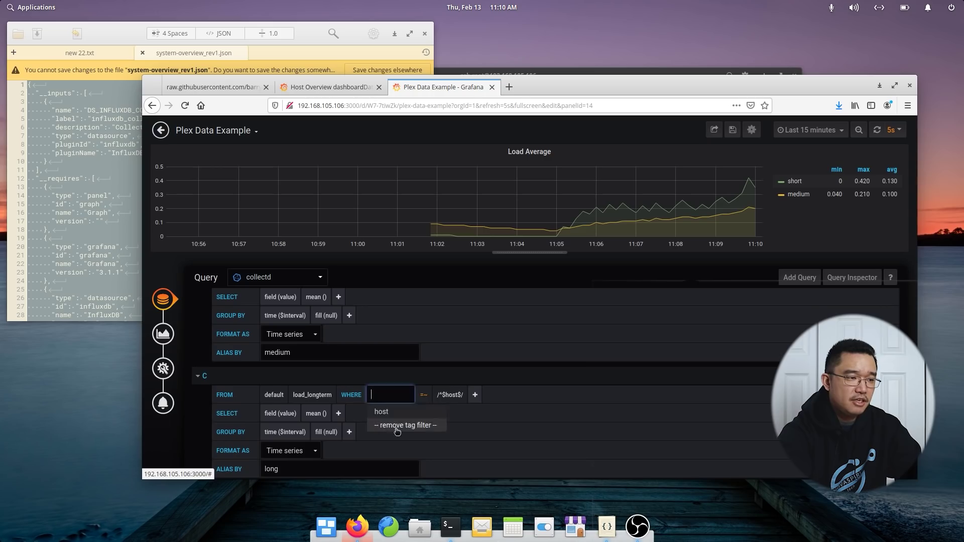
{"action": "left_click", "coordinate": [402, 431]}
{"action": "scroll", "coordinate": [471, 406], "scroll_direction": "down", "scroll_amount": 3}
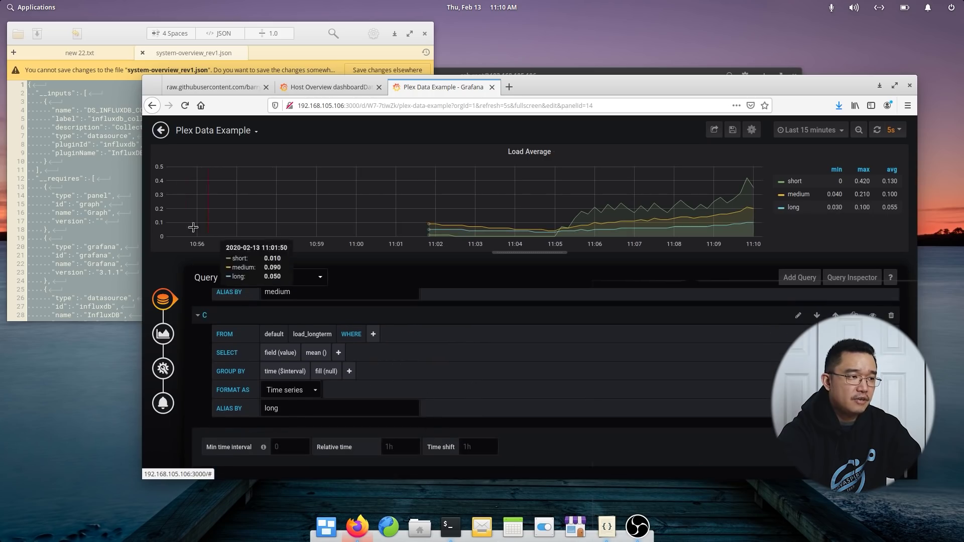
Return to the full Plex Data Example dashboard view.
{"action": "left_click", "coordinate": [161, 130]}
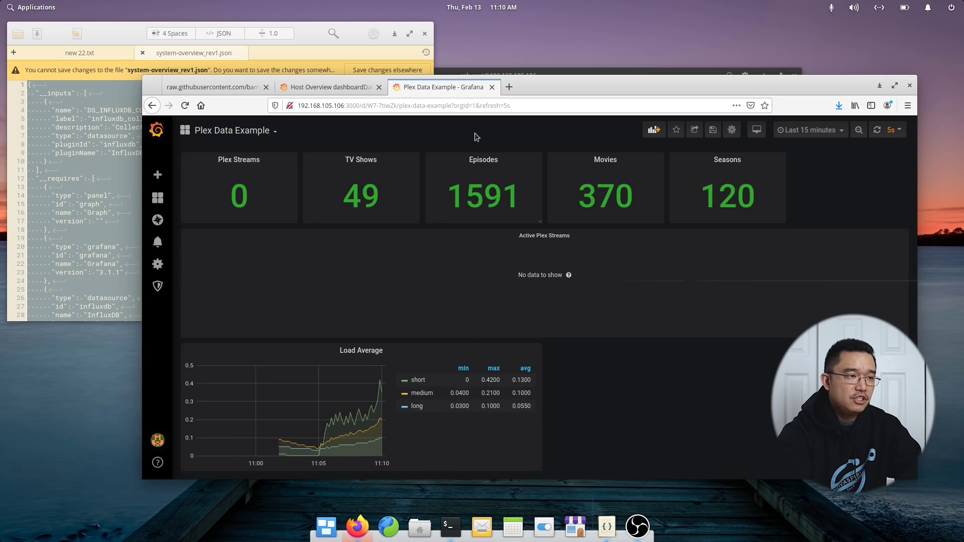
{"action": "left_click", "coordinate": [318, 88]}
{"action": "left_click", "coordinate": [426, 87]}
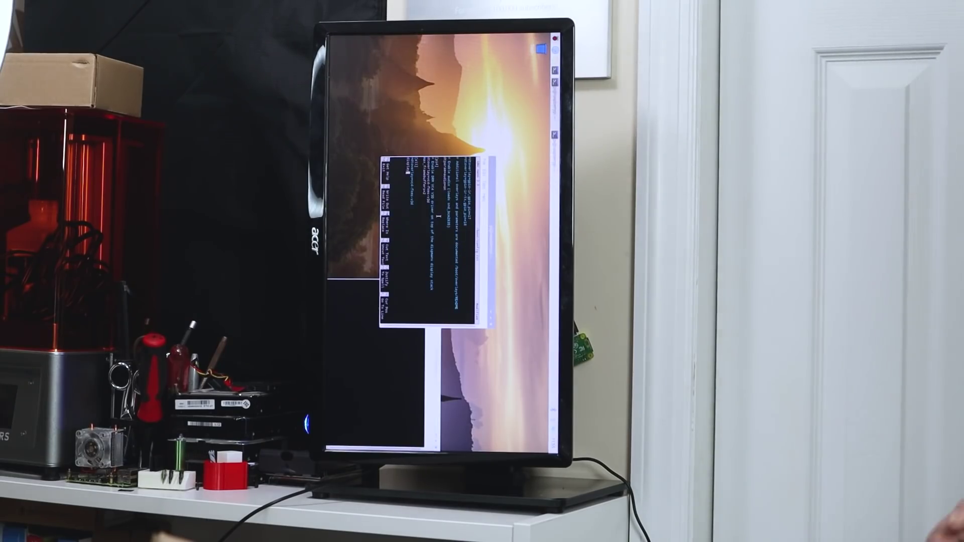
Search for the display settings by typing 'displ' to set the monitor rotation.
{"action": "type", "text": "display_rotate="}
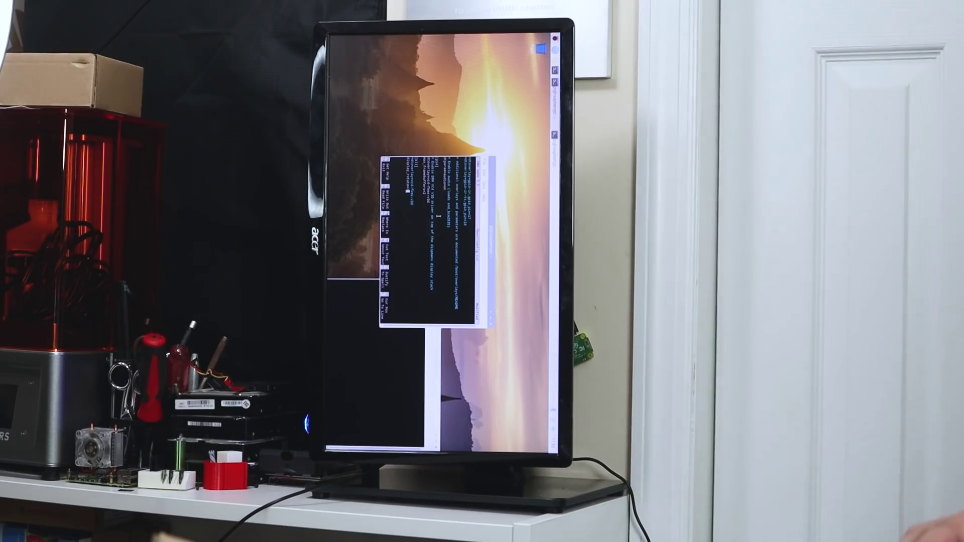